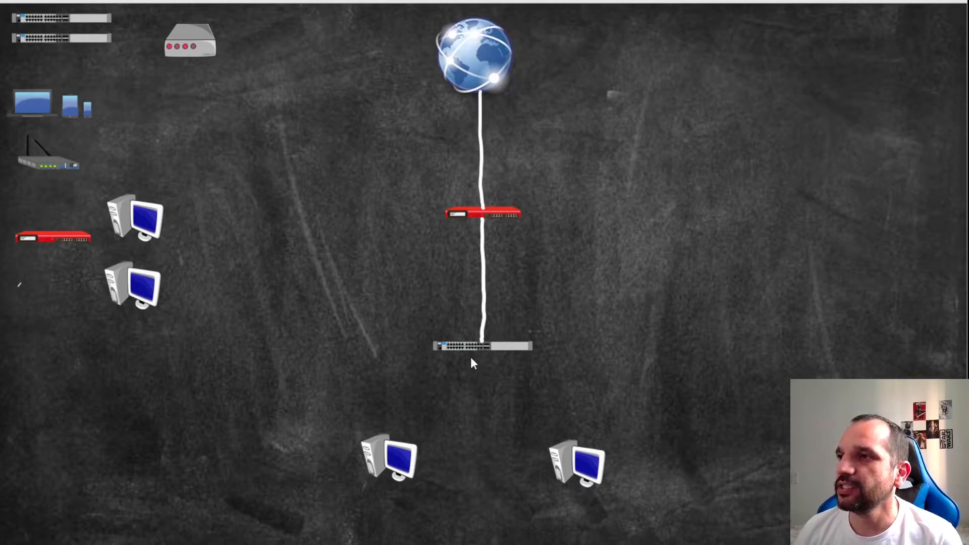
Step: Draw lines from the central switch to both computers below it and circle the red firewall
{"action": "mouse_move", "coordinate": [475, 351]}
{"action": "left_mouse_down"}
{"action": "mouse_move", "coordinate": [418, 468]}
{"action": "mouse_move", "coordinate": [481, 358]}
{"action": "mouse_move", "coordinate": [564, 442]}
{"action": "left_mouse_up"}
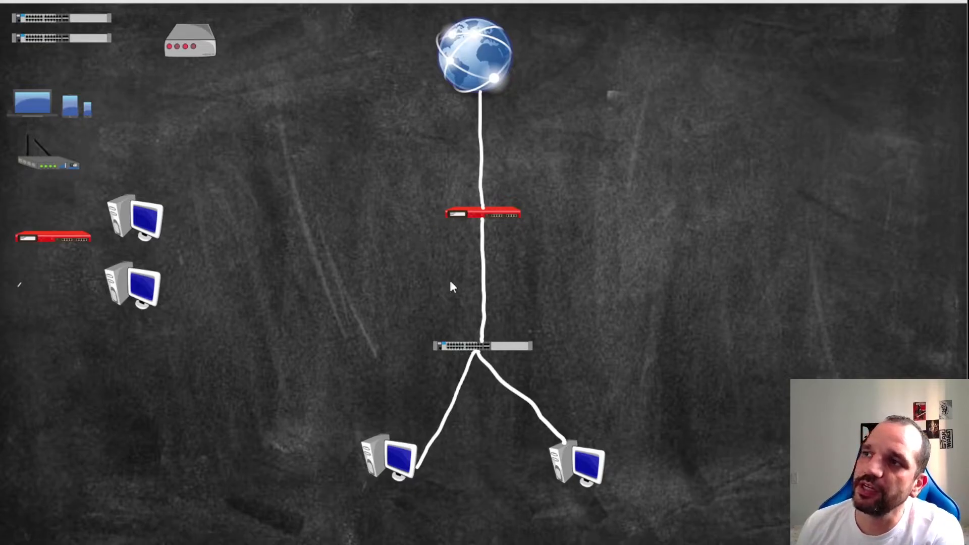
{"action": "mouse_move", "coordinate": [425, 189]}
{"action": "left_mouse_down"}
{"action": "mouse_move", "coordinate": [522, 246]}
{"action": "mouse_move", "coordinate": [428, 180]}
{"action": "left_mouse_up"}
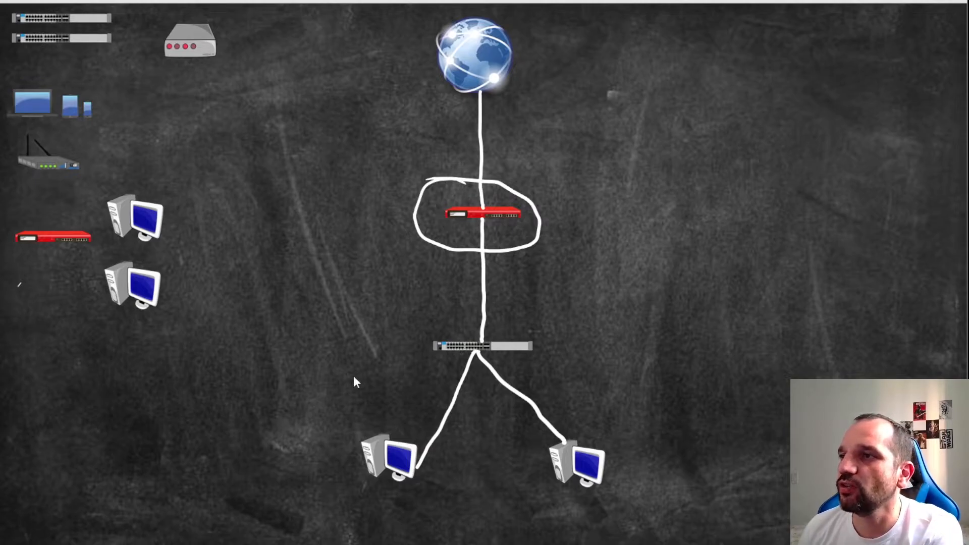
Step: Handwrite VLAN 10 beside the link to the left computer and VLAN 20 beside the link to the right computer
{"action": "left_click_drag", "start_coordinate": [335, 383], "coordinate": [408, 385]}
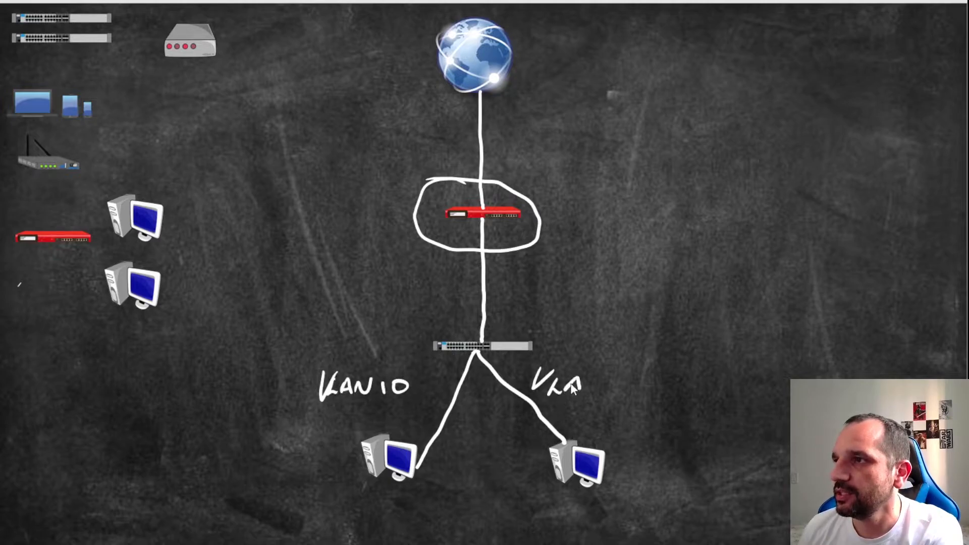
{"action": "mouse_move", "coordinate": [629, 385]}
{"action": "left_mouse_down"}
{"action": "mouse_move", "coordinate": [652, 379]}
{"action": "mouse_move", "coordinate": [646, 386]}
{"action": "left_mouse_up"}
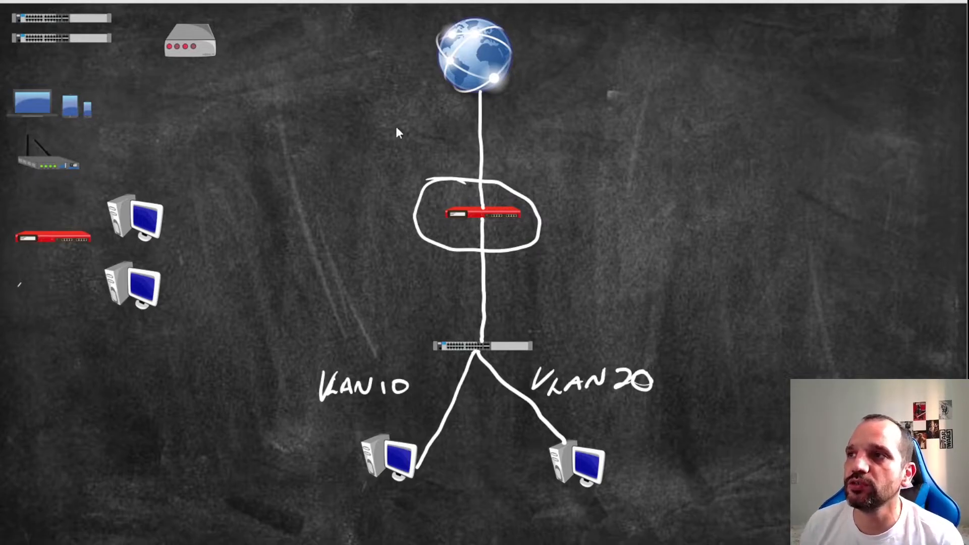
Step: Mark the firewall's lower port, thicken its link to the switch, and annotate that link TRUNK and ALL VLAN
{"action": "left_click_drag", "start_coordinate": [486, 250], "coordinate": [490, 244]}
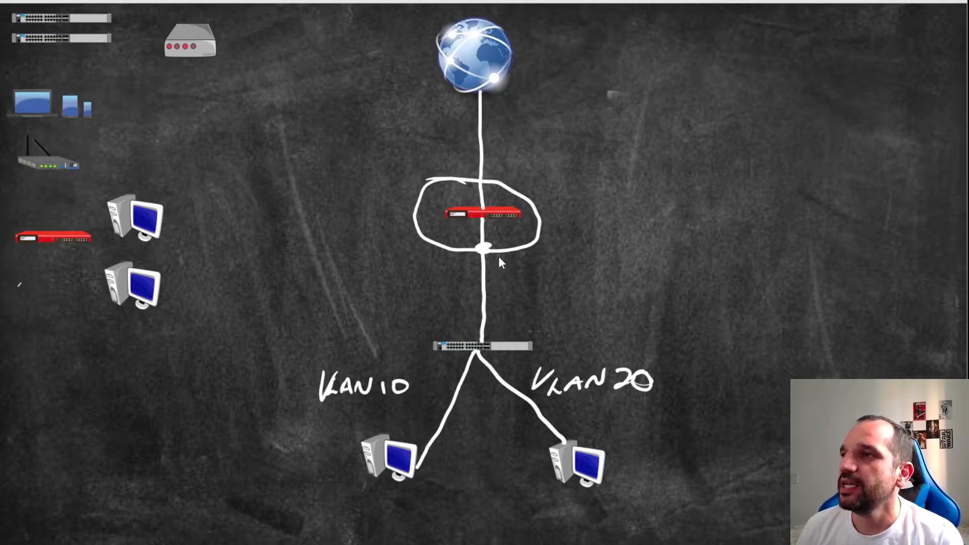
{"action": "mouse_move", "coordinate": [484, 251]}
{"action": "left_mouse_down"}
{"action": "mouse_move", "coordinate": [480, 345]}
{"action": "mouse_move", "coordinate": [480, 250]}
{"action": "left_mouse_up"}
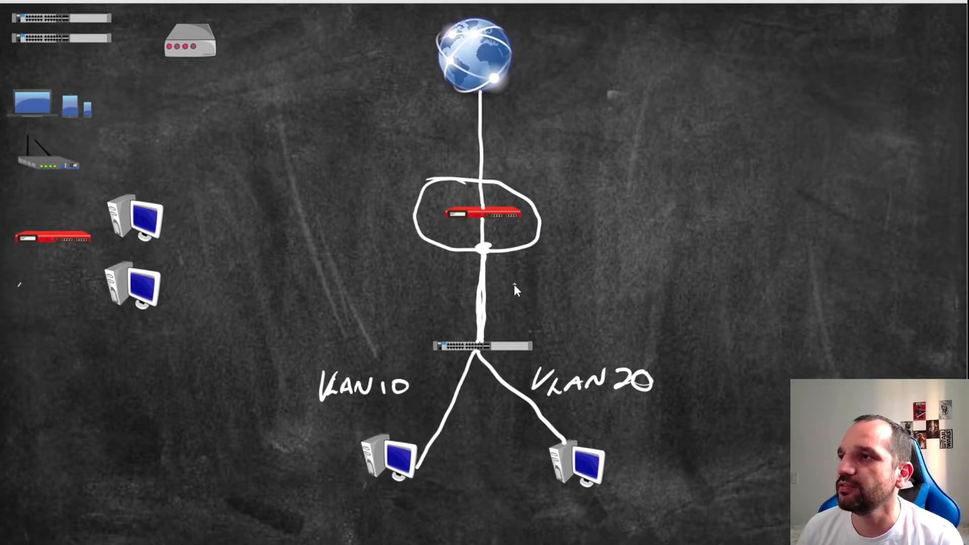
{"action": "left_click_drag", "start_coordinate": [594, 272], "coordinate": [584, 304]}
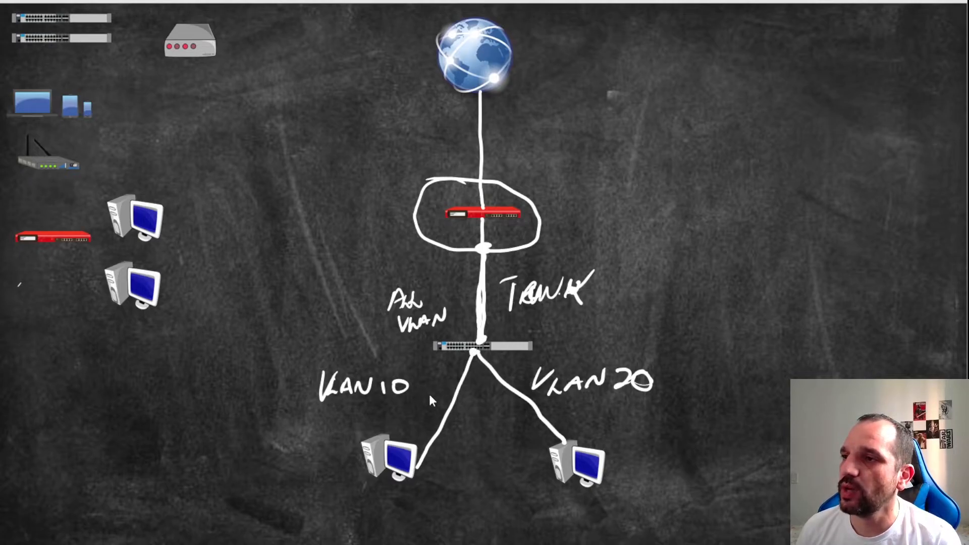
Step: Label both switch-to-computer links ACCESS and underline the TRUNK label
{"action": "mouse_move", "coordinate": [426, 395]}
{"action": "left_mouse_down"}
{"action": "mouse_move", "coordinate": [468, 363]}
{"action": "mouse_move", "coordinate": [505, 359]}
{"action": "mouse_move", "coordinate": [516, 383]}
{"action": "left_mouse_up"}
{"action": "left_click_drag", "start_coordinate": [528, 381], "coordinate": [522, 391]}
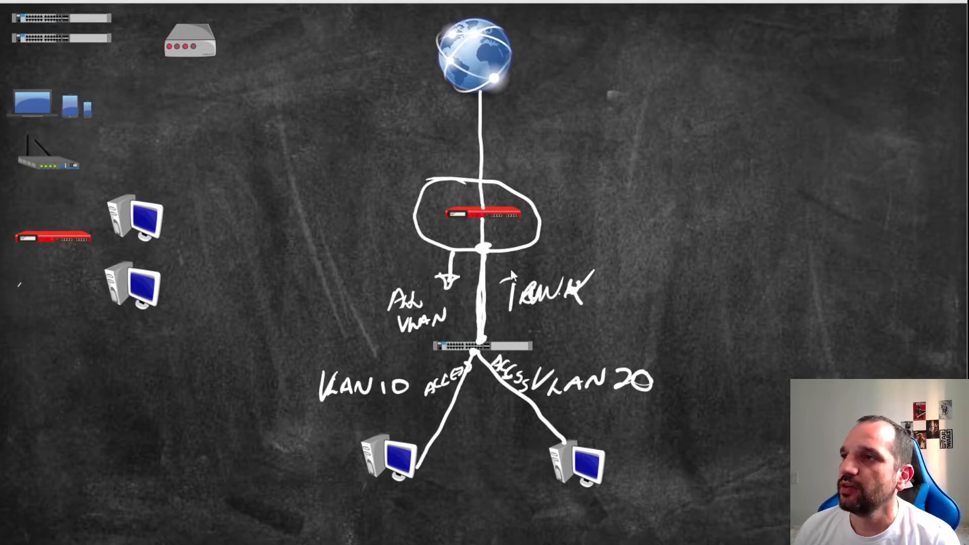
{"action": "left_click_drag", "start_coordinate": [504, 284], "coordinate": [531, 282]}
{"action": "left_click_drag", "start_coordinate": [584, 300], "coordinate": [510, 314]}
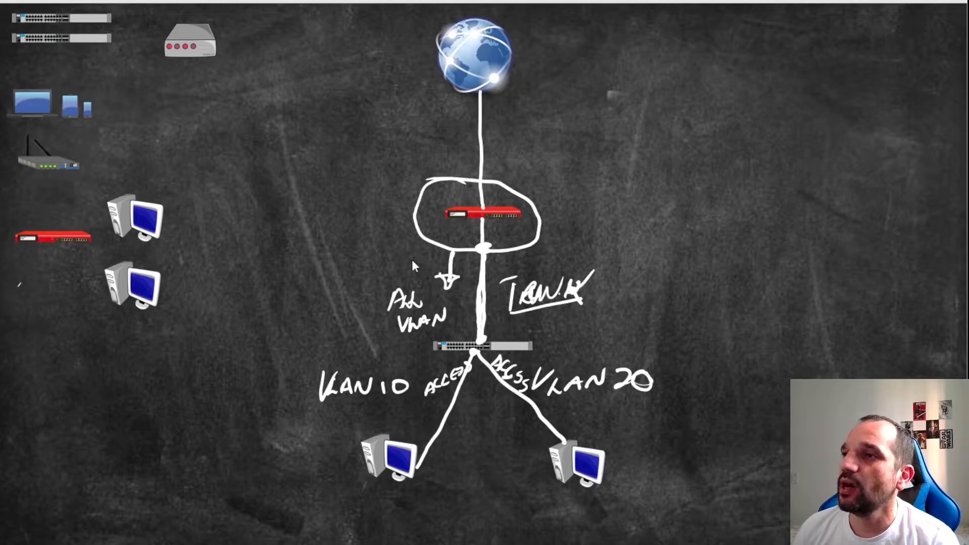
Step: Draw a boxed 10 tag below the firewall and mark the VLAN 10 label and its path to the left computer
{"action": "mouse_move", "coordinate": [422, 272]}
{"action": "left_mouse_down"}
{"action": "mouse_move", "coordinate": [443, 265]}
{"action": "mouse_move", "coordinate": [424, 243]}
{"action": "mouse_move", "coordinate": [406, 274]}
{"action": "left_mouse_up"}
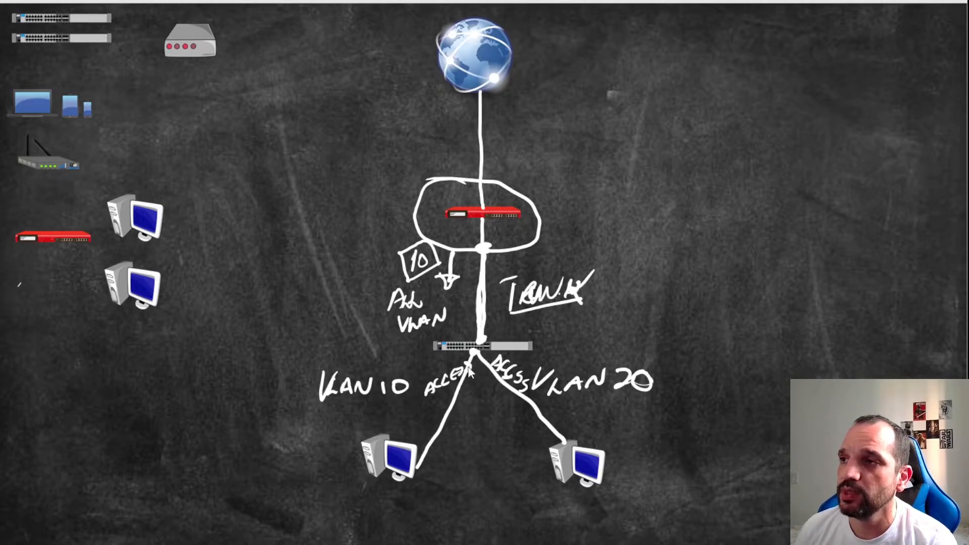
{"action": "left_click_drag", "start_coordinate": [383, 400], "coordinate": [419, 391]}
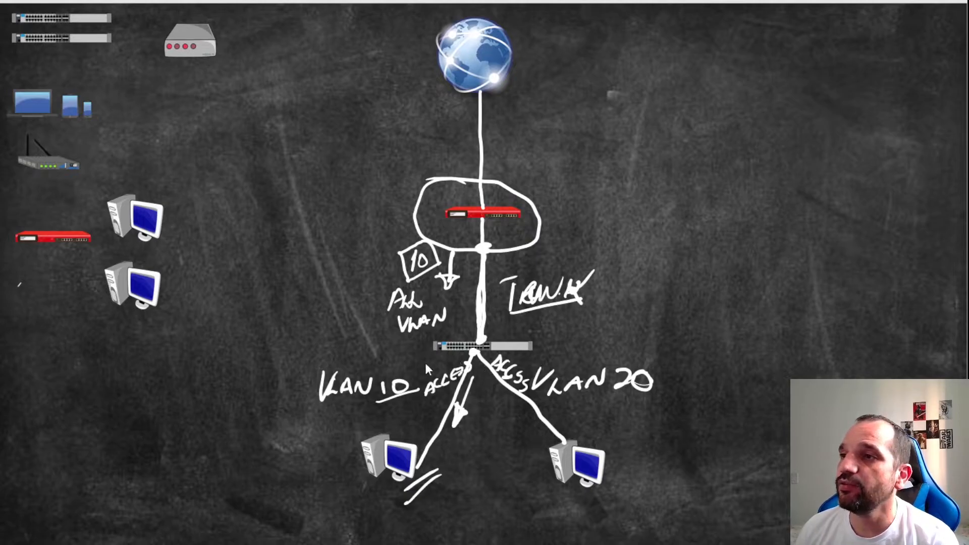
{"action": "mouse_move", "coordinate": [408, 387]}
{"action": "left_mouse_down"}
{"action": "mouse_move", "coordinate": [381, 402]}
{"action": "mouse_move", "coordinate": [379, 376]}
{"action": "mouse_move", "coordinate": [411, 366]}
{"action": "mouse_move", "coordinate": [416, 397]}
{"action": "left_mouse_up"}
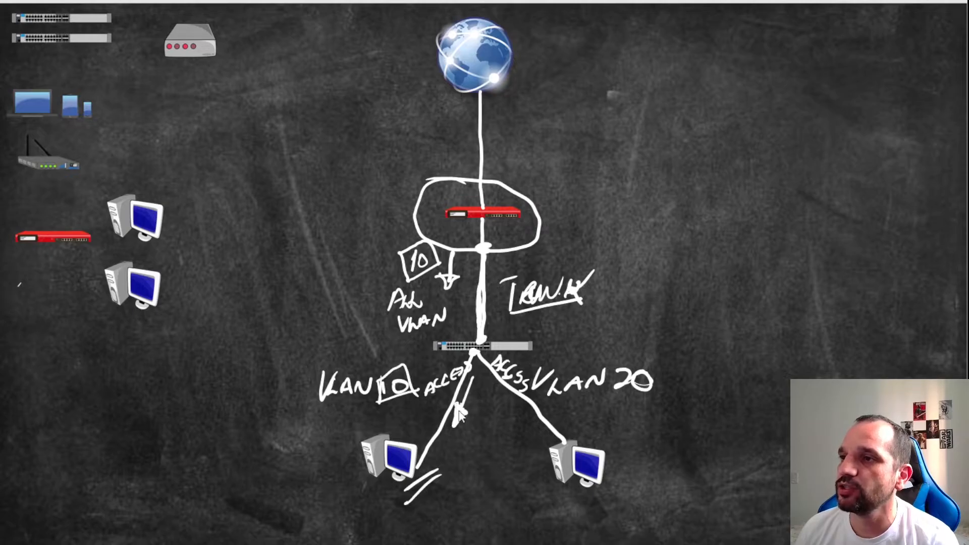
{"action": "mouse_move", "coordinate": [419, 494]}
{"action": "left_mouse_down"}
{"action": "mouse_move", "coordinate": [426, 486]}
{"action": "mouse_move", "coordinate": [403, 498]}
{"action": "mouse_move", "coordinate": [432, 476]}
{"action": "left_mouse_up"}
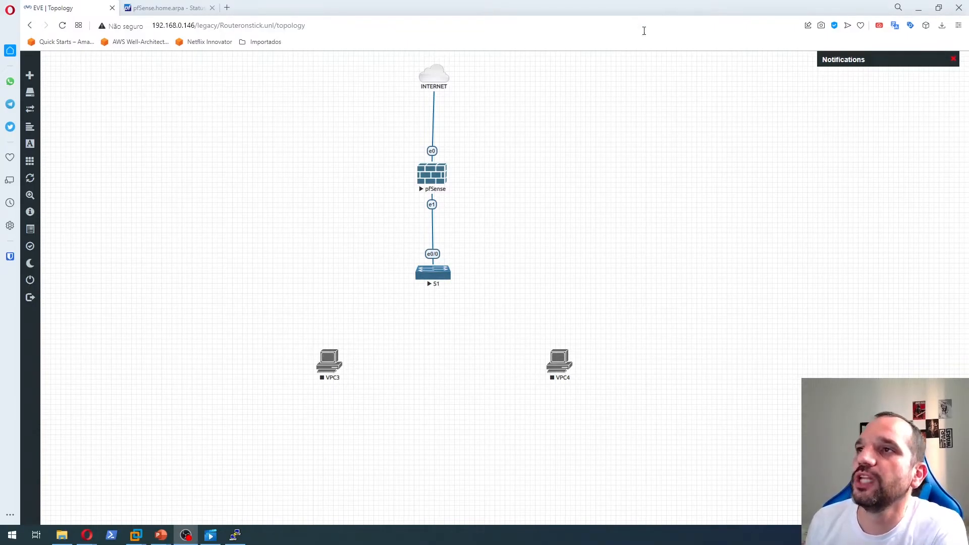
Step: Open the console of switch S1 in the EVE topology and enter global configuration mode
{"action": "left_click", "coordinate": [438, 277]}
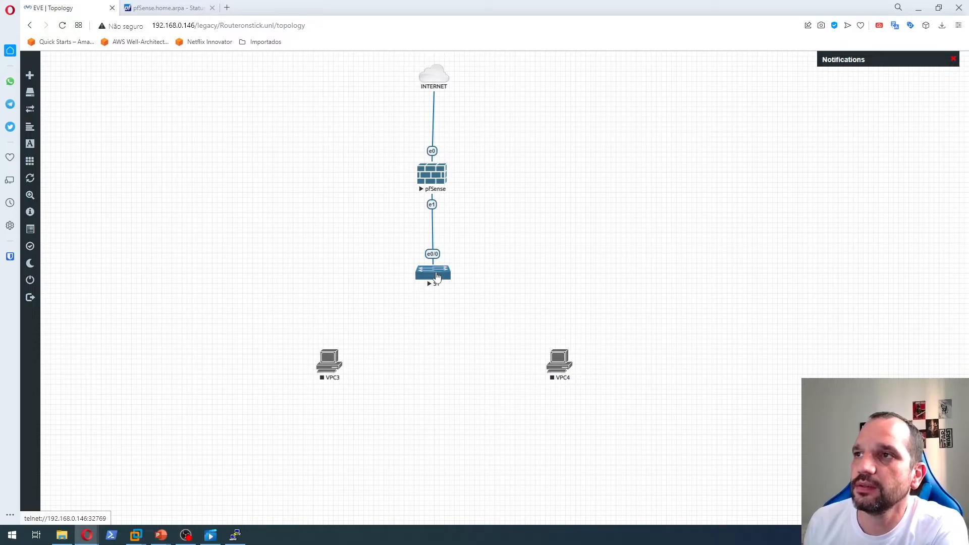
{"action": "left_click", "coordinate": [497, 89]}
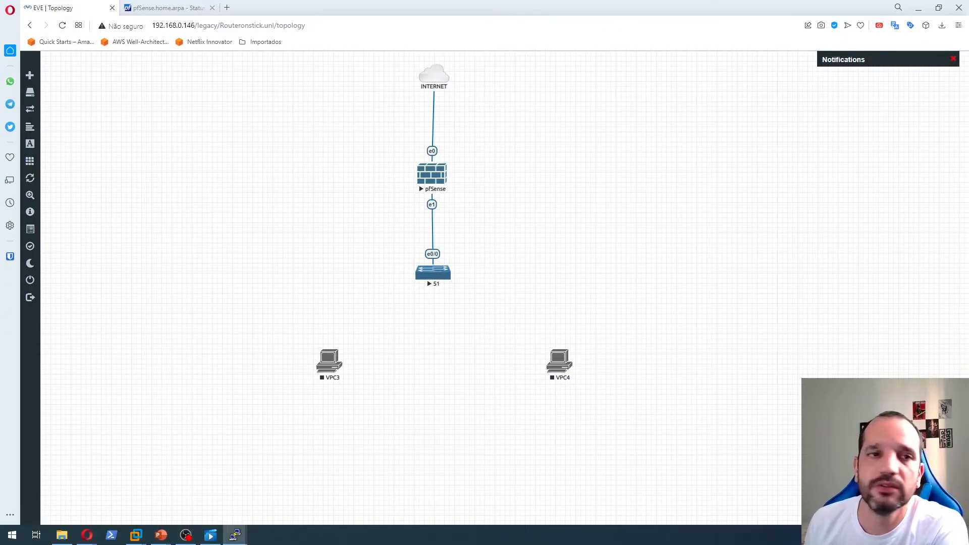
{"action": "left_click_drag", "start_coordinate": [269, 355], "coordinate": [596, 101]}
{"action": "key", "text": "Return"}
{"action": "key", "text": "Return"}
{"action": "key", "text": "Return"}
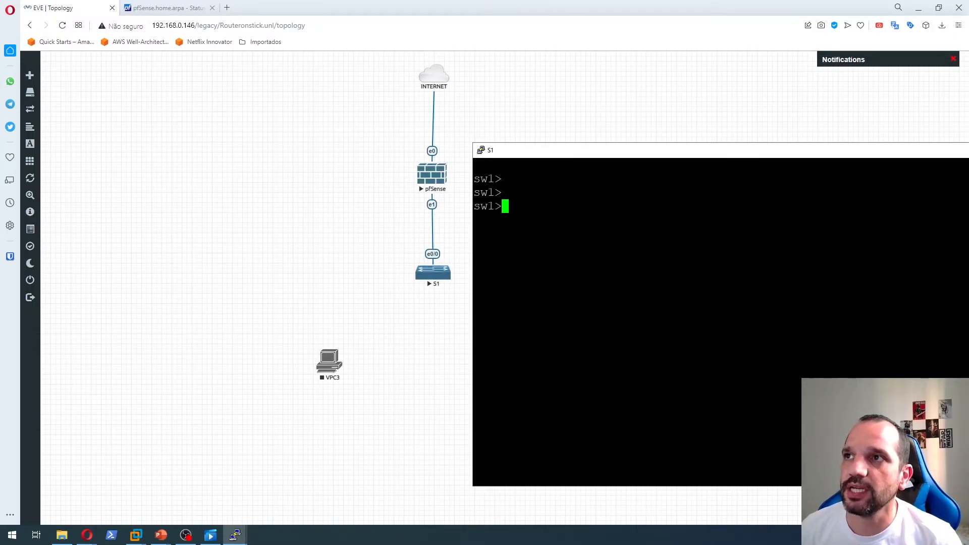
{"action": "type", "text": "en"}
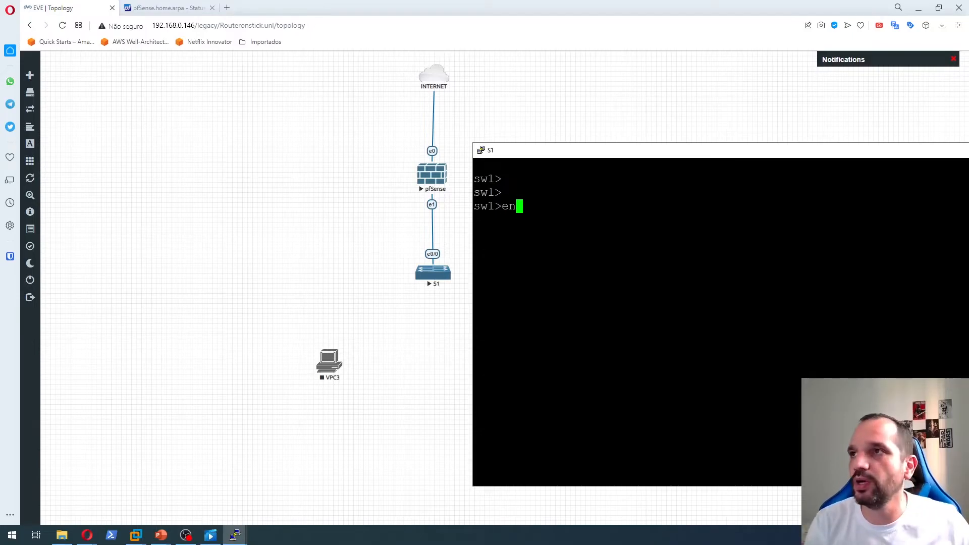
{"action": "key", "text": "Return"}
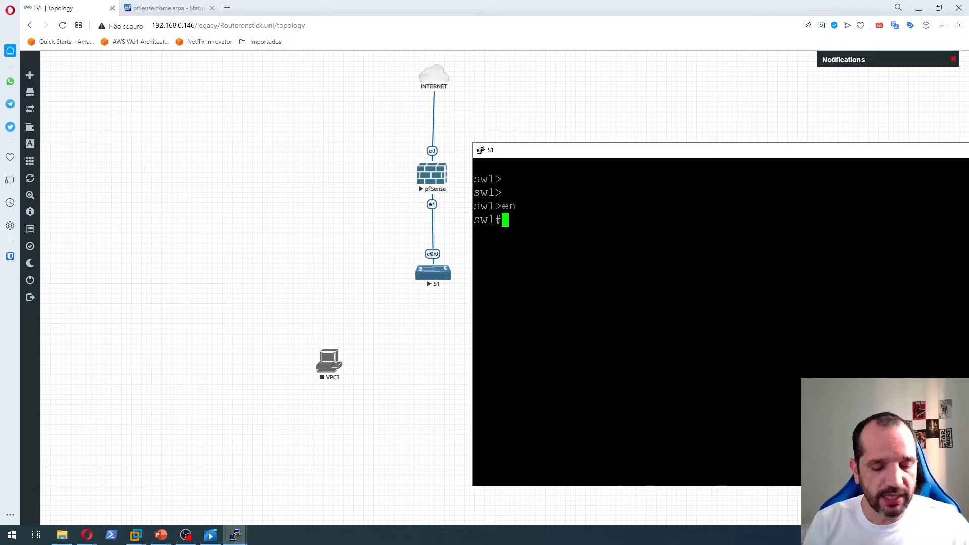
{"action": "type", "text": "conf t"}
{"action": "key", "text": "Return"}
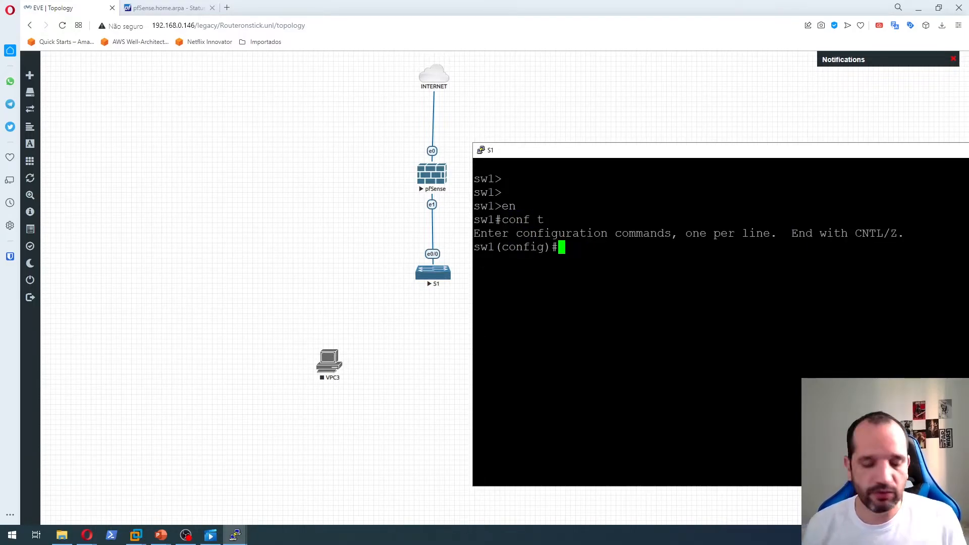
Step: Create VLAN 10 on the switch and name it servers
{"action": "type", "text": "vlan 10"}
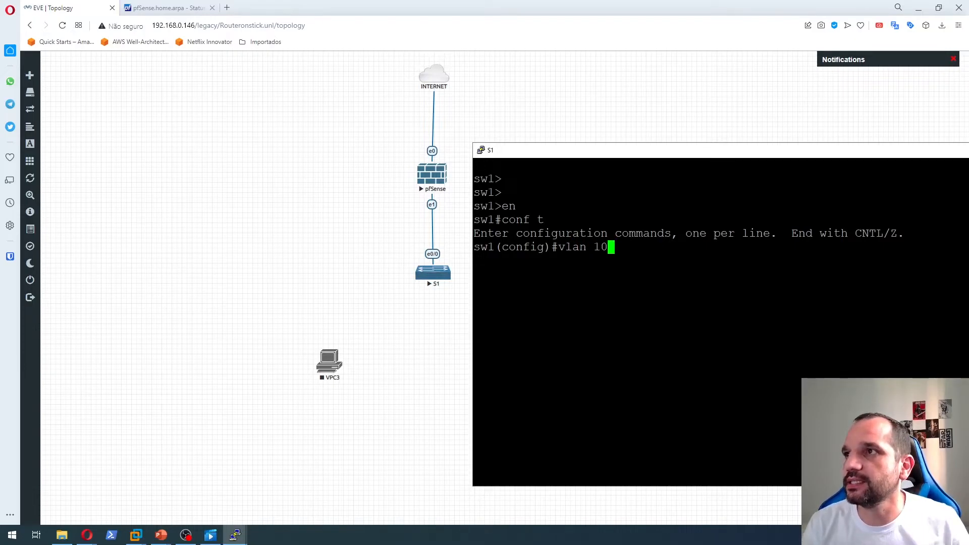
{"action": "key", "text": "Return"}
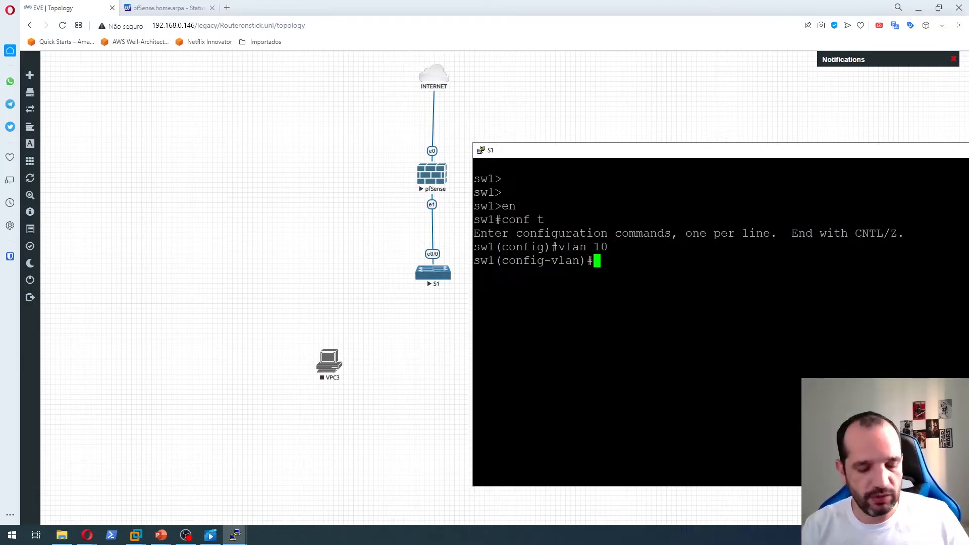
{"action": "type", "text": "name "}
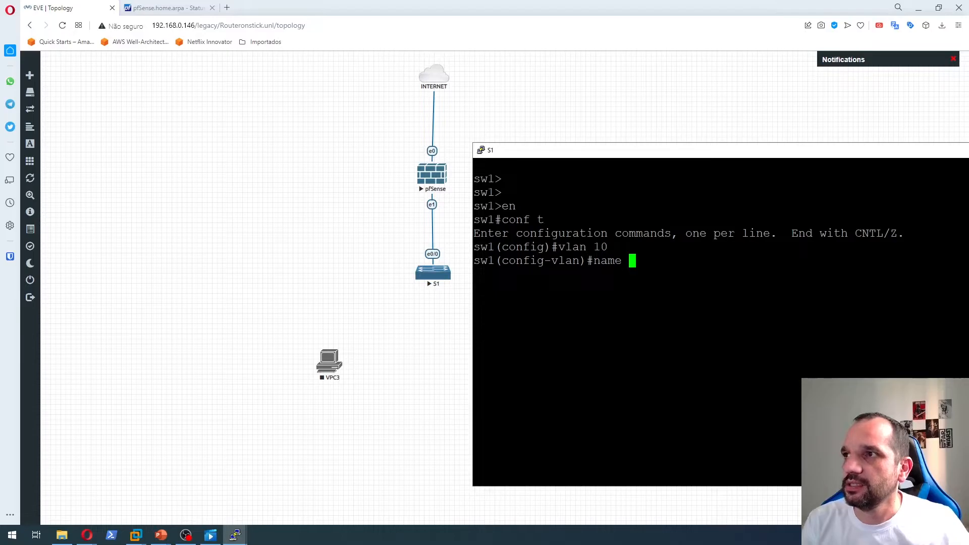
{"action": "type", "text": "servers"}
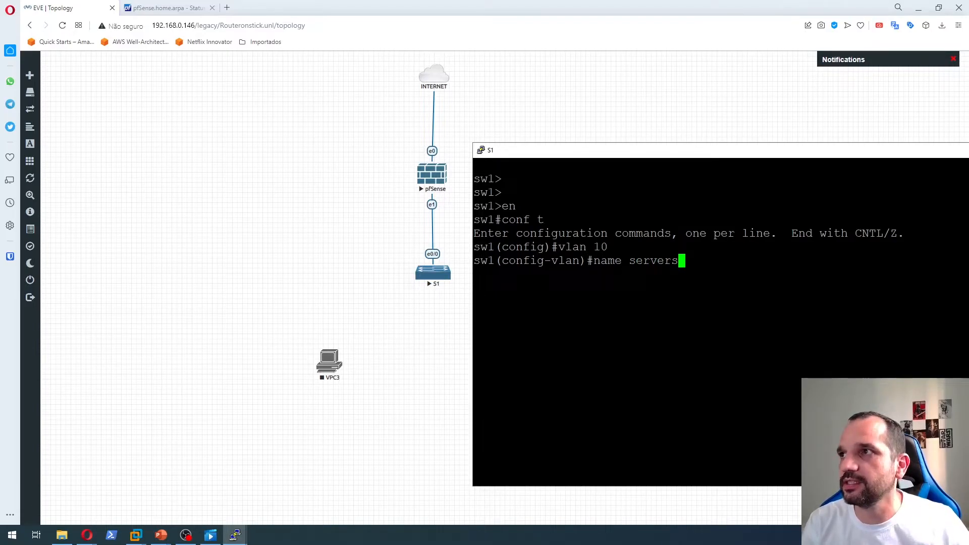
{"action": "key", "text": "Return"}
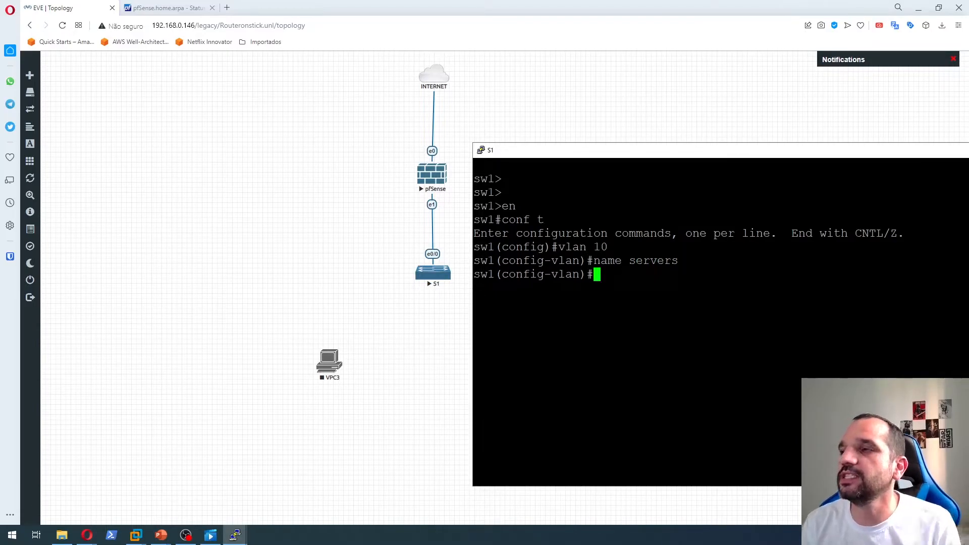
Step: Create VLAN 20 on the switch and name it desktop
{"action": "type", "text": "vlan 20"}
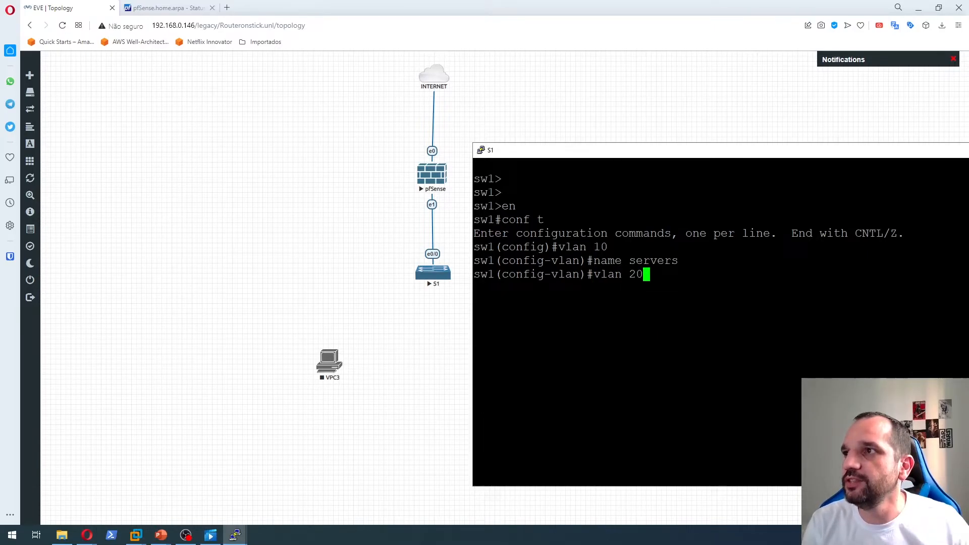
{"action": "key", "text": "Return"}
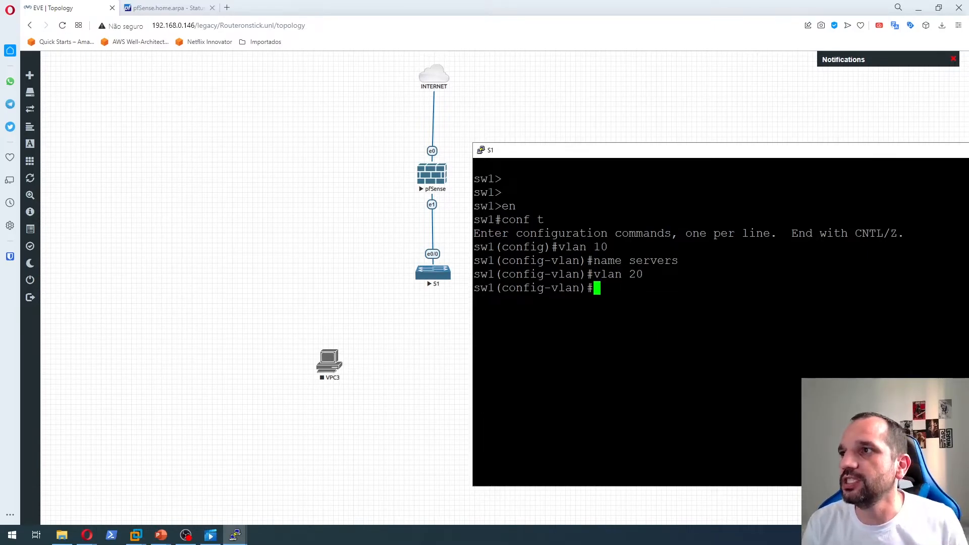
{"action": "type", "text": "name"}
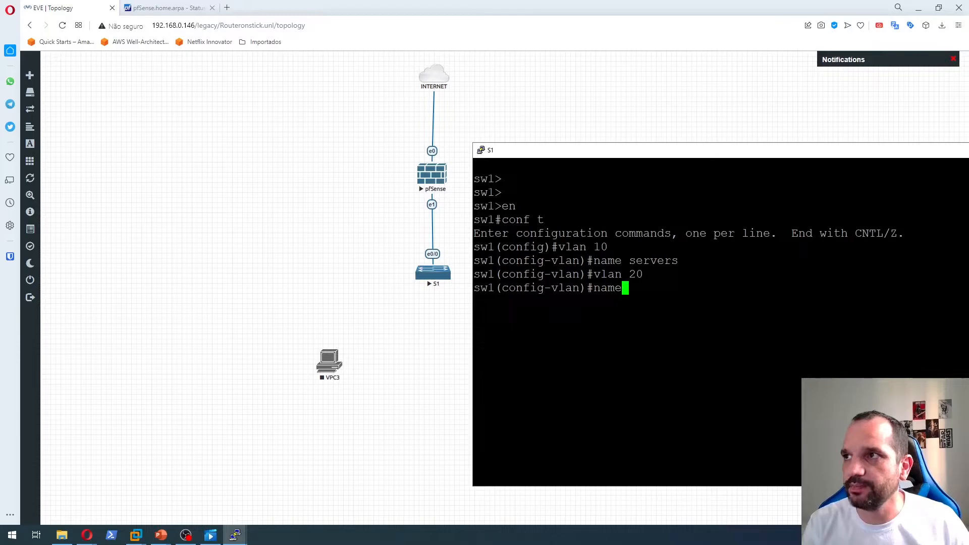
{"action": "type", "text": " desktop~"}
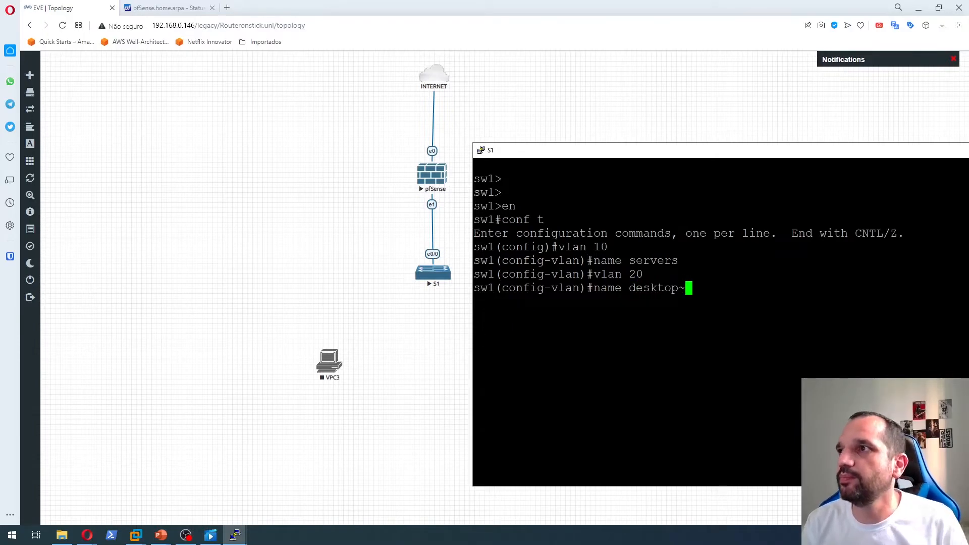
{"action": "key", "text": "BackSpace"}
{"action": "key", "text": "Return"}
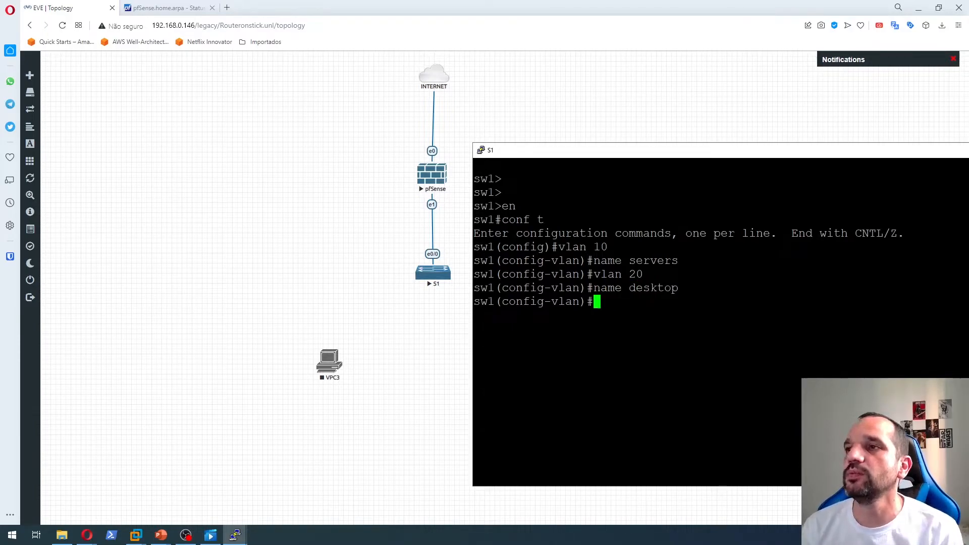
Step: Leave configuration mode and list the switch's VLANs with show vlan brief, keeping the whole console window in view
{"action": "type", "text": "end"}
{"action": "key", "text": "Return"}
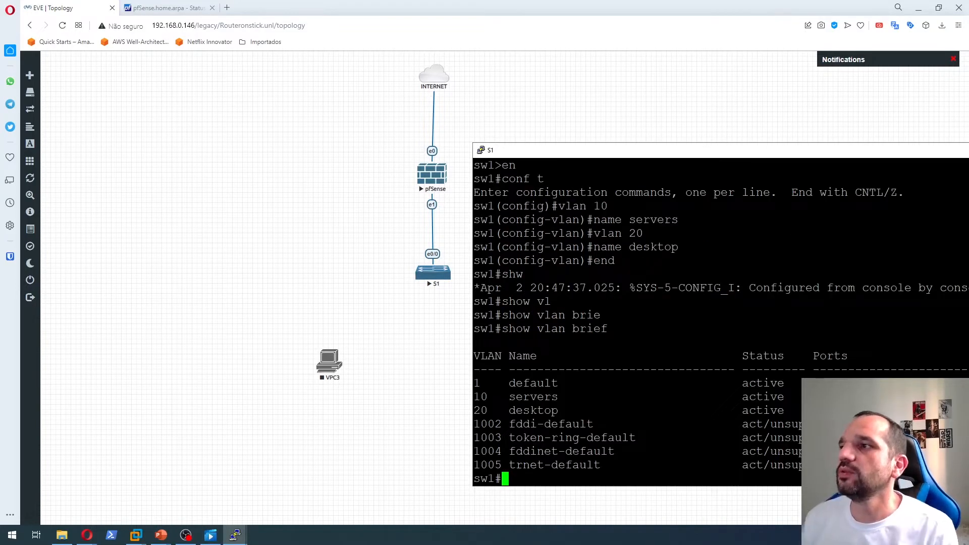
{"action": "left_click_drag", "start_coordinate": [639, 155], "coordinate": [350, 95]}
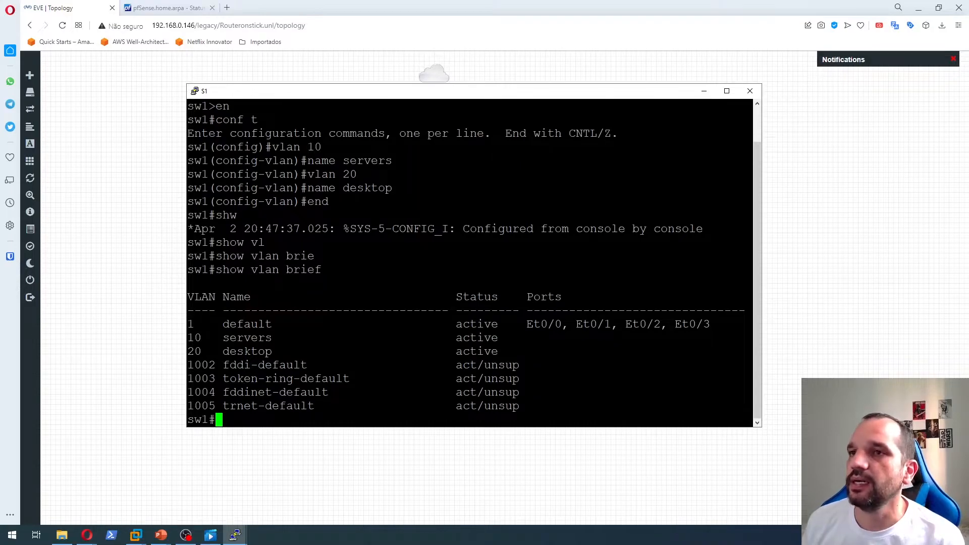
Step: Examine the default VLAN and its assigned ports in the list, comparing them with the topology diagram
{"action": "left_click_drag", "start_coordinate": [187, 324], "coordinate": [284, 322]}
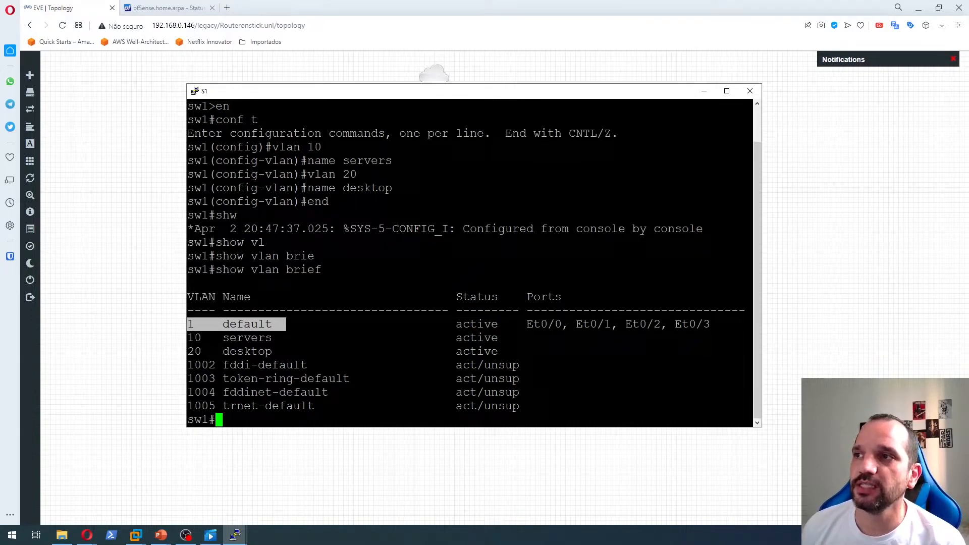
{"action": "left_click_drag", "start_coordinate": [521, 324], "coordinate": [711, 324]}
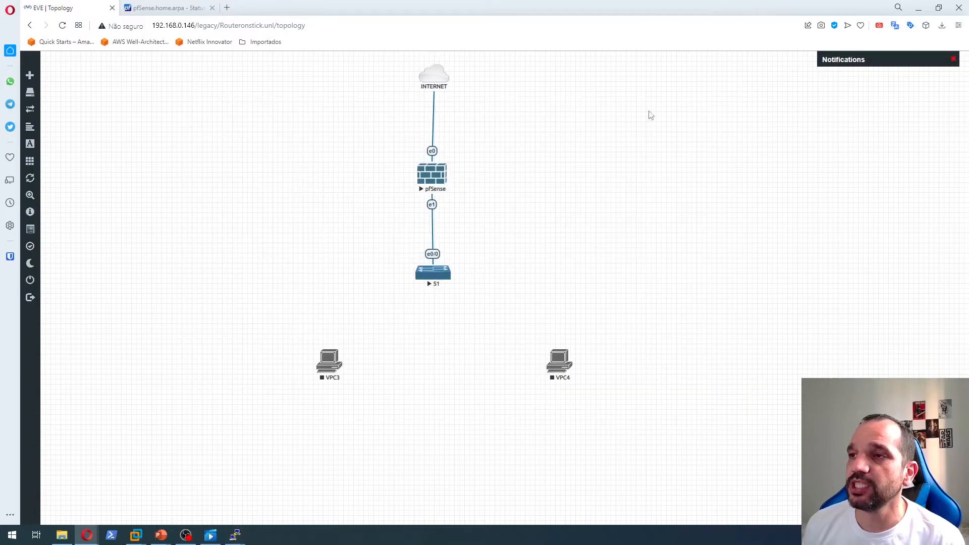
{"action": "left_click", "coordinate": [704, 91]}
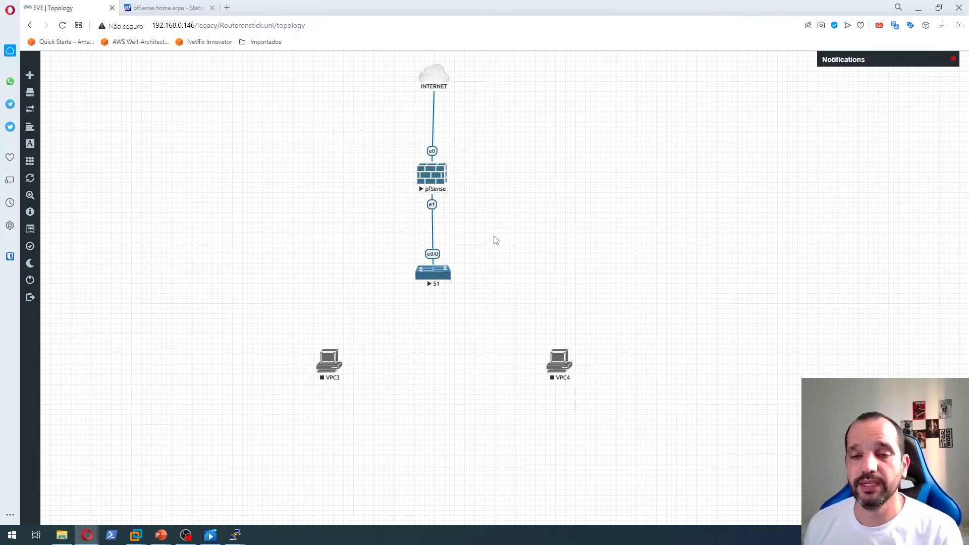
{"action": "left_click", "coordinate": [235, 534]}
{"action": "left_click", "coordinate": [260, 507]}
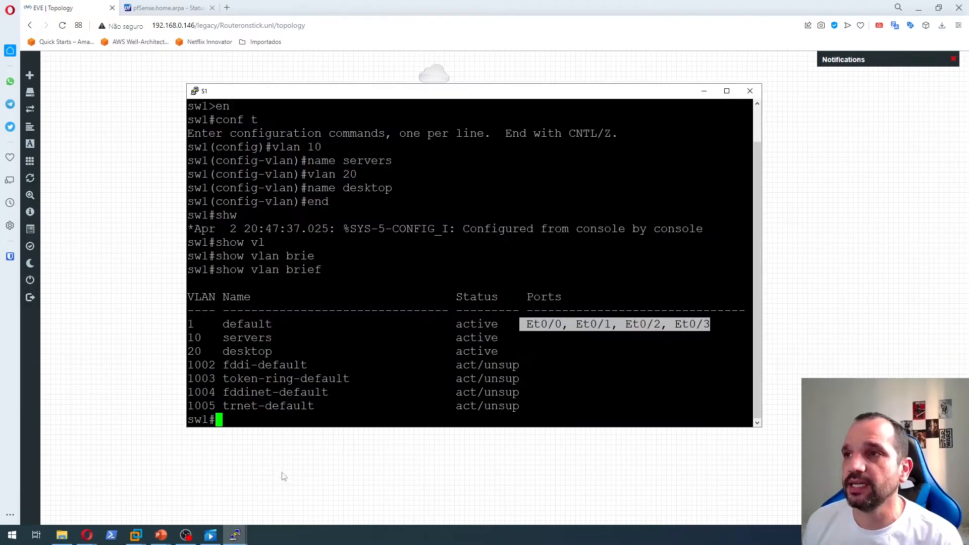
Step: Move the S1 console aside to expose the topology and save the switch configuration with wr
{"action": "left_click_drag", "start_coordinate": [426, 97], "coordinate": [694, 86]}
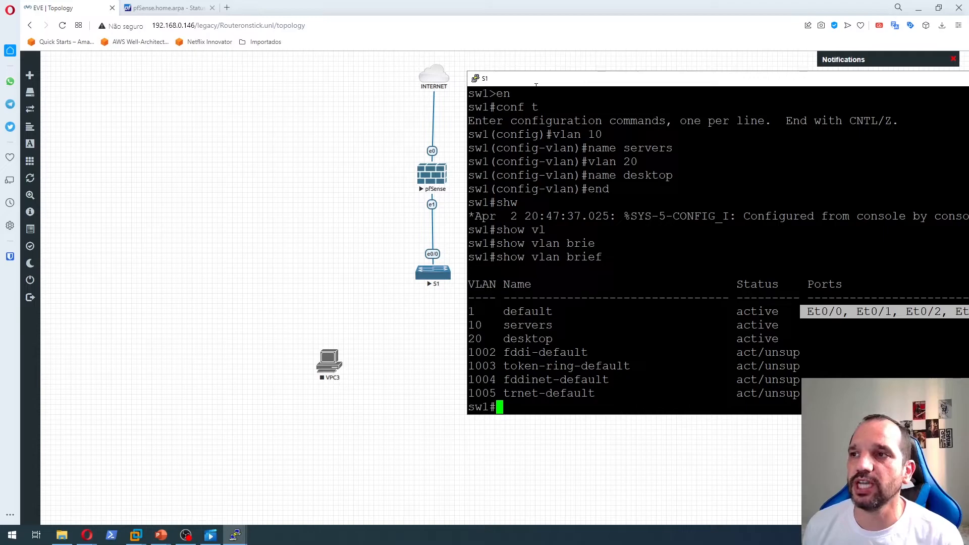
{"action": "type", "text": "wr"}
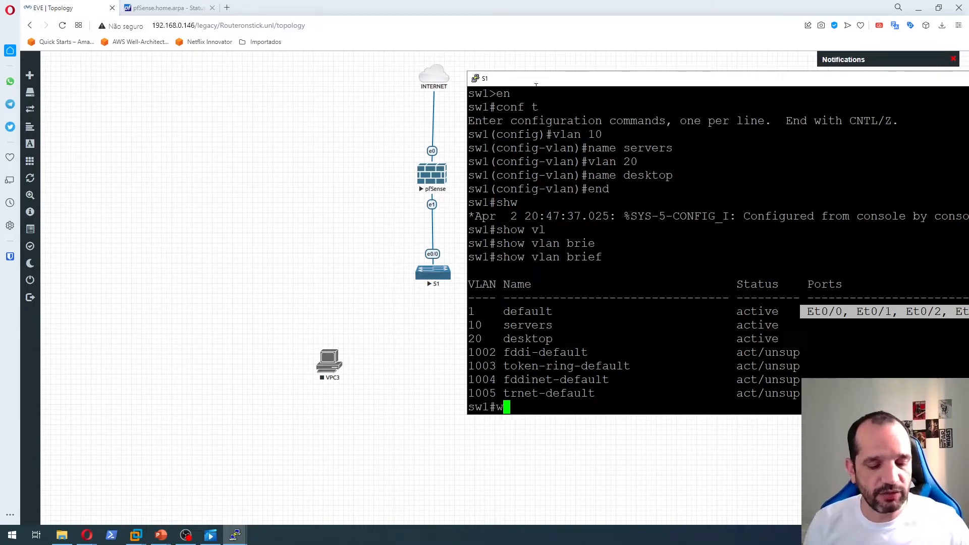
{"action": "key", "text": "Return"}
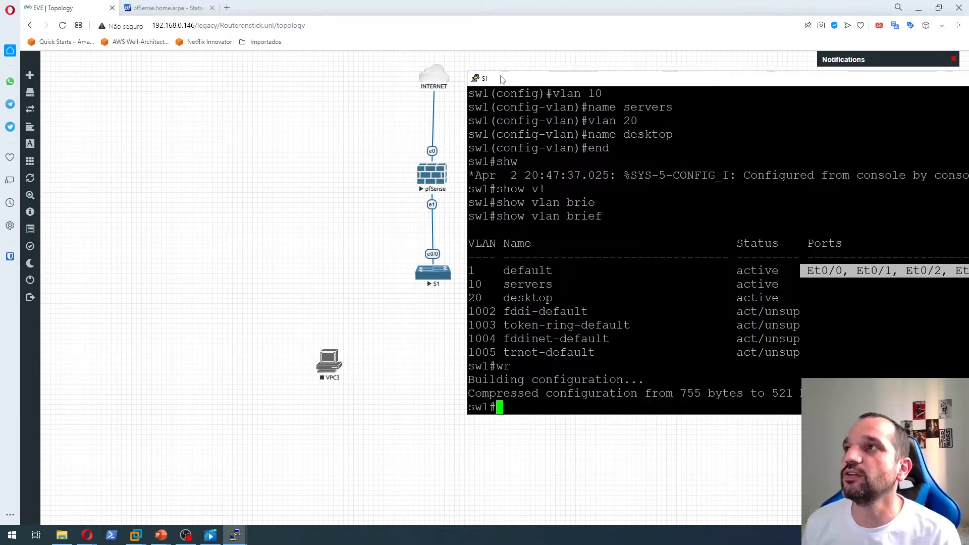
Step: Close the S1 console and stop the S1 switch node
{"action": "left_click_drag", "start_coordinate": [649, 86], "coordinate": [505, 82]}
{"action": "left_click", "coordinate": [887, 74]}
{"action": "right_click", "coordinate": [429, 271]}
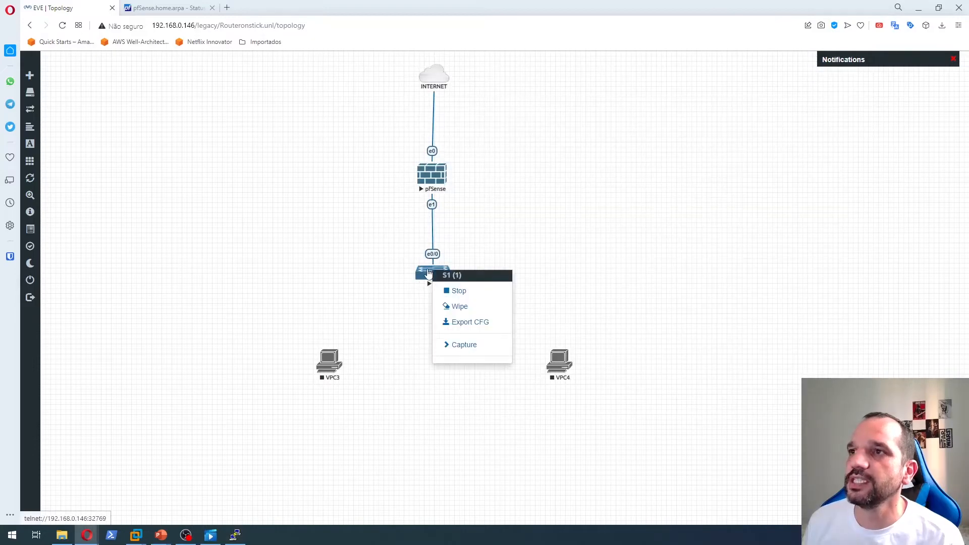
{"action": "left_click", "coordinate": [434, 288]}
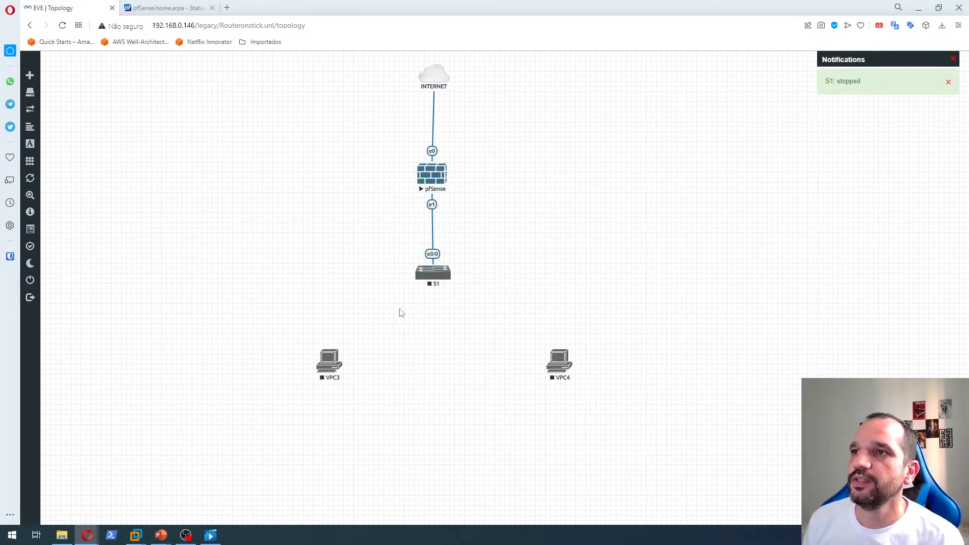
Step: Connect VPC3's eth0 to S1's e0/3 and VPC4's eth0 to S1's e0/1
{"action": "left_click_drag", "start_coordinate": [340, 359], "coordinate": [414, 281]}
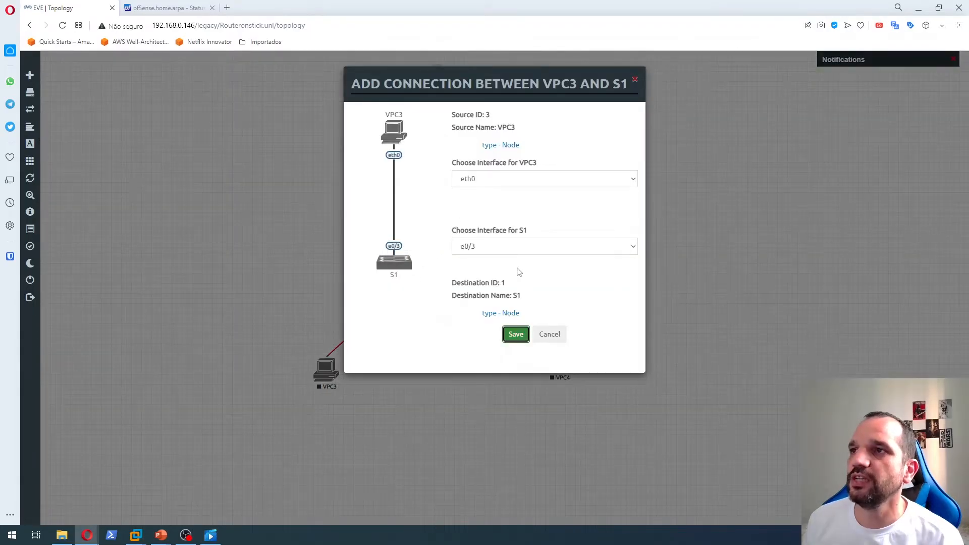
{"action": "left_click", "coordinate": [493, 247]}
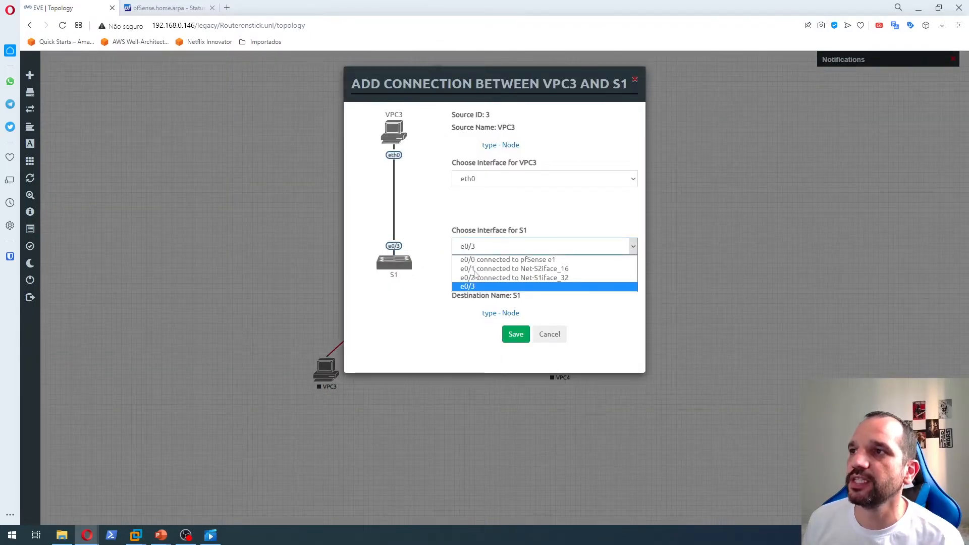
{"action": "left_click", "coordinate": [481, 286]}
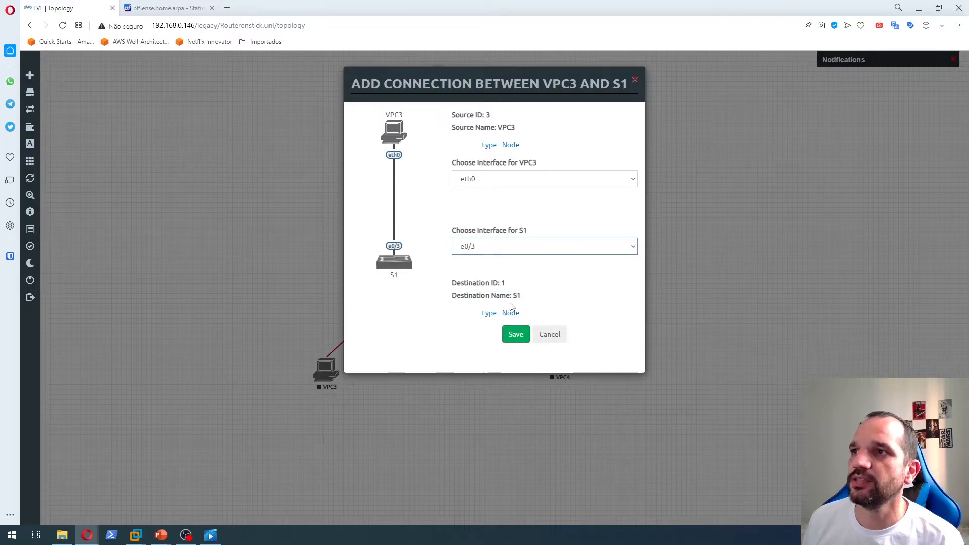
{"action": "left_click", "coordinate": [514, 335]}
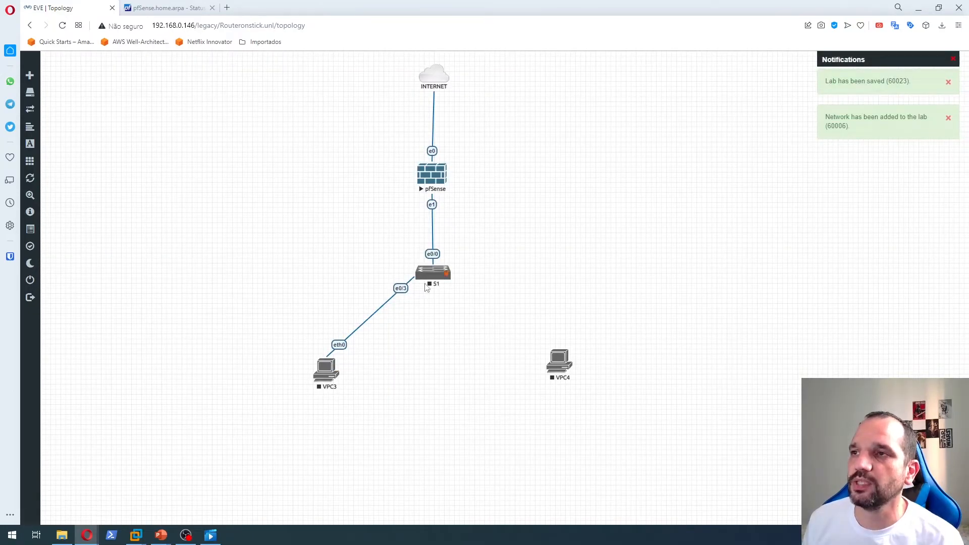
{"action": "left_click_drag", "start_coordinate": [569, 358], "coordinate": [434, 275]}
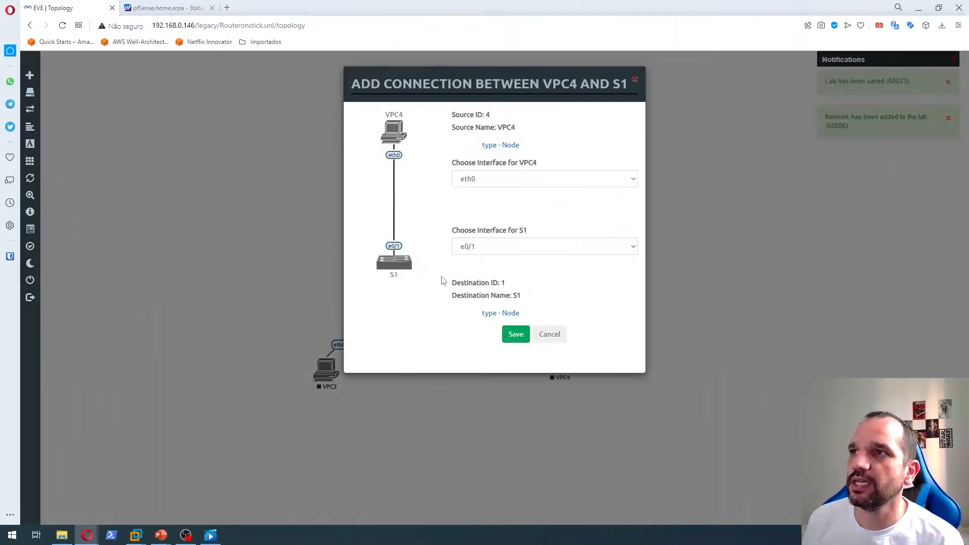
{"action": "left_click", "coordinate": [507, 334]}
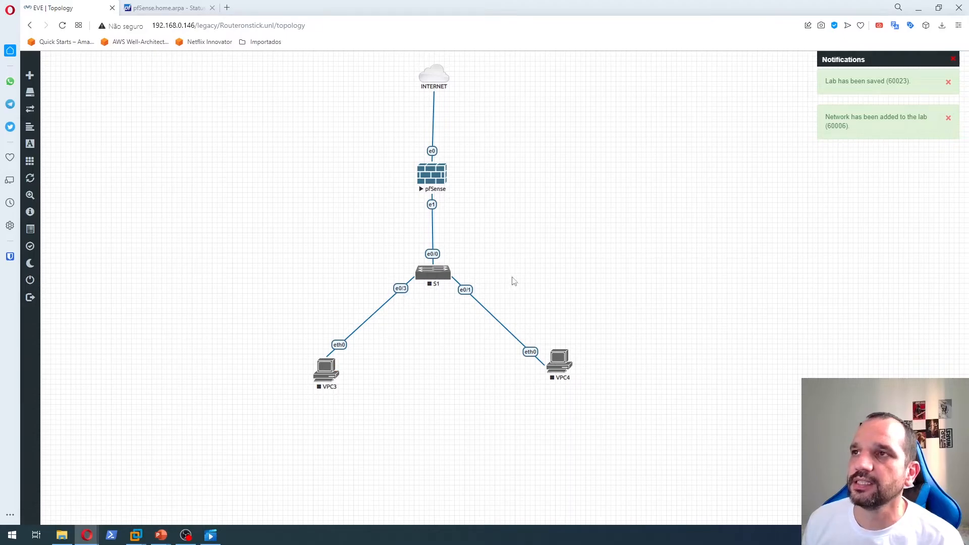
Step: Start S1, VPC3 and VPC4 together as selected nodes
{"action": "left_click_drag", "start_coordinate": [226, 264], "coordinate": [606, 433]}
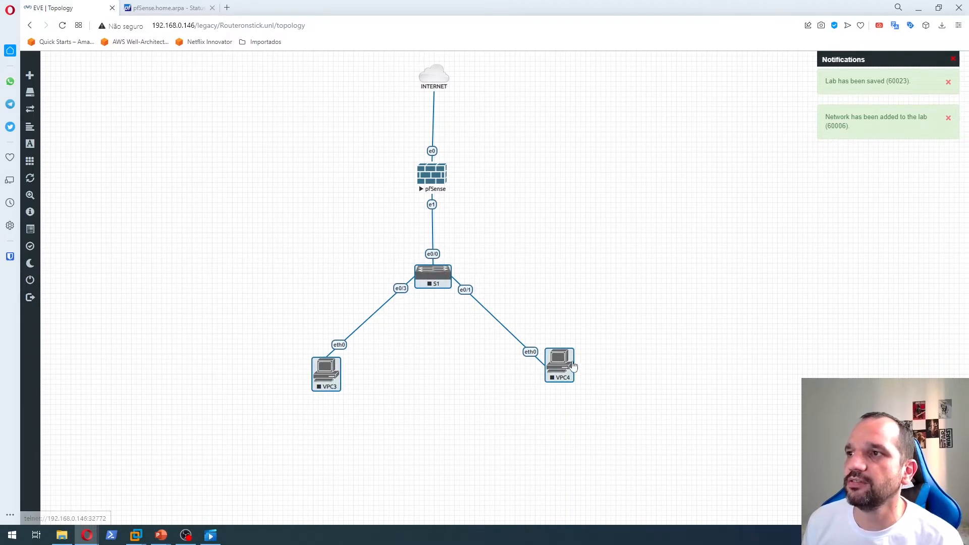
{"action": "right_click", "coordinate": [568, 366]}
{"action": "left_click", "coordinate": [612, 317]}
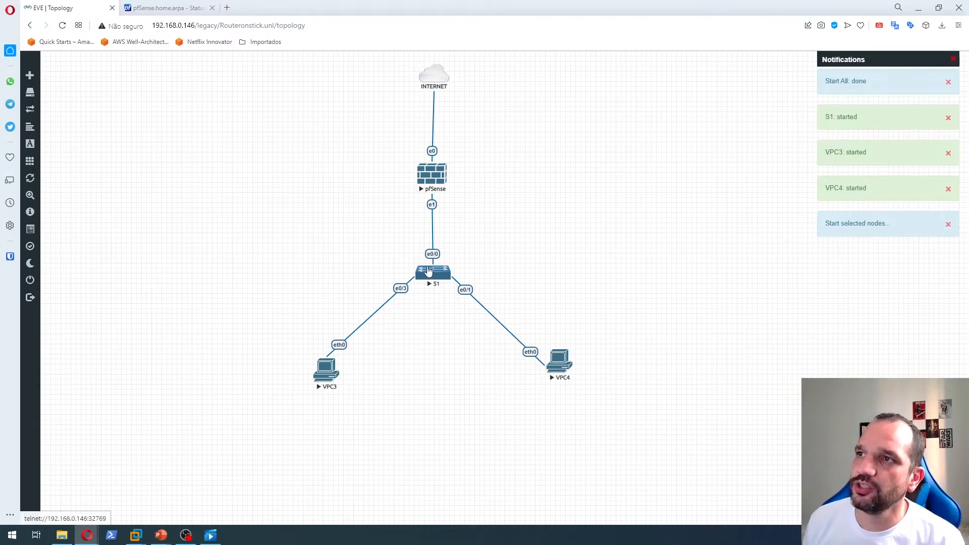
Step: Open the S1 console, enter global configuration mode and place the console window beside the topology
{"action": "left_click", "coordinate": [434, 275]}
{"action": "left_click", "coordinate": [505, 89]}
{"action": "type", "text": "en"}
{"action": "key", "text": "Return"}
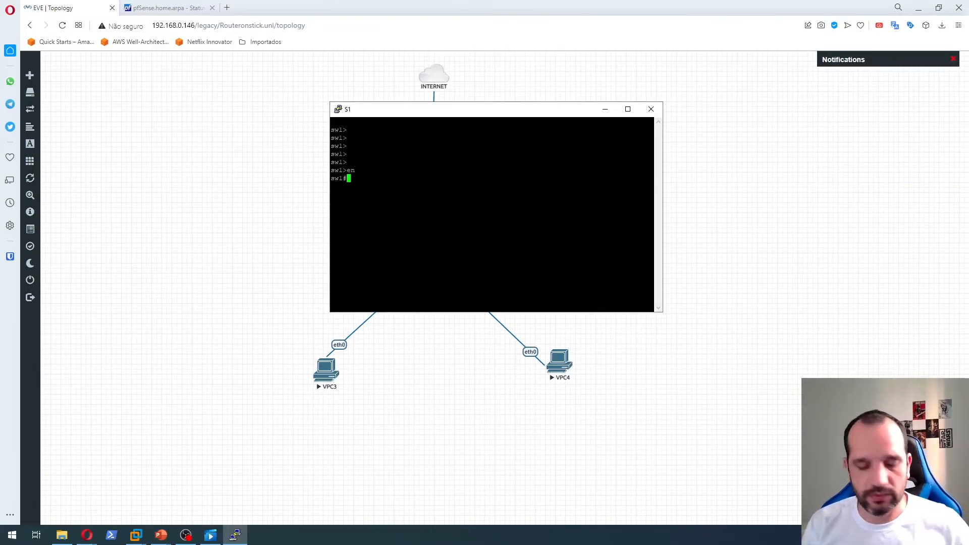
{"action": "type", "text": "conf t"}
{"action": "key", "text": "Return"}
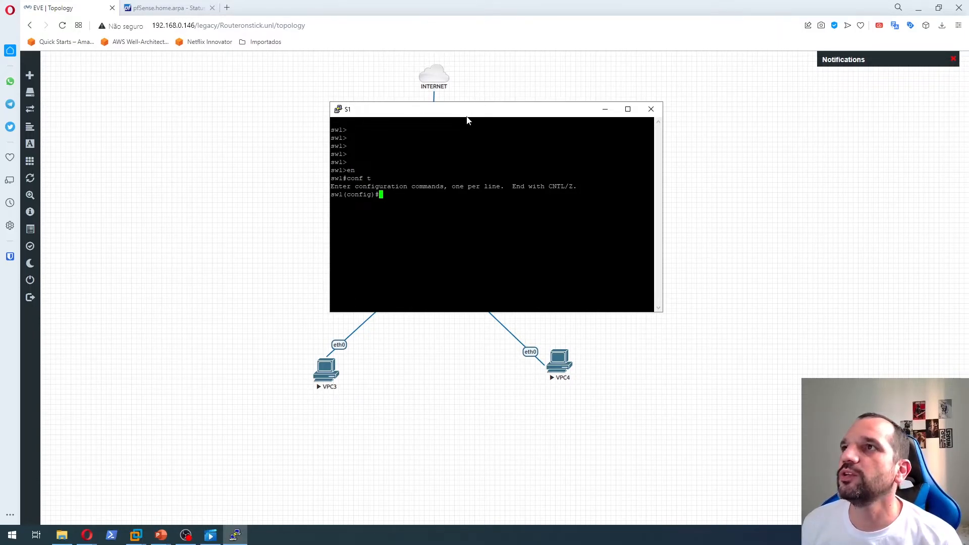
{"action": "left_click_drag", "start_coordinate": [465, 116], "coordinate": [637, 92]}
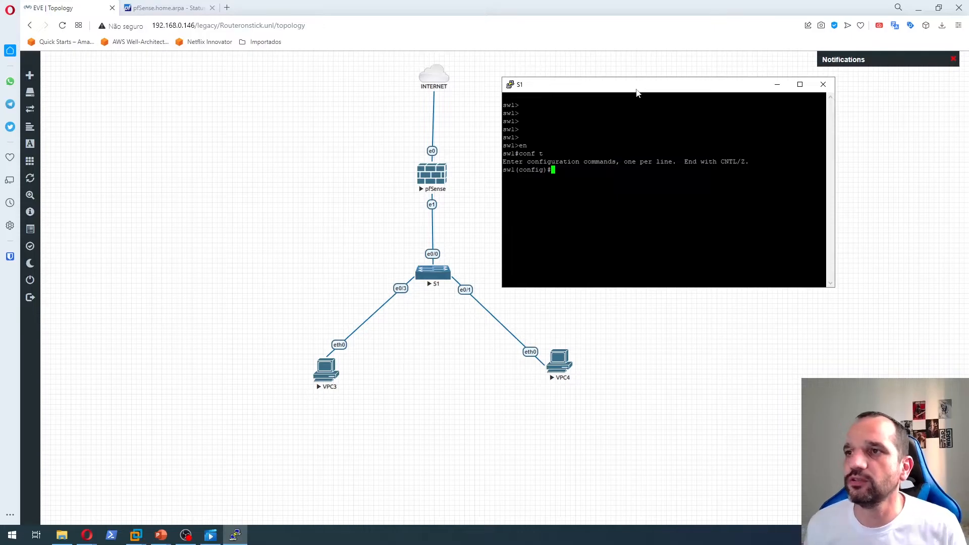
Step: Set switch interface e0/3, which leads to VPC3, to switchport access mode
{"action": "type", "text": "int "}
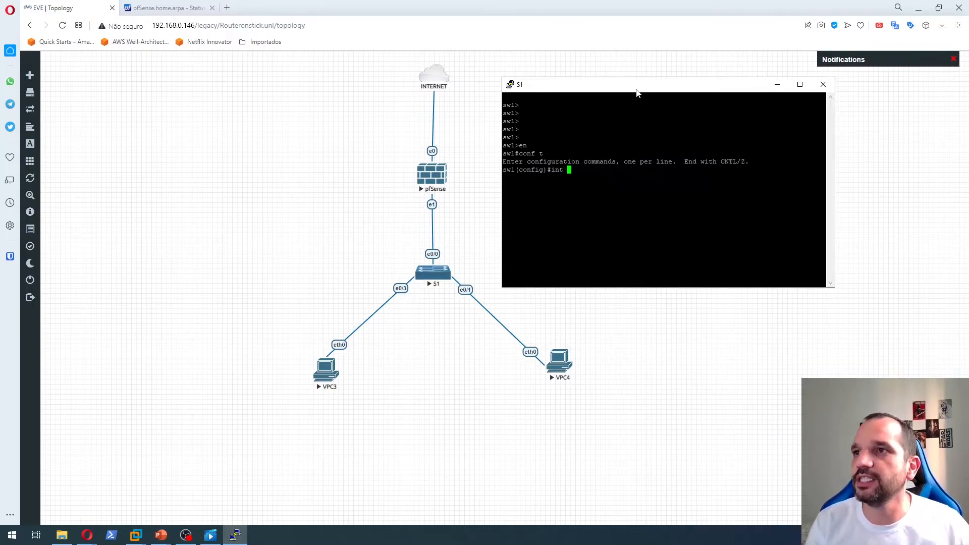
{"action": "type", "text": "e0/3"}
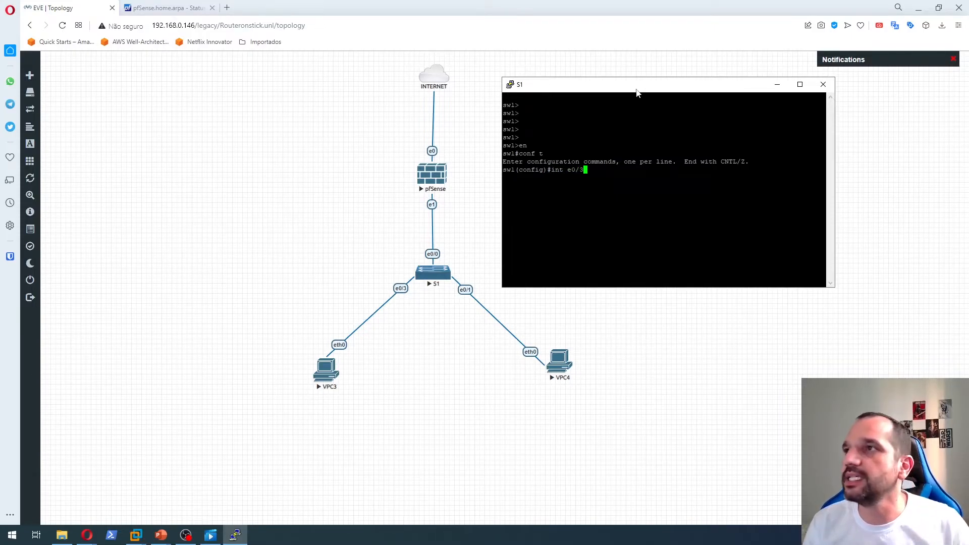
{"action": "key", "text": "Return"}
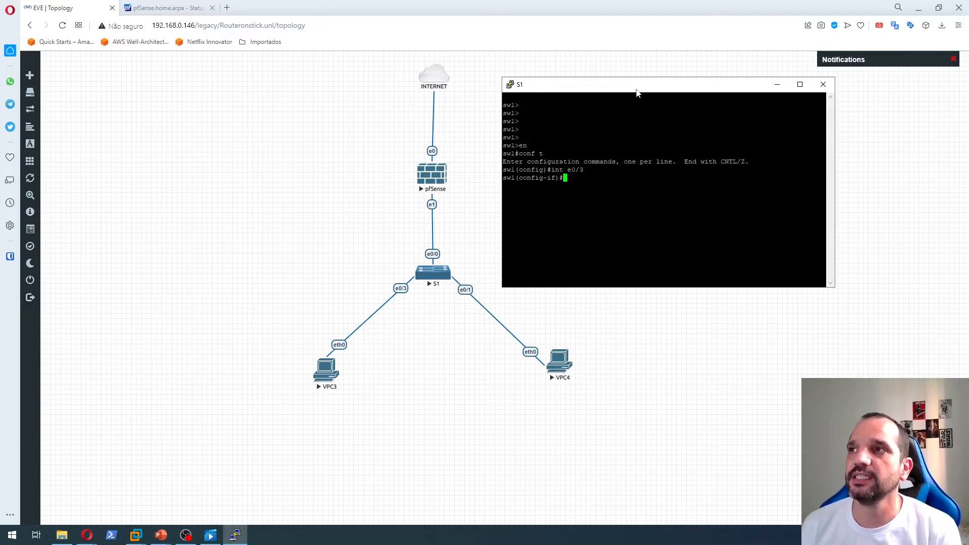
{"action": "type", "text": "swit"}
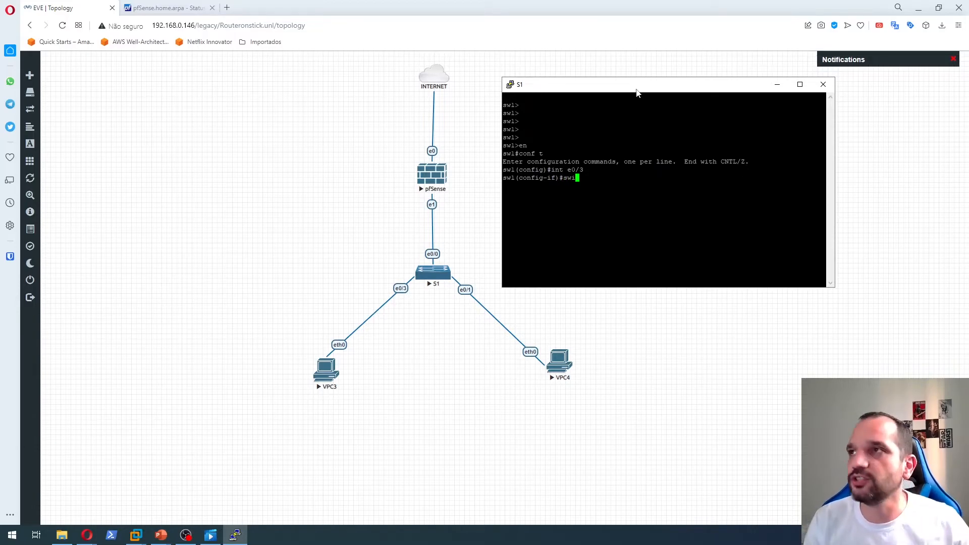
{"action": "key", "text": "Tab"}
{"action": "type", "text": "mode ac"}
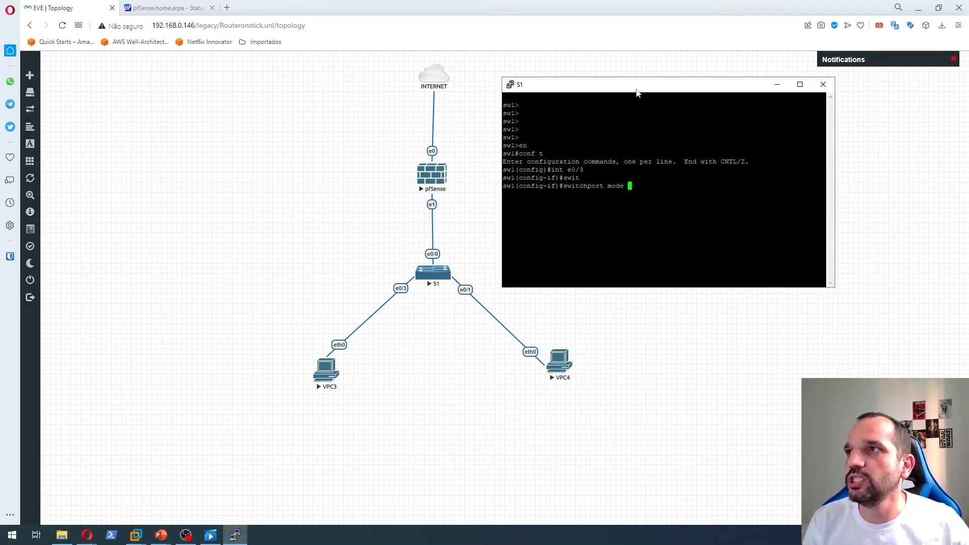
{"action": "key", "text": "Tab"}
{"action": "key", "text": "Return"}
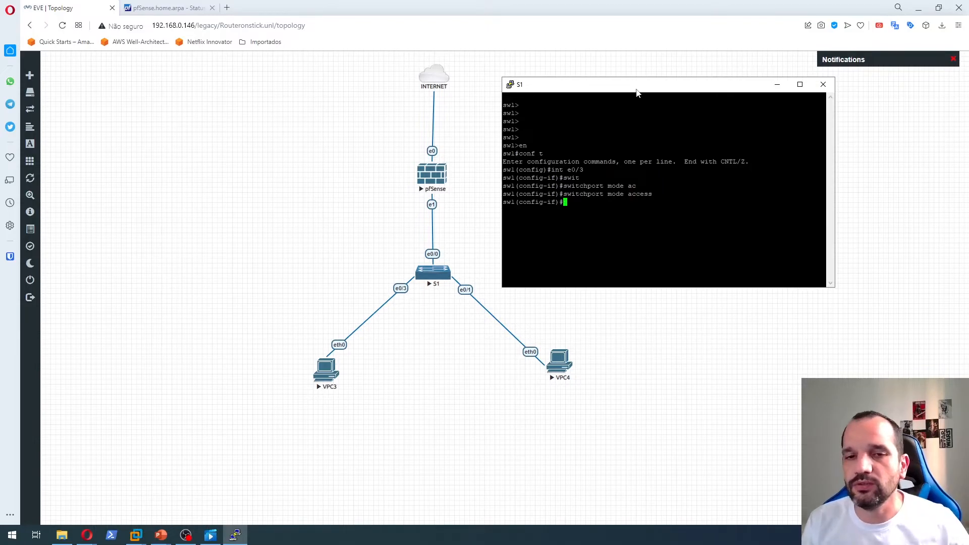
Step: Assign interface e0/3 to access VLAN 10
{"action": "type", "text": "sw"}
{"action": "key", "text": "Tab"}
{"action": "type", "text": "acc"}
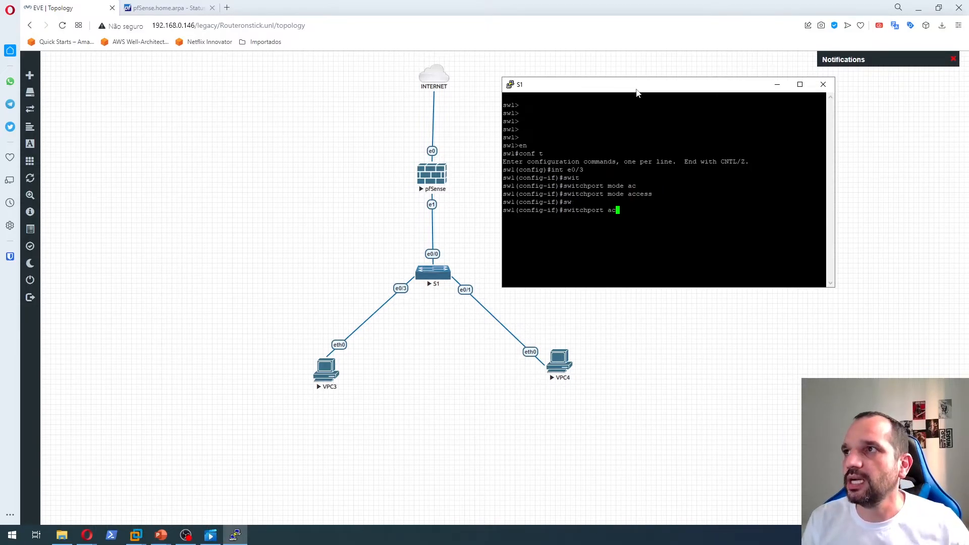
{"action": "key", "text": "Tab"}
{"action": "type", "text": "vl"}
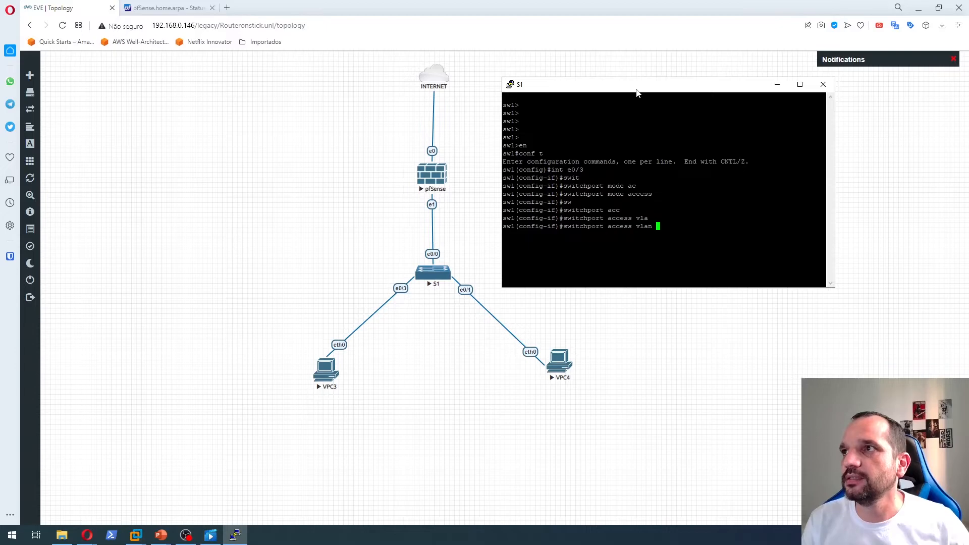
{"action": "type", "text": "10"}
{"action": "key", "text": "Return"}
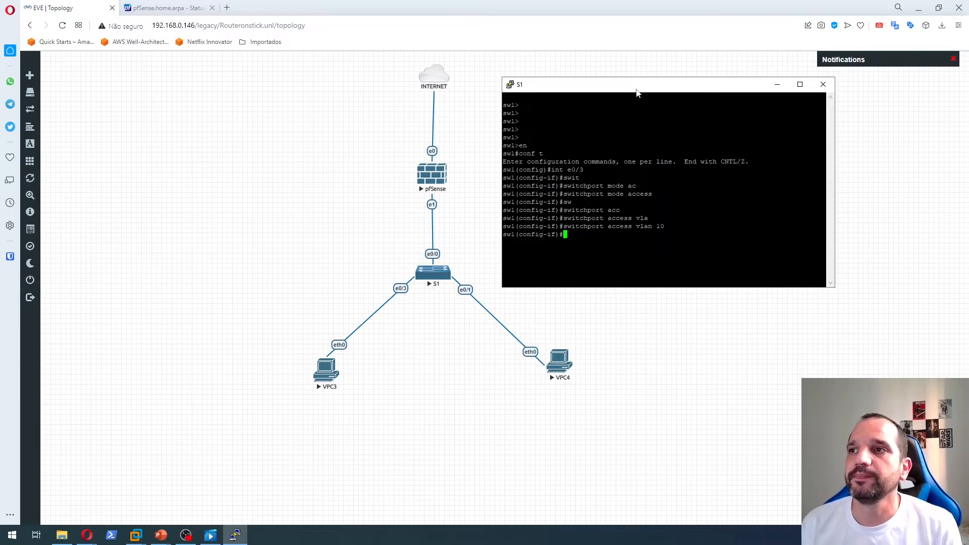
Step: Set switch interface e0/1, which leads to VPC4, to switchport access mode
{"action": "key", "text": "Up"}
{"action": "key", "text": "Up"}
{"action": "key", "text": "Up"}
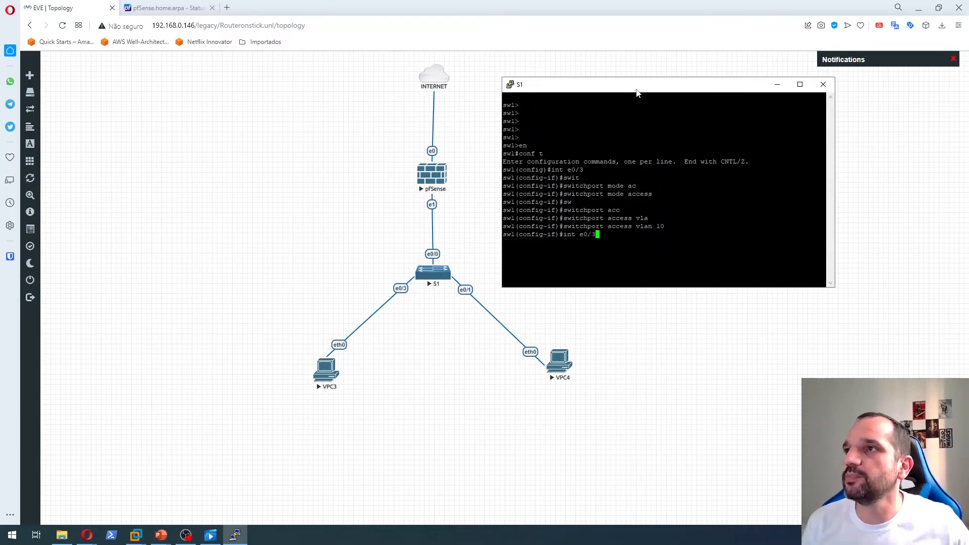
{"action": "key", "text": "BackSpace"}
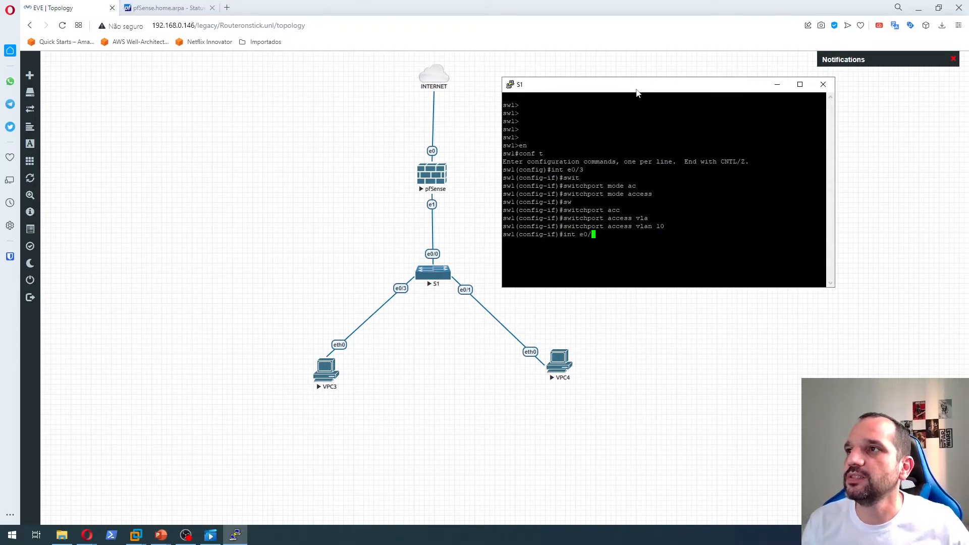
{"action": "type", "text": "1"}
{"action": "key", "text": "Return"}
{"action": "key", "text": "Up"}
{"action": "key", "text": "Up"}
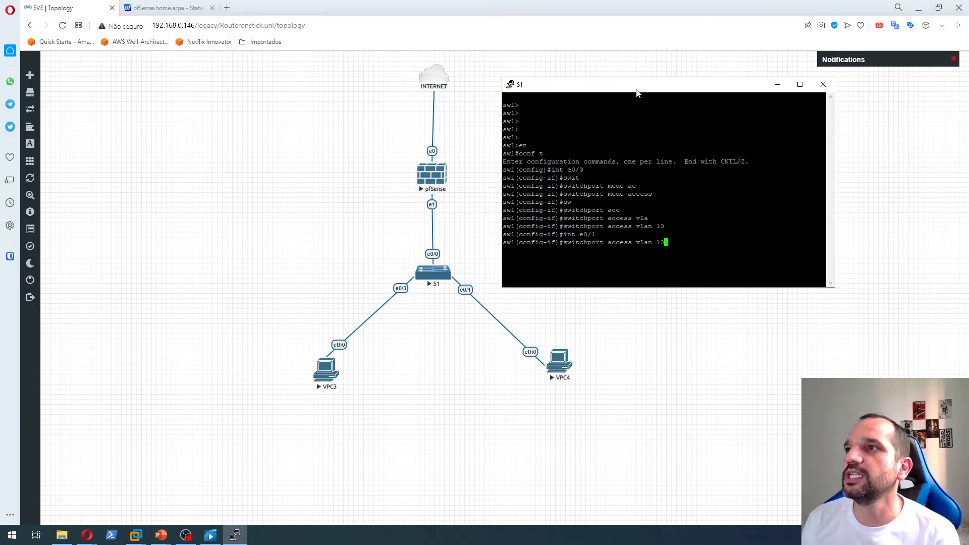
{"action": "key", "text": "Up"}
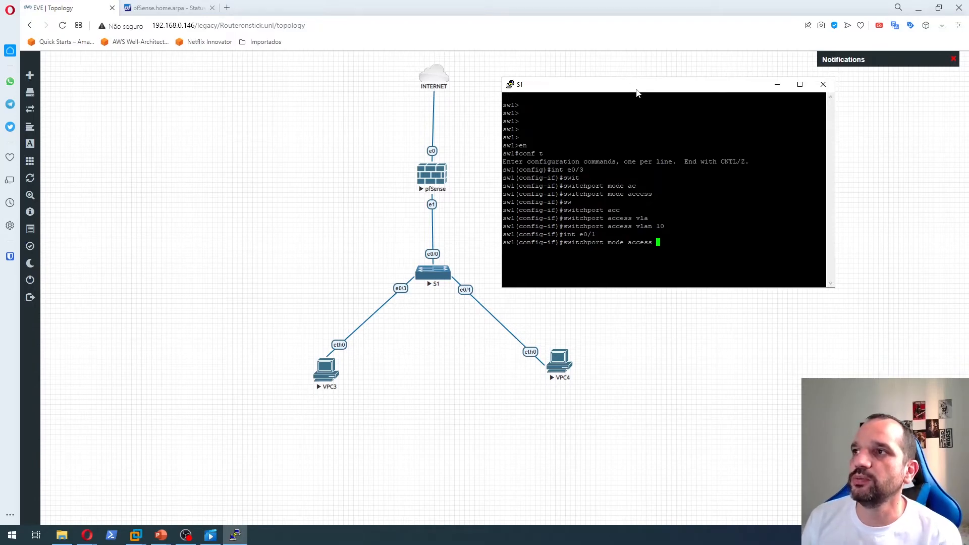
{"action": "key", "text": "Return"}
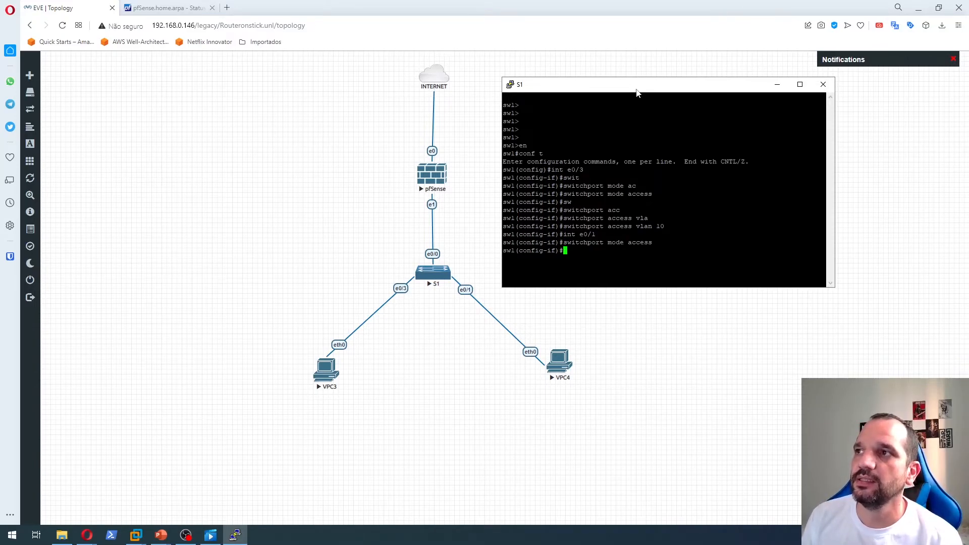
Step: Assign interface e0/1 to access VLAN 20 and save the configuration with do wr
{"action": "key", "text": "Up"}
{"action": "key", "text": "Up"}
{"action": "key", "text": "Up"}
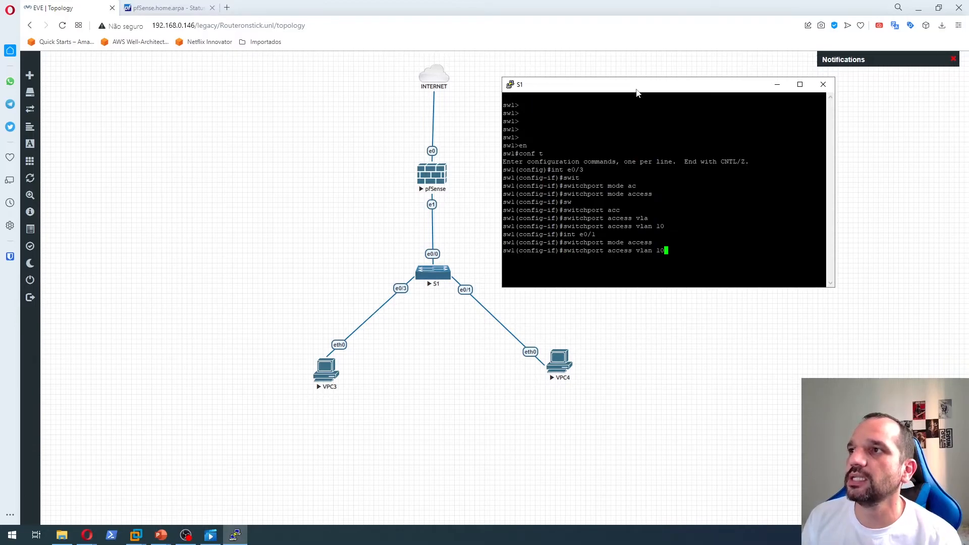
{"action": "key", "text": "BackSpace"}
{"action": "key", "text": "BackSpace"}
{"action": "type", "text": "20"}
{"action": "key", "text": "Return"}
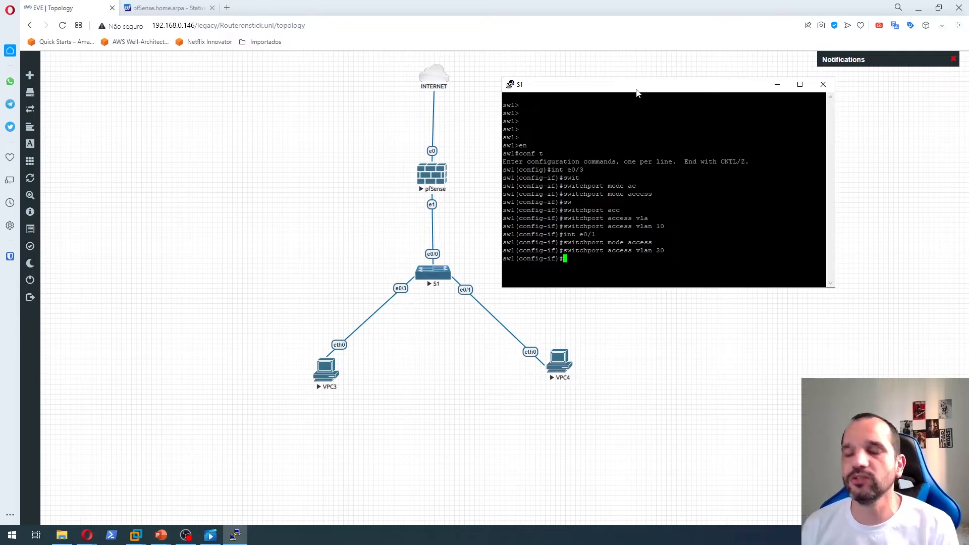
{"action": "type", "text": "do wr"}
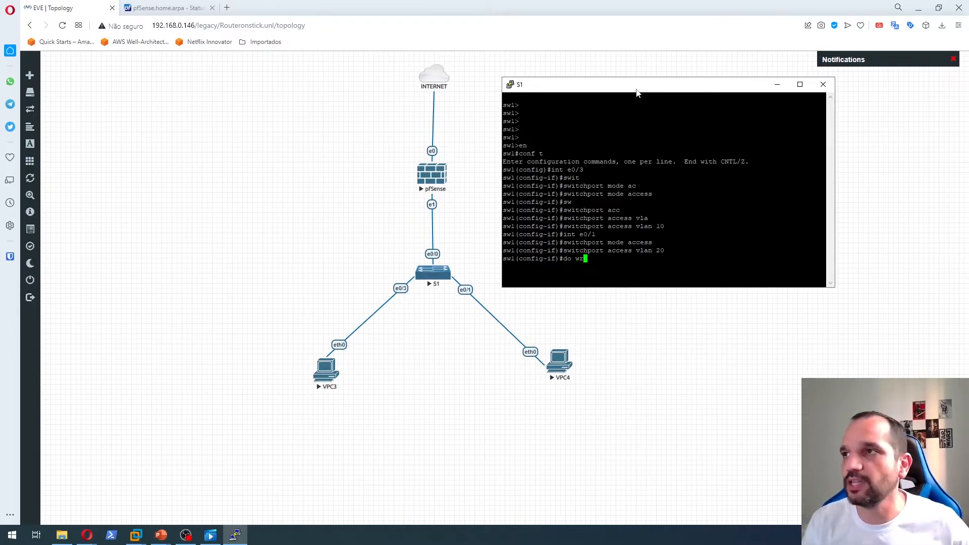
{"action": "key", "text": "Return"}
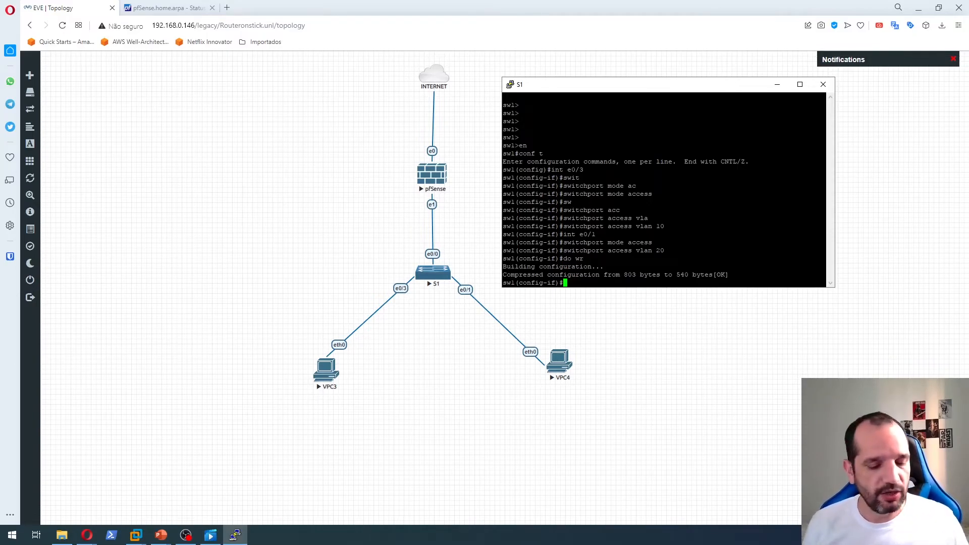
Step: Set the trunk encapsulation of switch interface e0/0, which leads to pfSense, to dot1q
{"action": "type", "text": "int"}
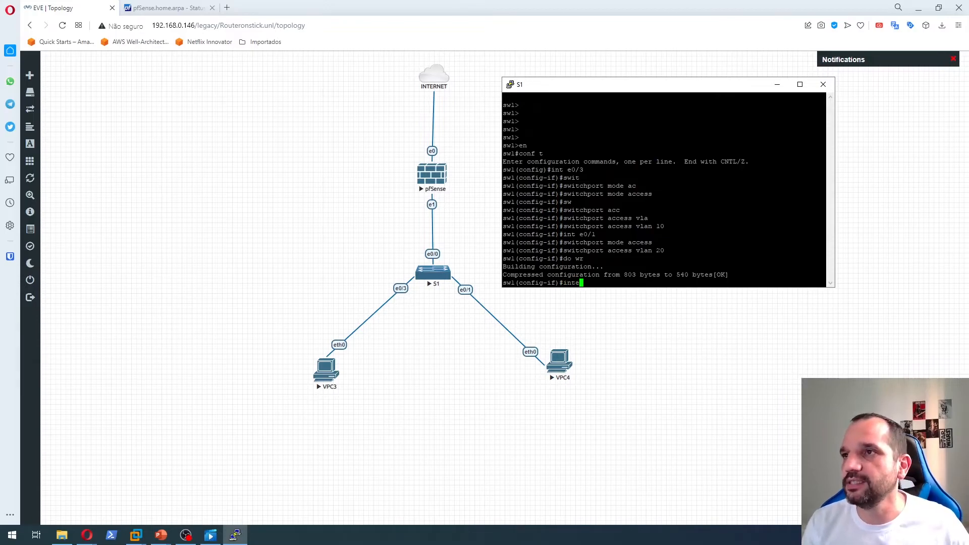
{"action": "type", "text": " e"}
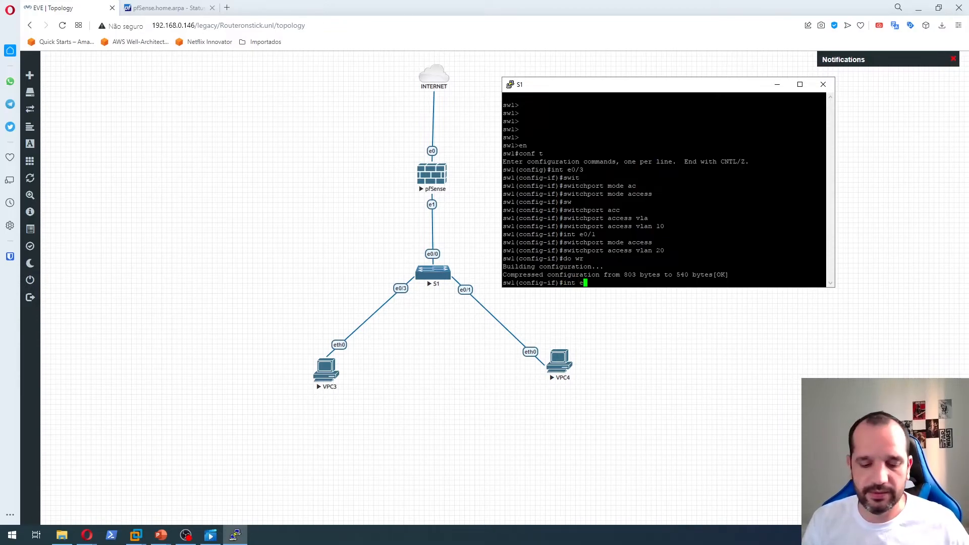
{"action": "type", "text": "0/0"}
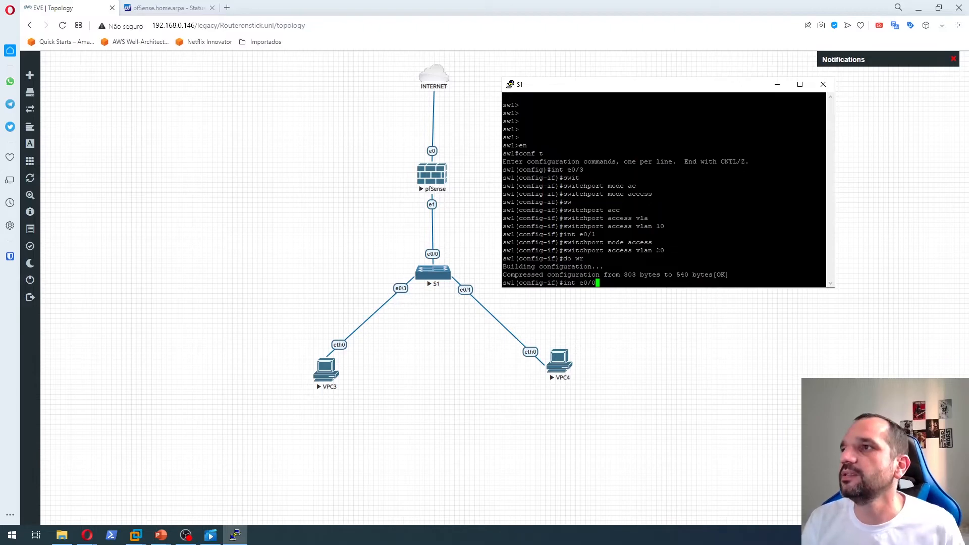
{"action": "key", "text": "Return"}
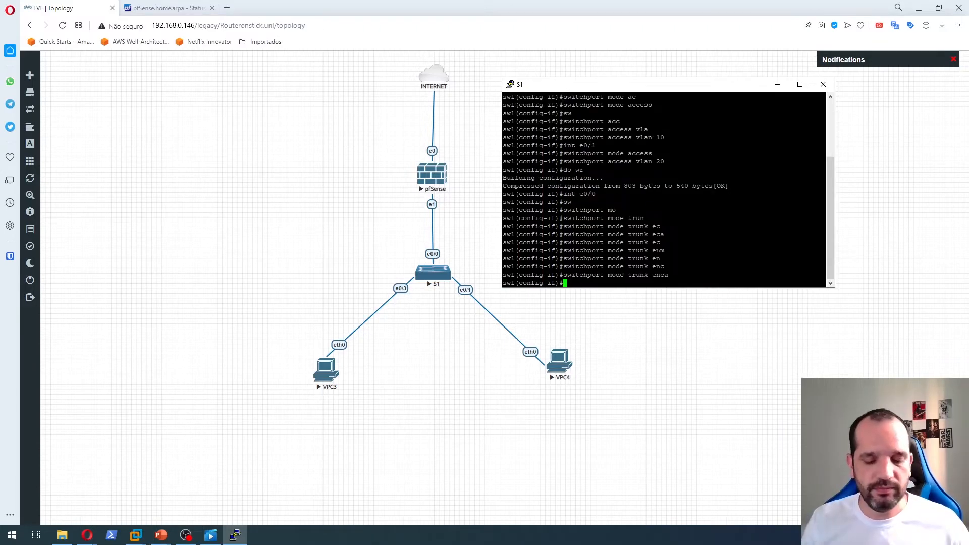
{"action": "type", "text": "sw"}
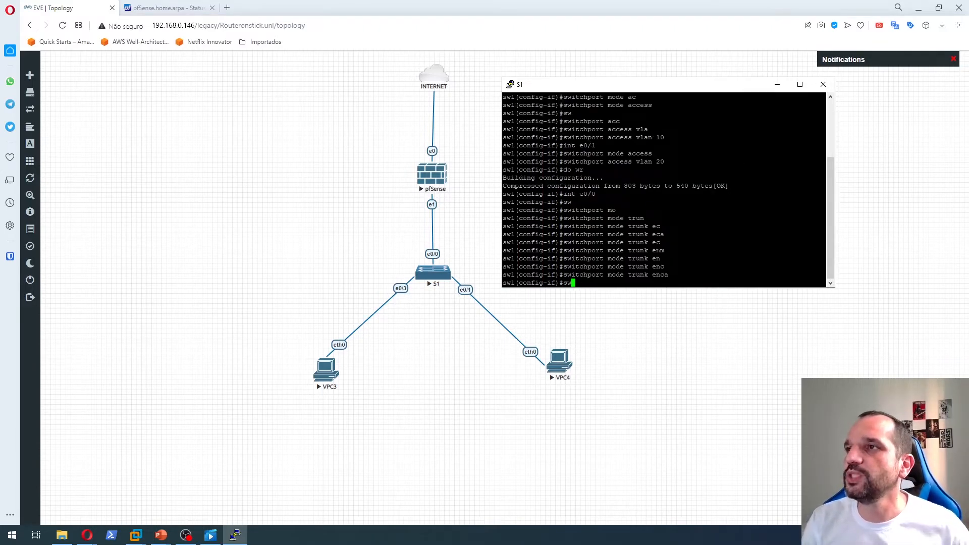
{"action": "key", "text": "Tab"}
{"action": "type", "text": "trun"}
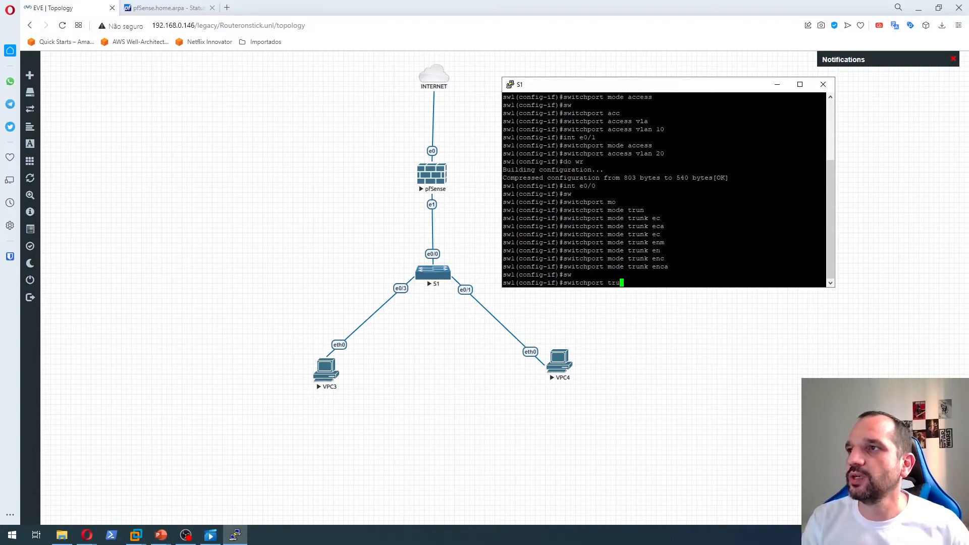
{"action": "key", "text": "Tab"}
{"action": "type", "text": "enc"}
{"action": "key", "text": "Tab"}
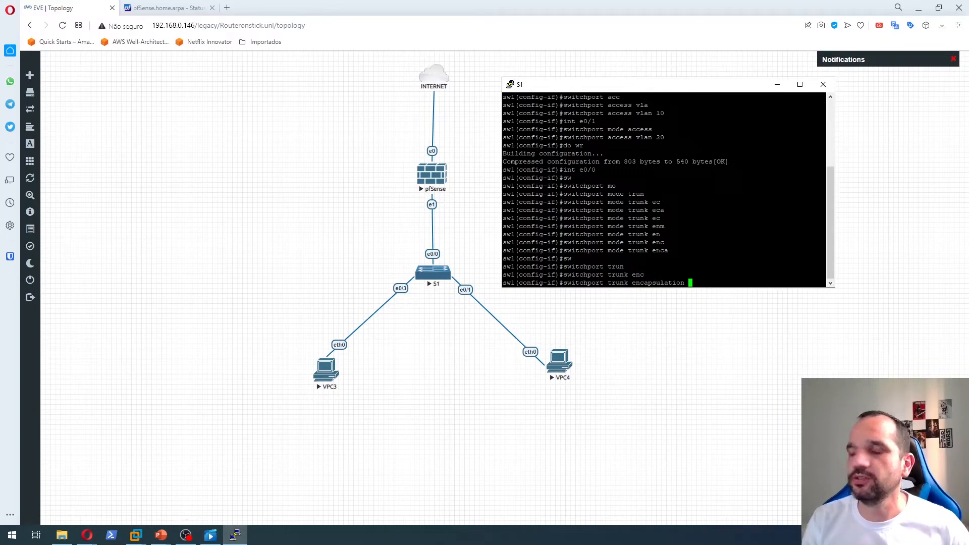
{"action": "type", "text": "do"}
{"action": "key", "text": "Tab"}
{"action": "key", "text": "Return"}
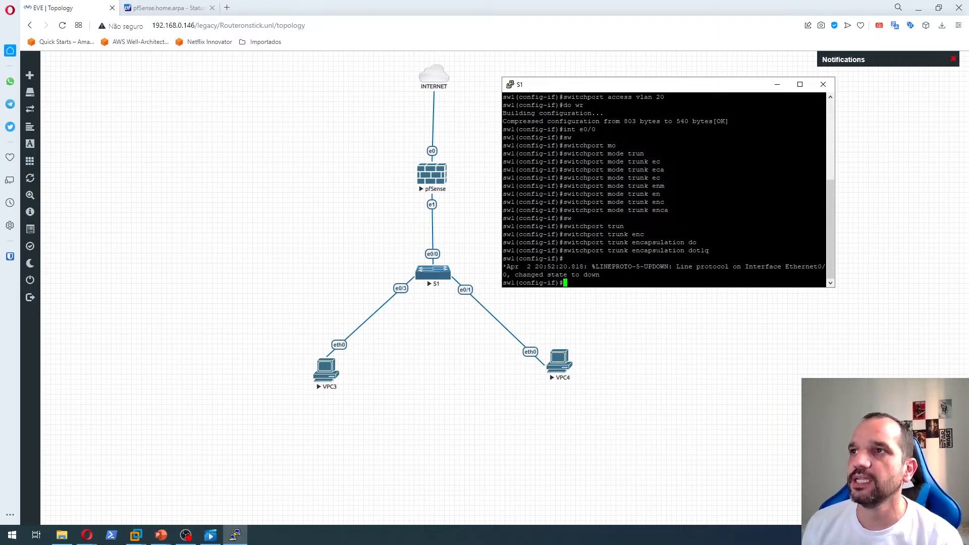
Step: Set interface e0/0 to switchport trunk mode, and save the configuration with do wr
{"action": "type", "text": "sw"}
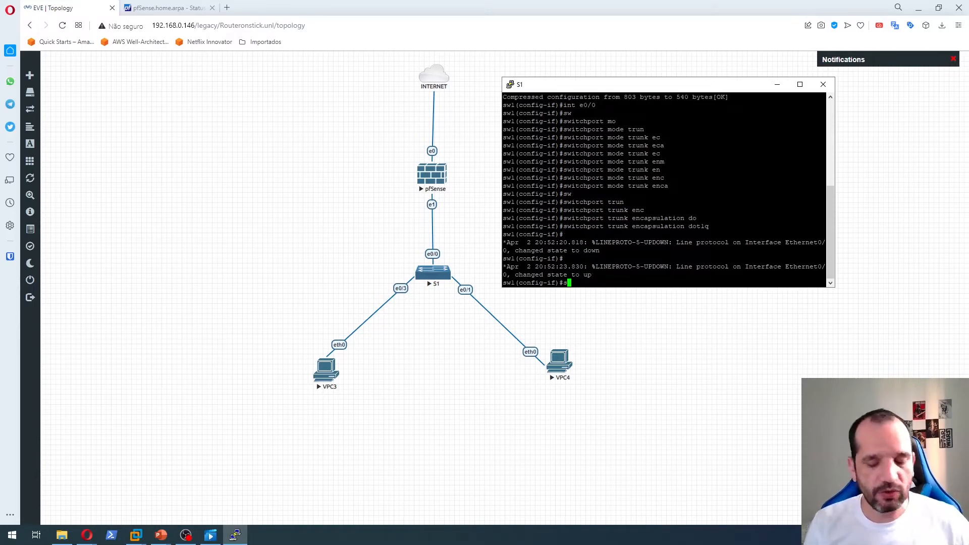
{"action": "key", "text": "Tab"}
{"action": "type", "text": "mod"}
{"action": "key", "text": "Tab"}
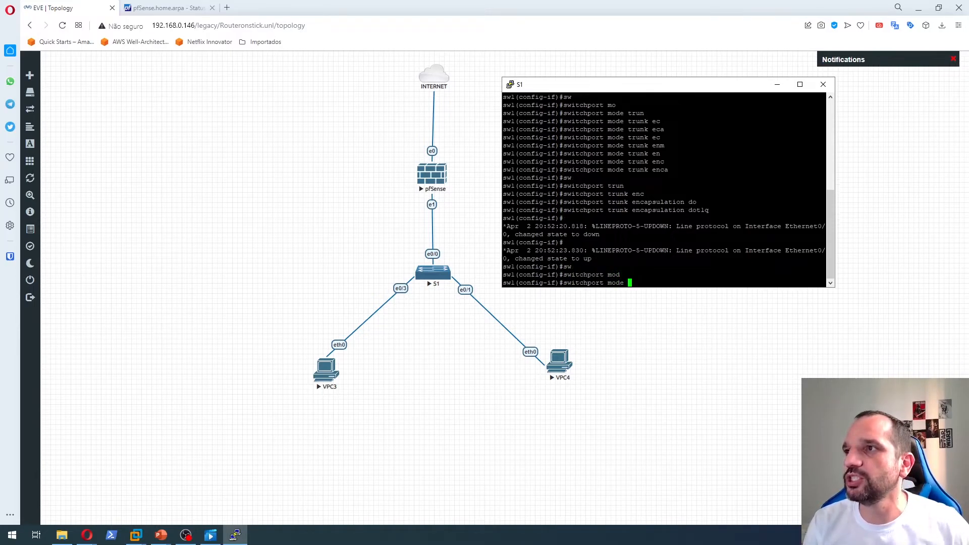
{"action": "type", "text": "trun"}
{"action": "key", "text": "Tab"}
{"action": "key", "text": "Return"}
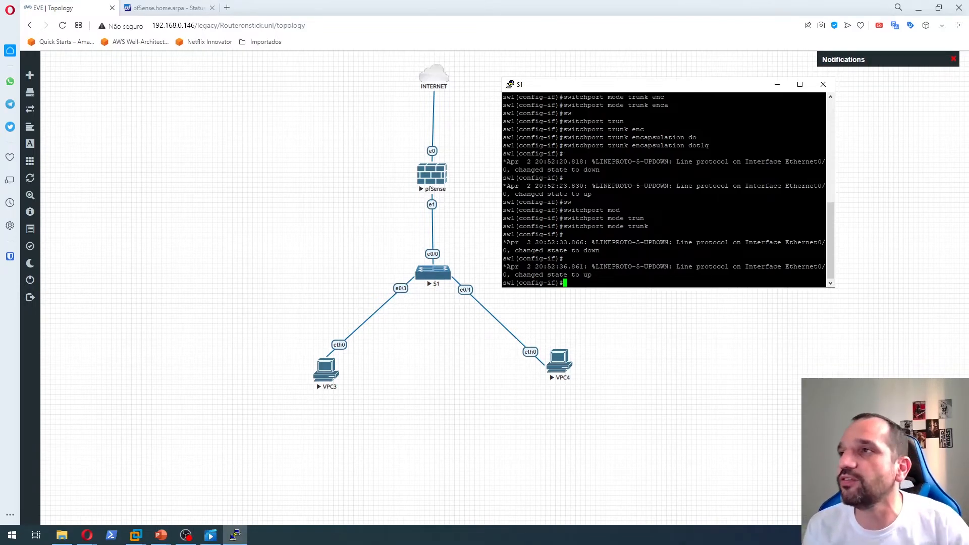
{"action": "type", "text": "do wr"}
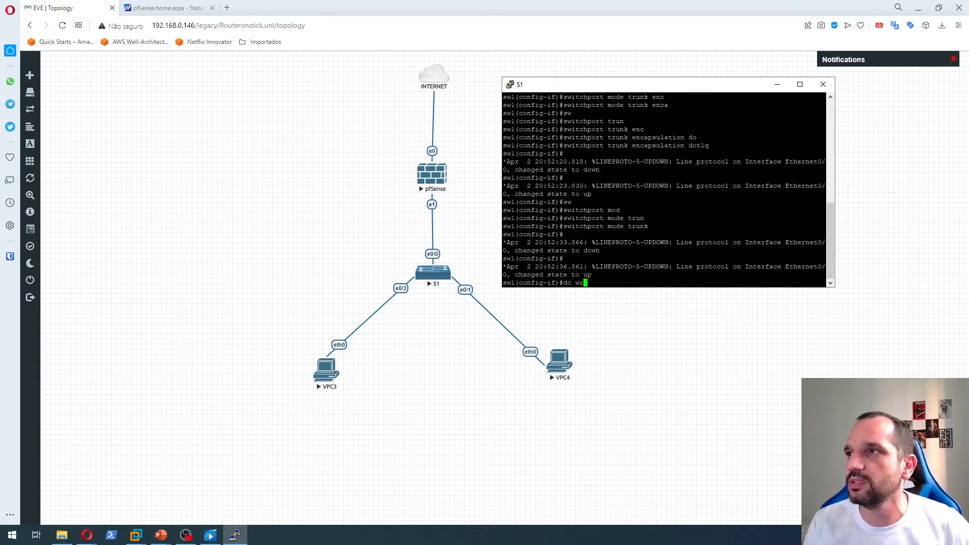
{"action": "key", "text": "Return"}
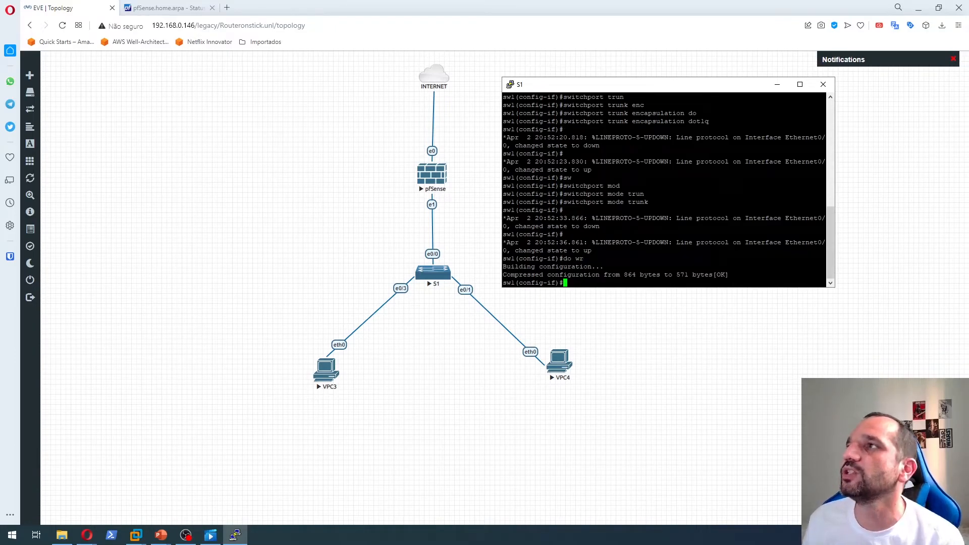
{"action": "left_click", "coordinate": [823, 84]}
{"action": "left_click", "coordinate": [501, 306]}
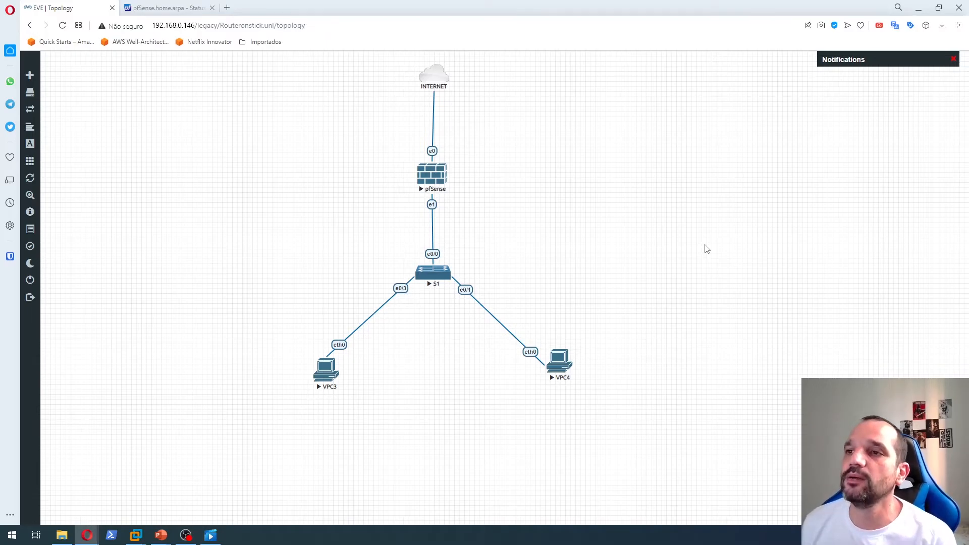
{"action": "left_click_drag", "start_coordinate": [260, 275], "coordinate": [425, 473]}
{"action": "left_click_drag", "start_coordinate": [453, 226], "coordinate": [630, 414]}
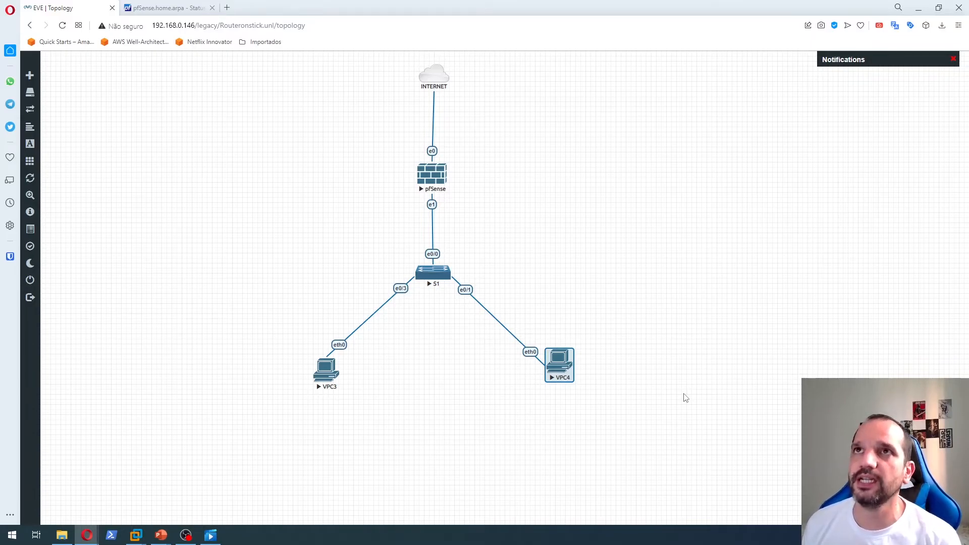
{"action": "left_click", "coordinate": [167, 7]}
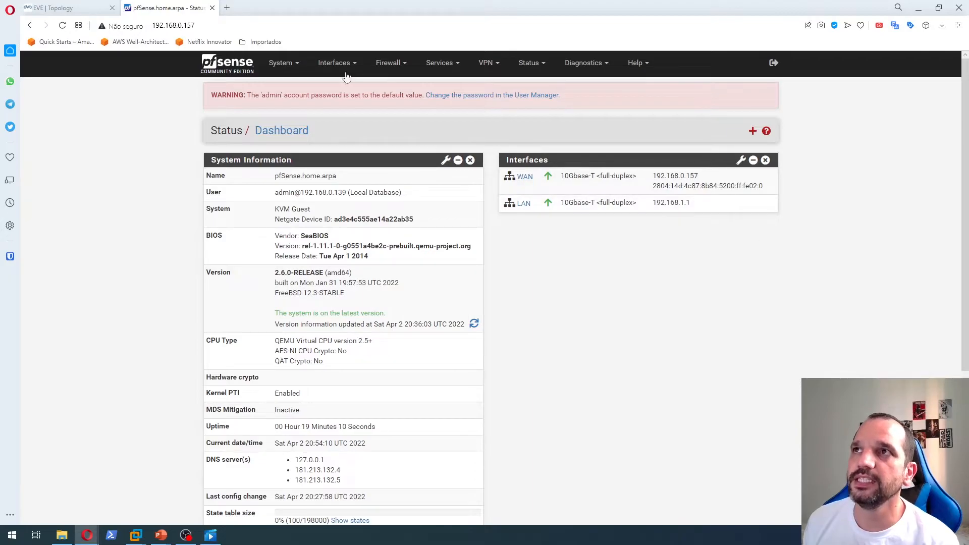
{"action": "left_click", "coordinate": [73, 7]}
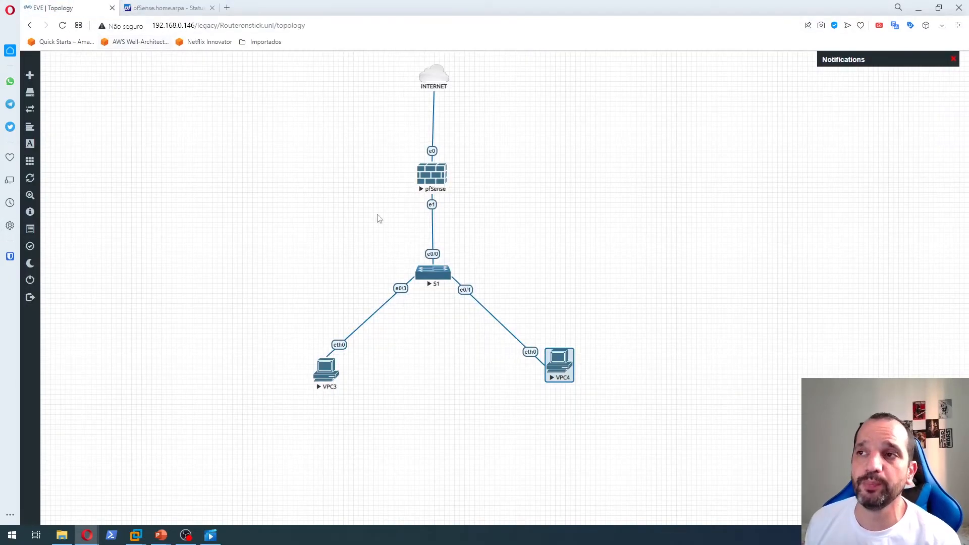
Step: Open the consoles of VPC3 and VPC4 and arrange the two windows side by side
{"action": "left_click", "coordinate": [326, 380]}
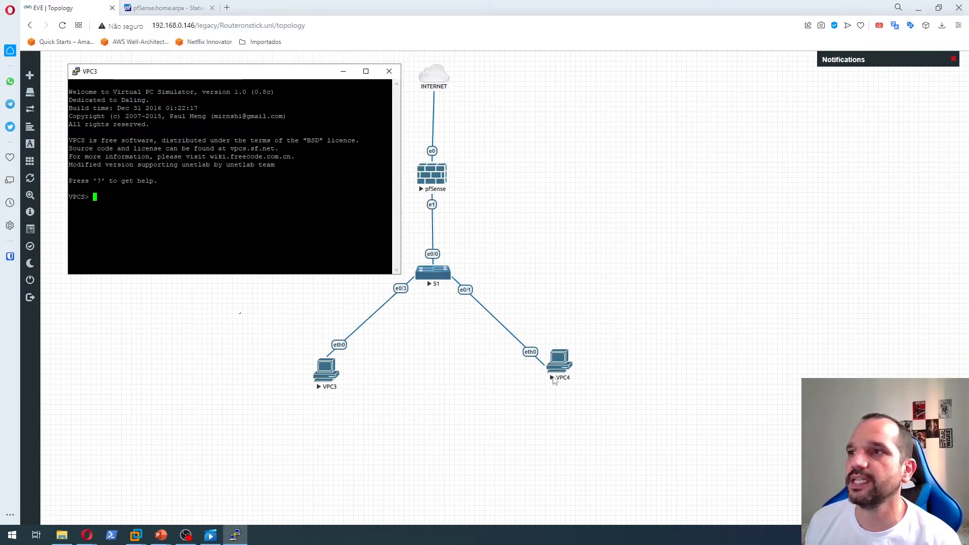
{"action": "left_click", "coordinate": [559, 367]}
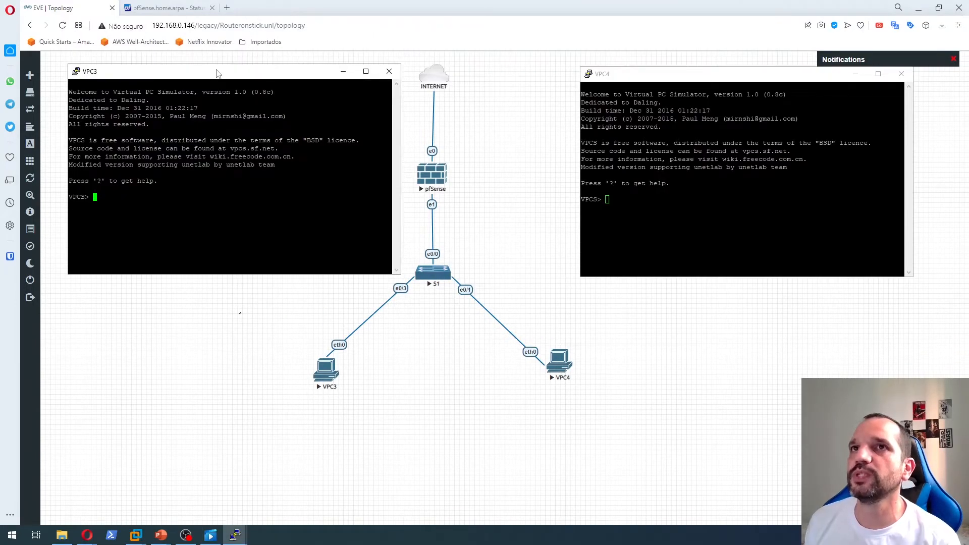
{"action": "left_click_drag", "start_coordinate": [217, 74], "coordinate": [261, 86]}
{"action": "left_click_drag", "start_coordinate": [617, 78], "coordinate": [623, 85]}
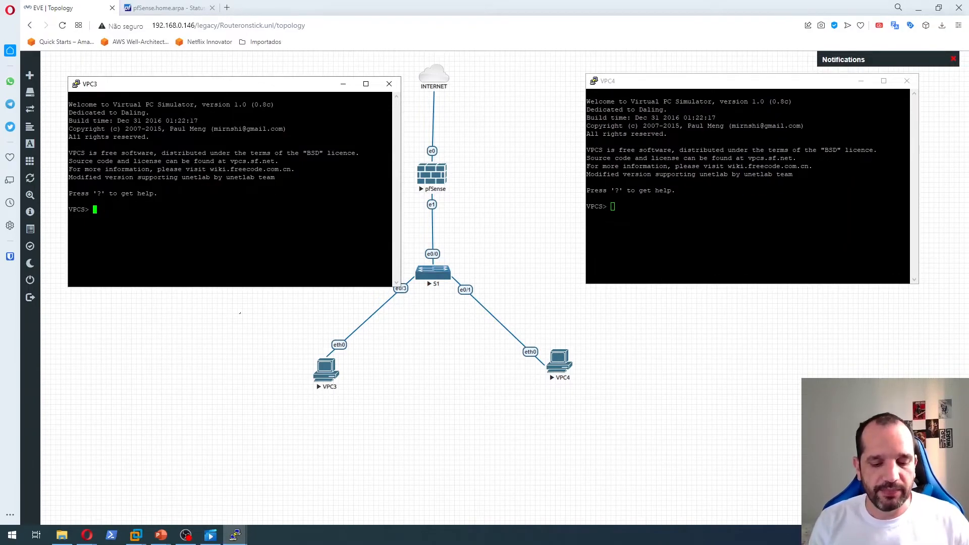
Step: Check the current IP settings of VPC3 and VPC4 with show ip
{"action": "type", "text": "show ip"}
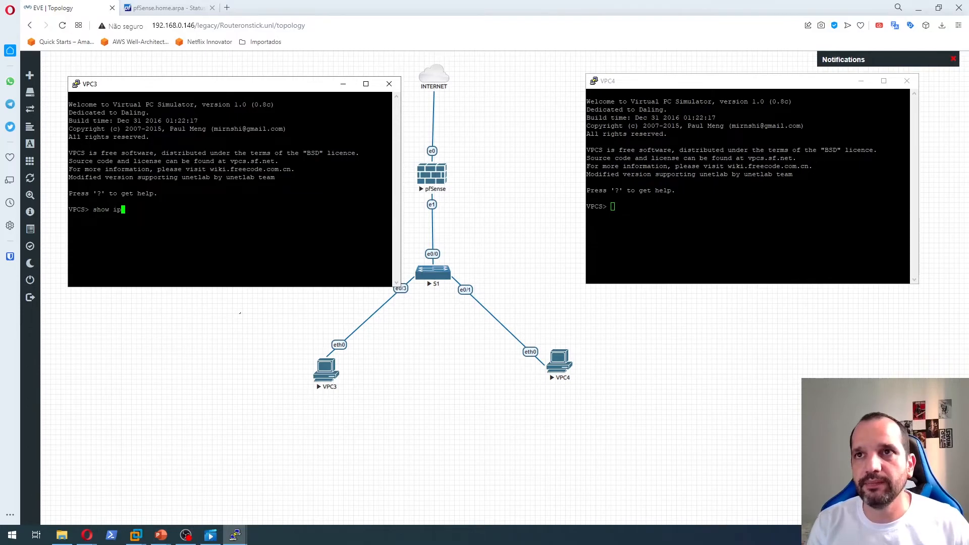
{"action": "key", "text": "Return"}
{"action": "left_click", "coordinate": [613, 207]}
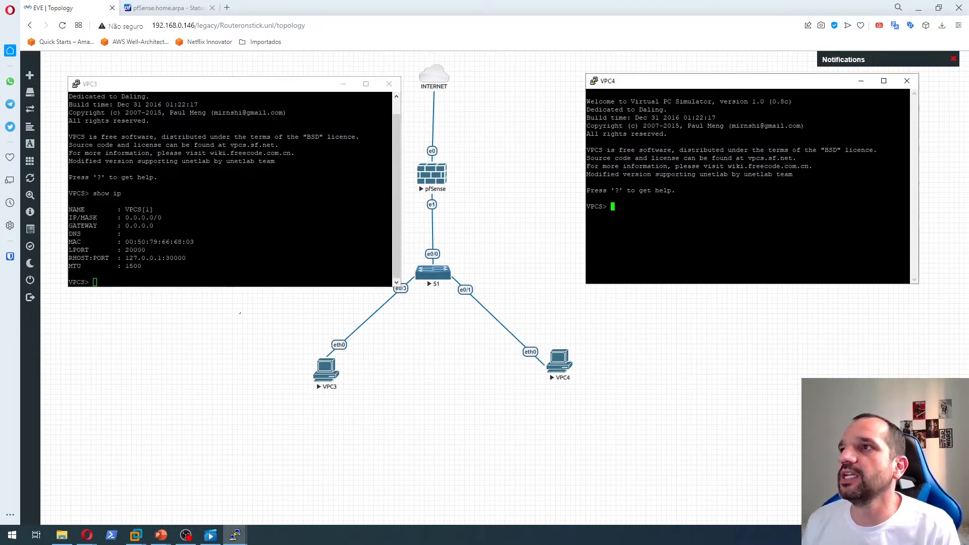
{"action": "type", "text": "show ip"}
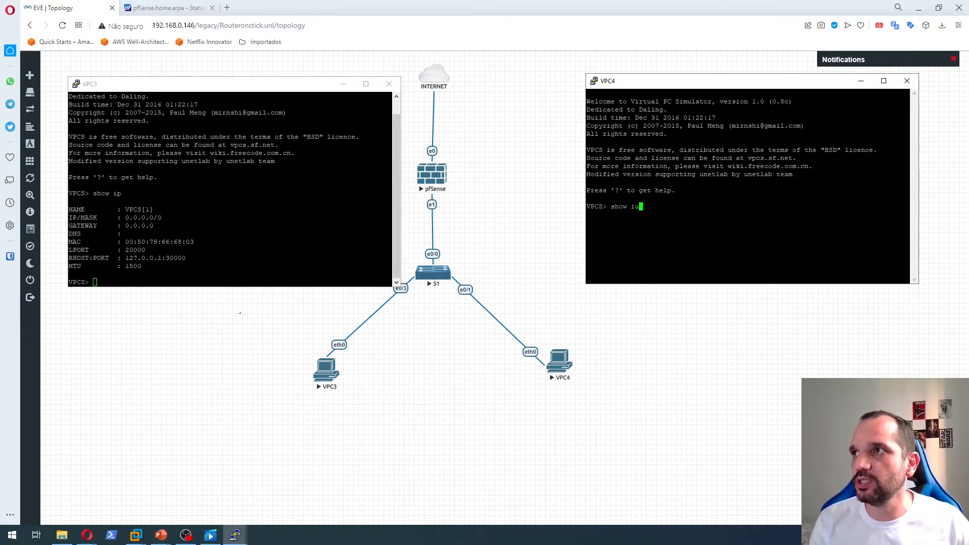
{"action": "key", "text": "Return"}
Step: Try to obtain an address by DHCP on VPC4 and VPC3 with ip dhcp
{"action": "type", "text": "ip dh"}
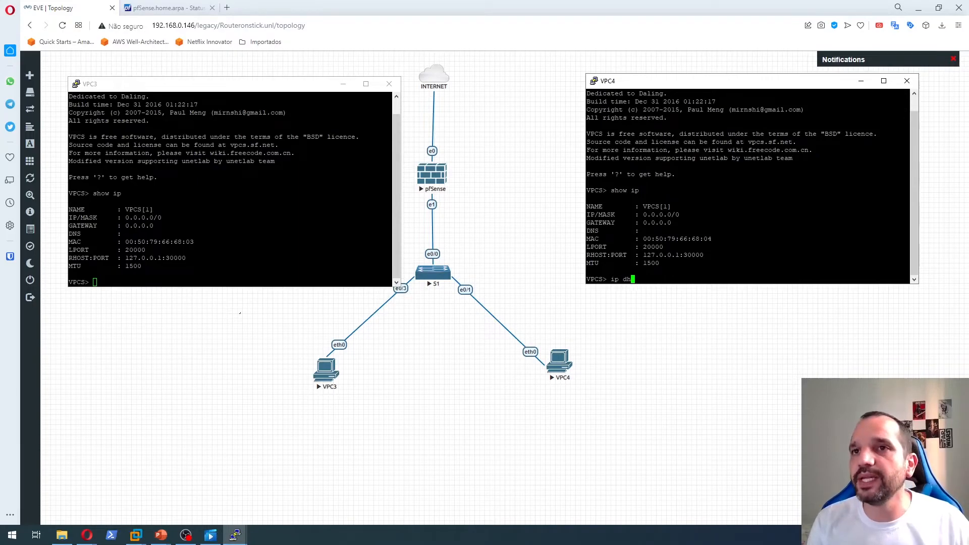
{"action": "type", "text": "cp"}
{"action": "key", "text": "Return"}
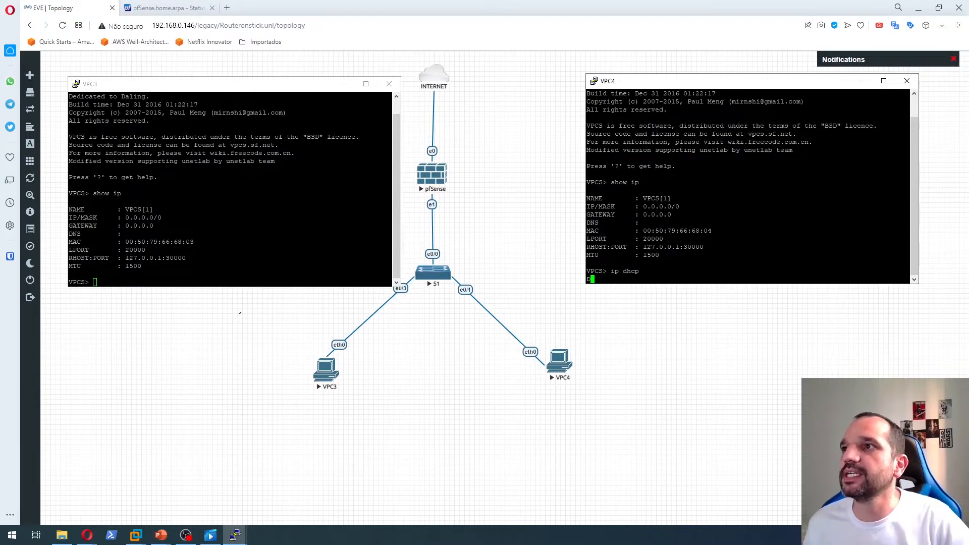
{"action": "left_click", "coordinate": [222, 242]}
{"action": "type", "text": "ip dhcp"}
{"action": "key", "text": "Return"}
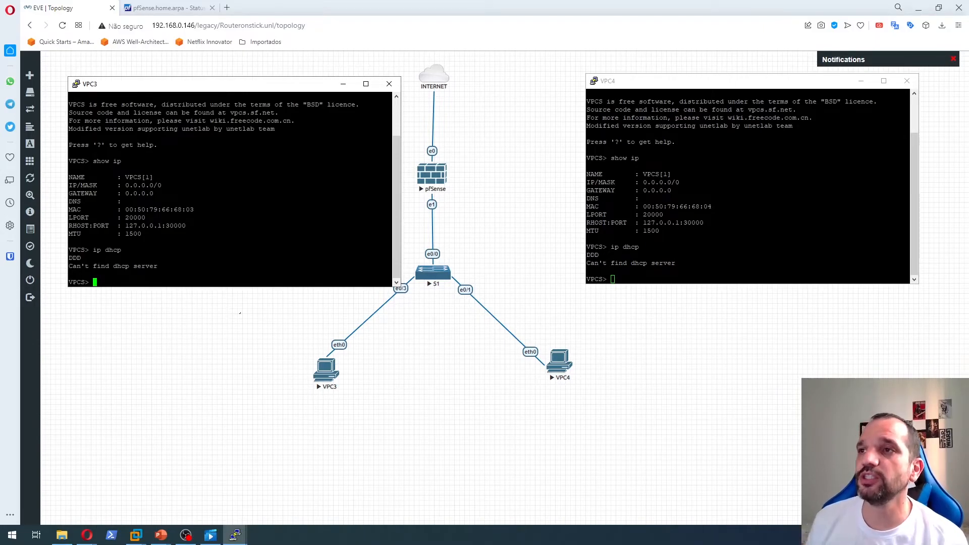
{"action": "left_click", "coordinate": [240, 337]}
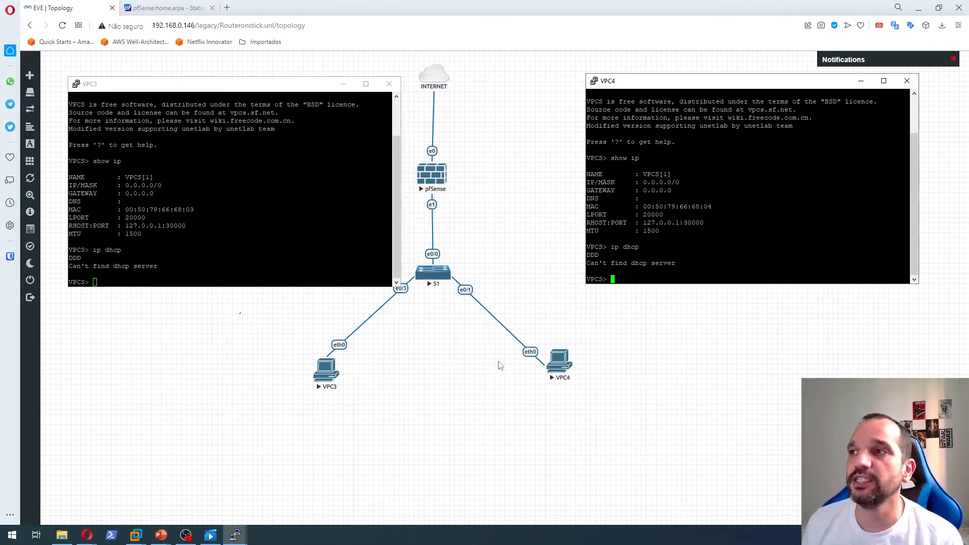
{"action": "left_click", "coordinate": [213, 357]}
Step: Switch to the pfSense web interface, open the interface assignments and examine the network ports available for LAN
{"action": "left_click", "coordinate": [166, 7]}
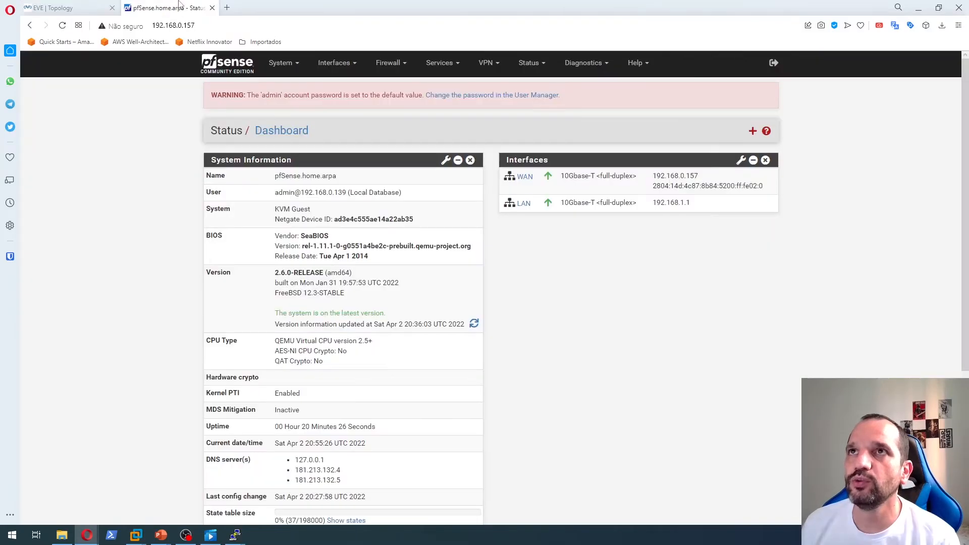
{"action": "left_click", "coordinate": [333, 67]}
{"action": "left_click", "coordinate": [341, 81]}
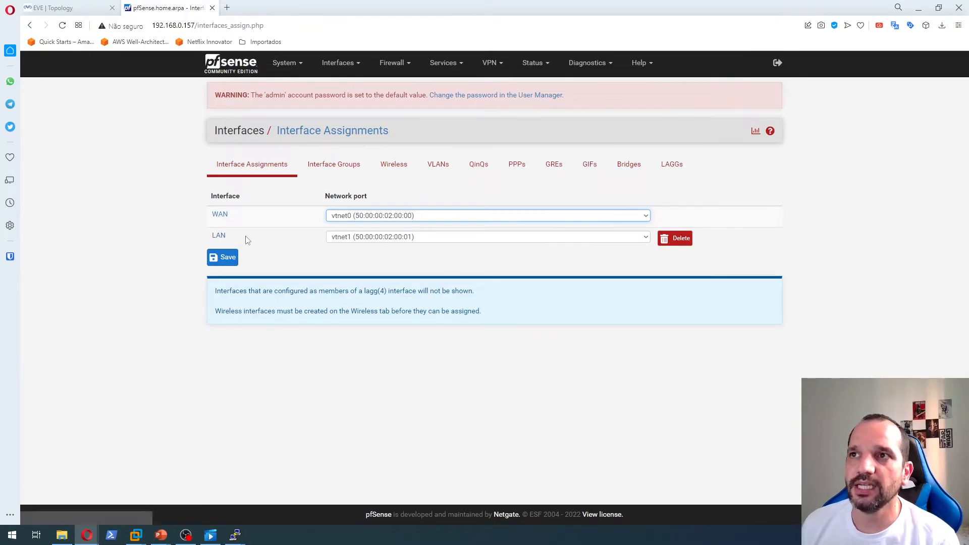
{"action": "left_click", "coordinate": [357, 238]}
{"action": "left_click", "coordinate": [357, 240]}
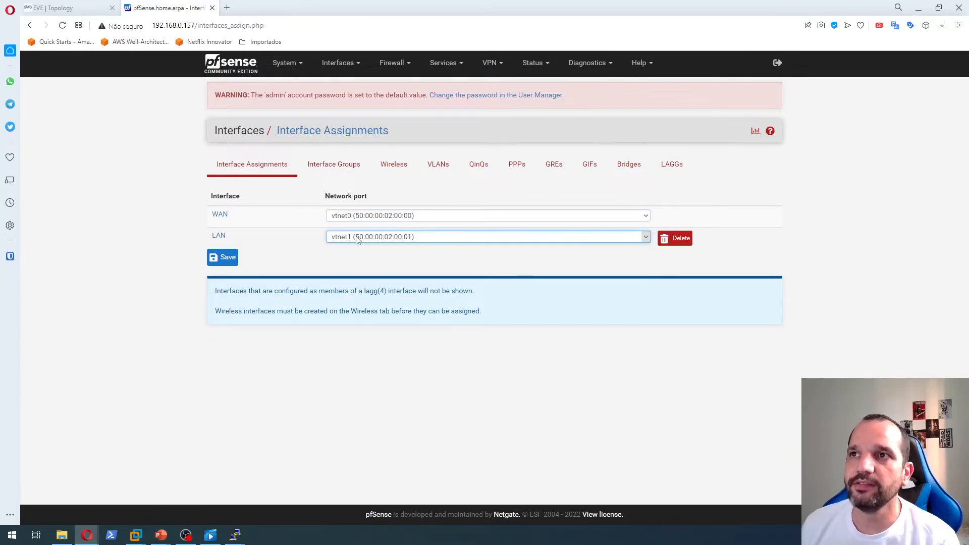
{"action": "left_click", "coordinate": [356, 237]}
{"action": "left_click", "coordinate": [208, 238]}
{"action": "left_click", "coordinate": [400, 239]}
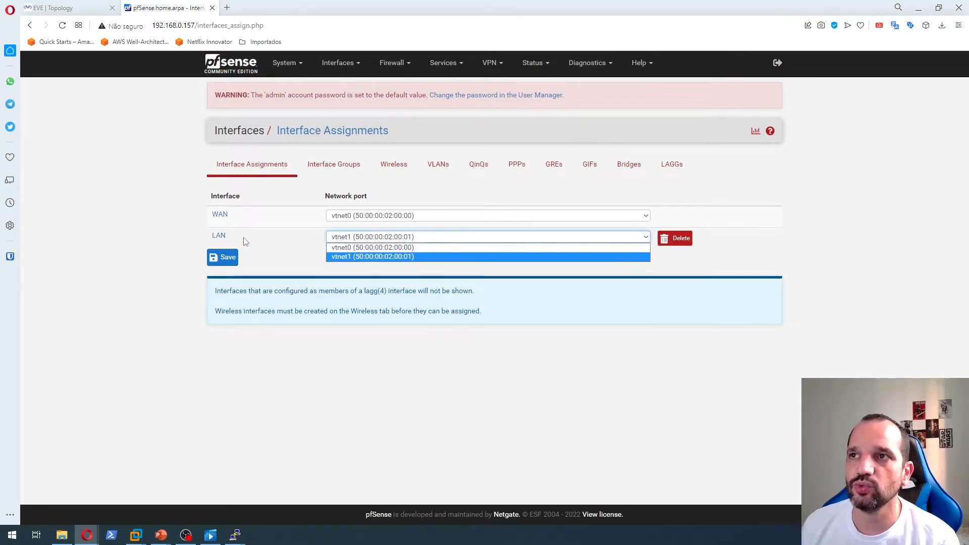
{"action": "left_click", "coordinate": [245, 242]}
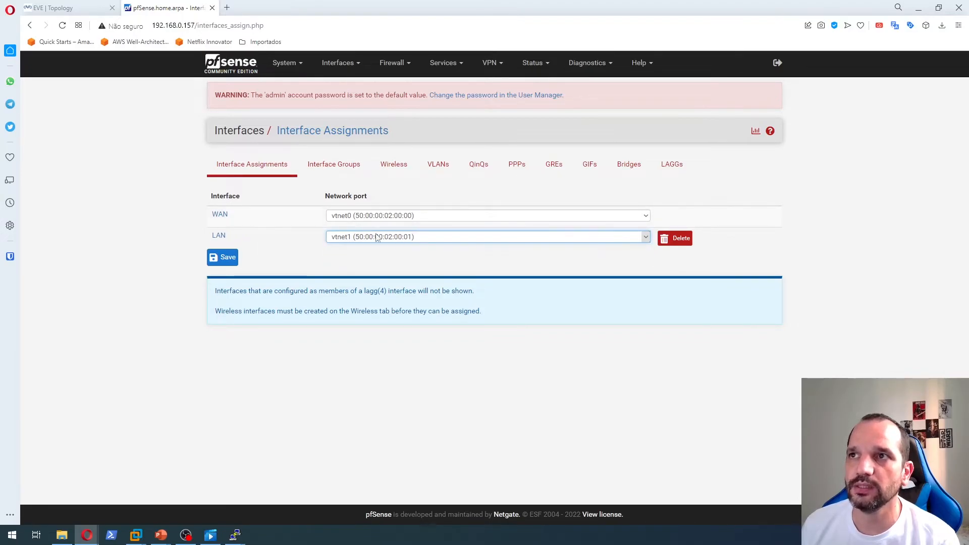
{"action": "left_click", "coordinate": [363, 238]}
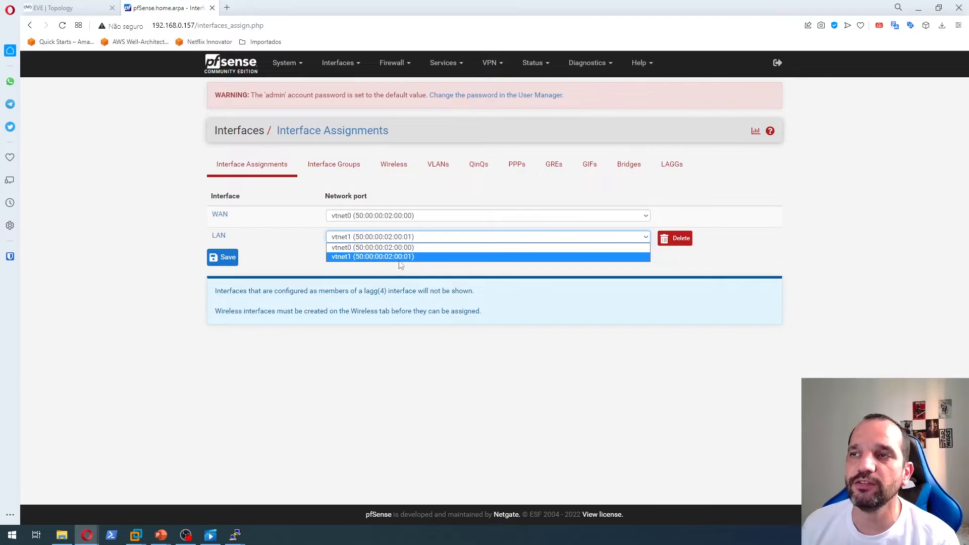
Step: Create a VLAN with tag 10 on parent interface vtnet1 (lan) and save it
{"action": "left_click", "coordinate": [438, 165]}
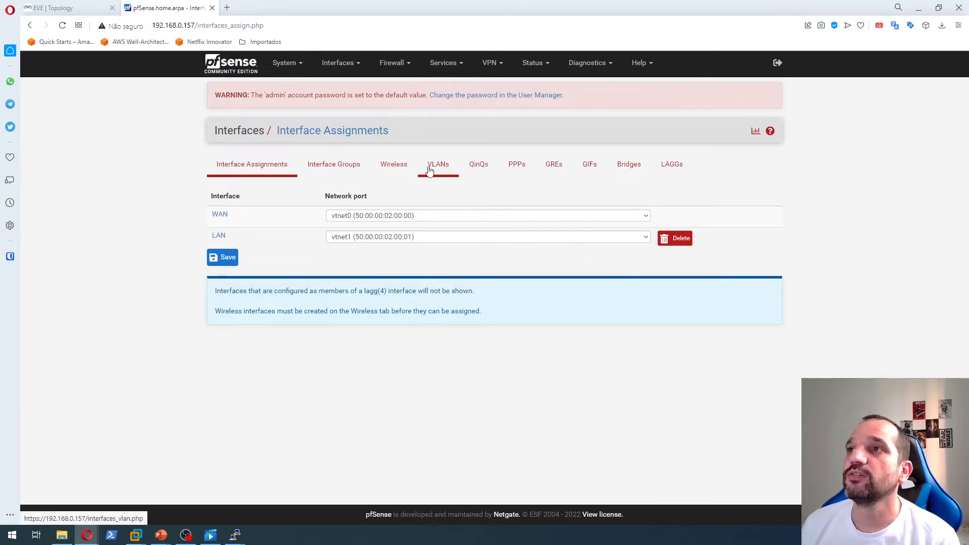
{"action": "left_click", "coordinate": [758, 233]}
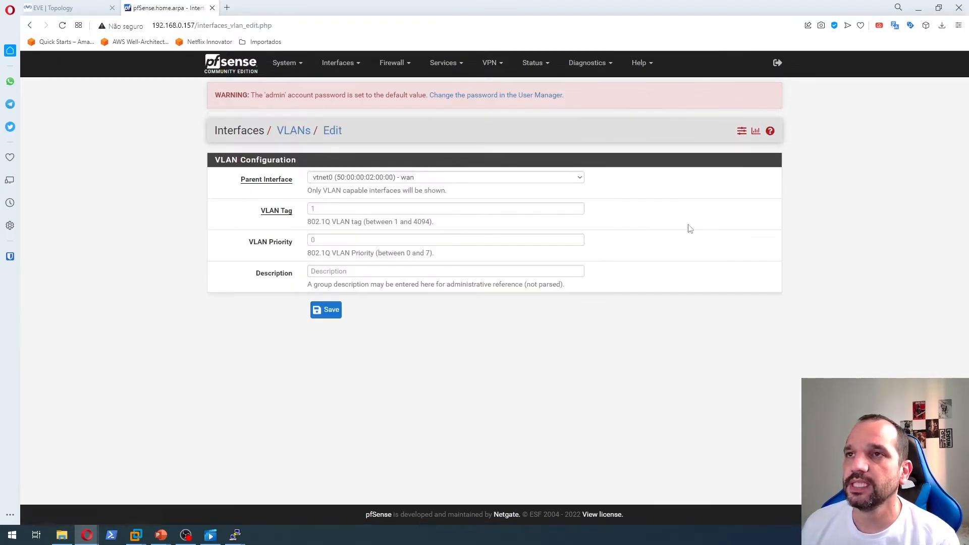
{"action": "left_click", "coordinate": [353, 180]}
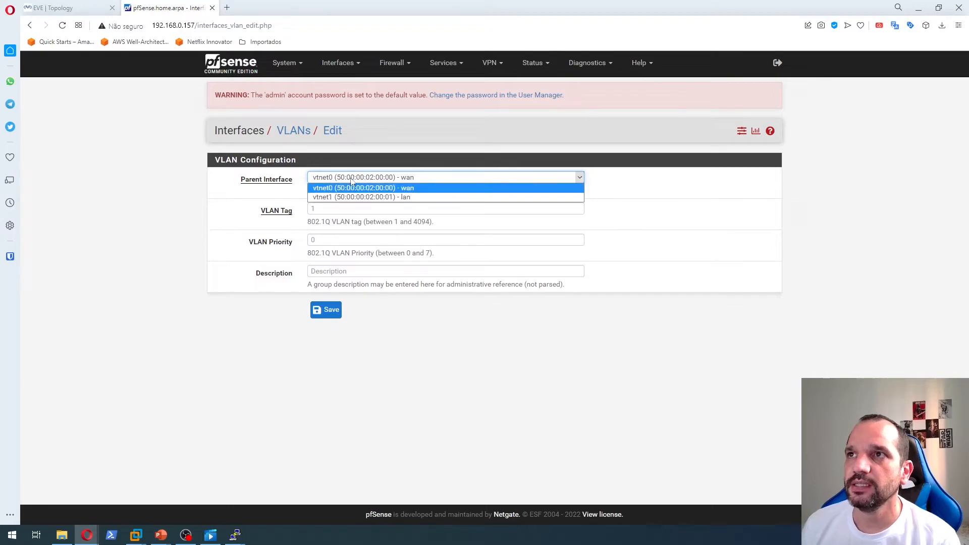
{"action": "left_click", "coordinate": [333, 198]}
{"action": "left_click", "coordinate": [390, 209]}
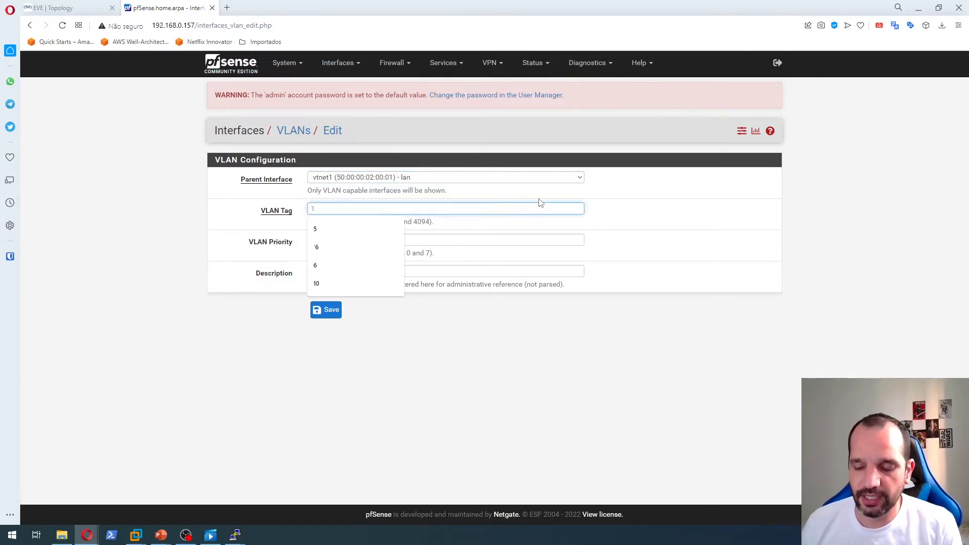
{"action": "type", "text": "10"}
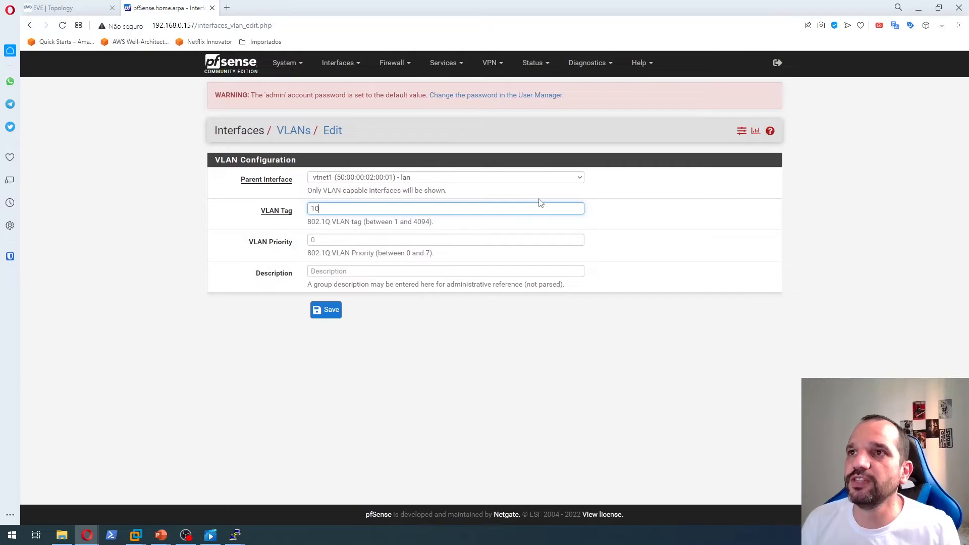
{"action": "left_click", "coordinate": [326, 311]}
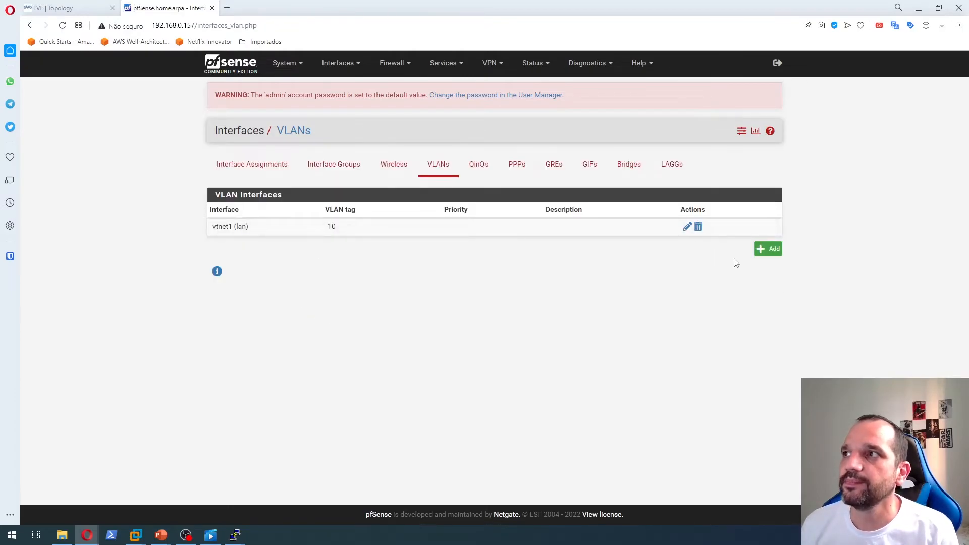
Step: Add a second VLAN with tag 20 on parent interface vtnet1 (lan) and save it
{"action": "left_click", "coordinate": [766, 249]}
{"action": "left_click", "coordinate": [346, 208]}
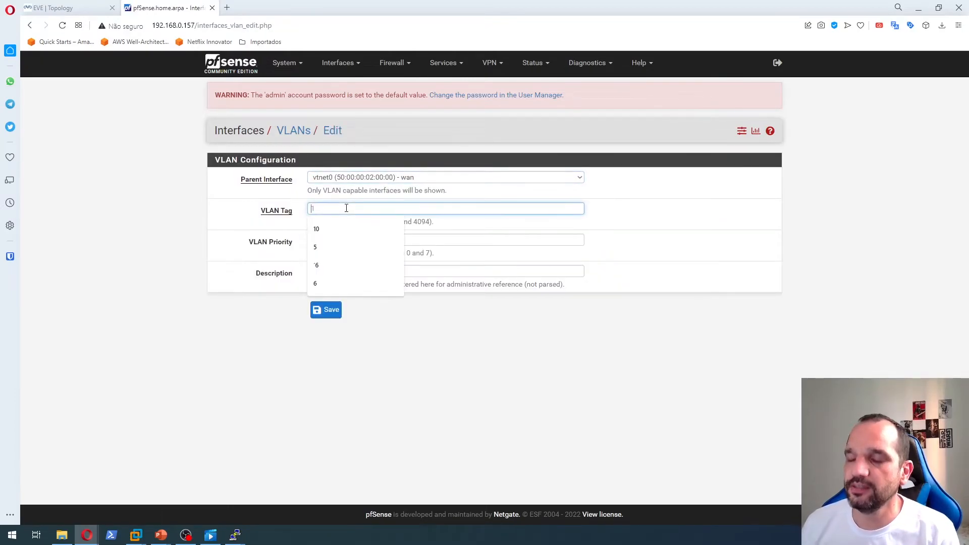
{"action": "type", "text": "20"}
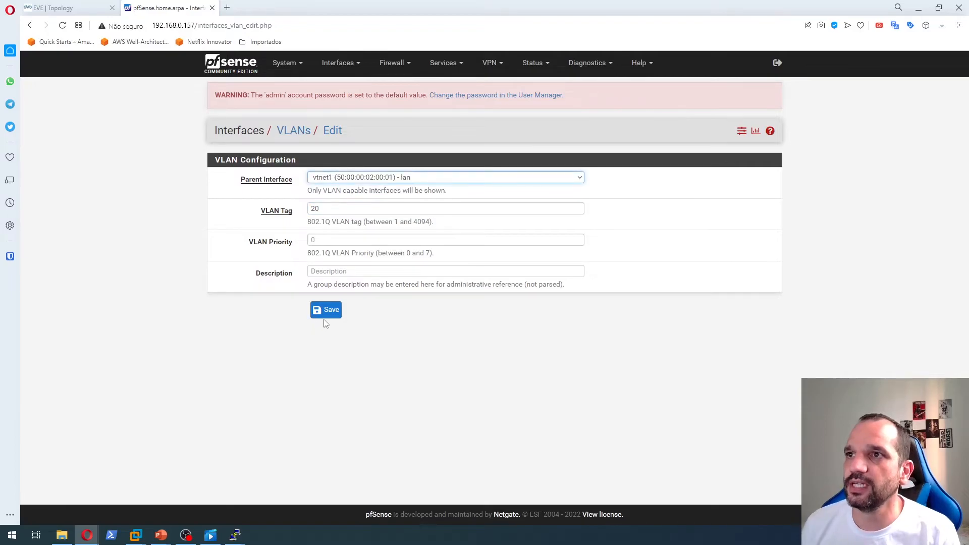
{"action": "left_click", "coordinate": [325, 313]}
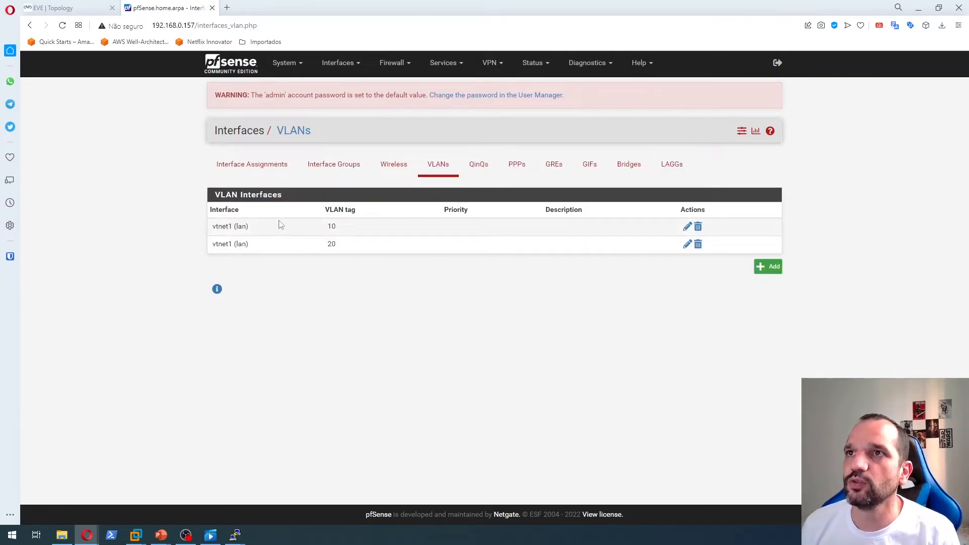
Step: In the interface assignments, select VLAN 10 on vtnet1 for LAN and add VLAN 20 on vtnet1 as a new interface
{"action": "left_click", "coordinate": [264, 166]}
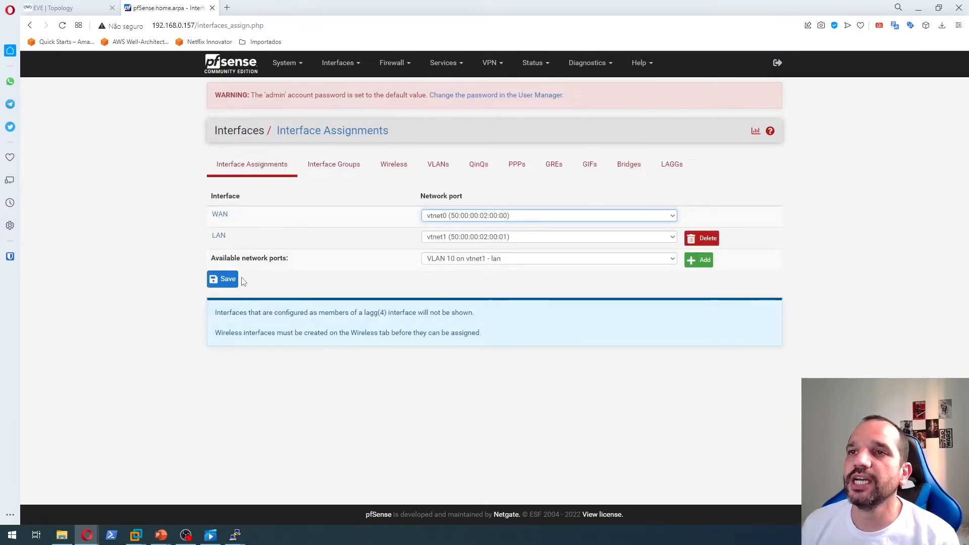
{"action": "left_click", "coordinate": [456, 259]}
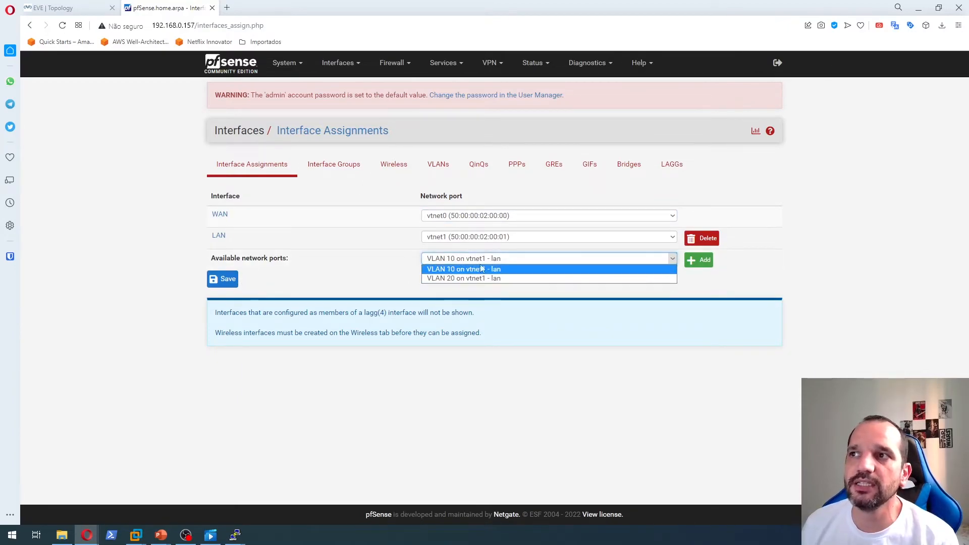
{"action": "left_click", "coordinate": [331, 274]}
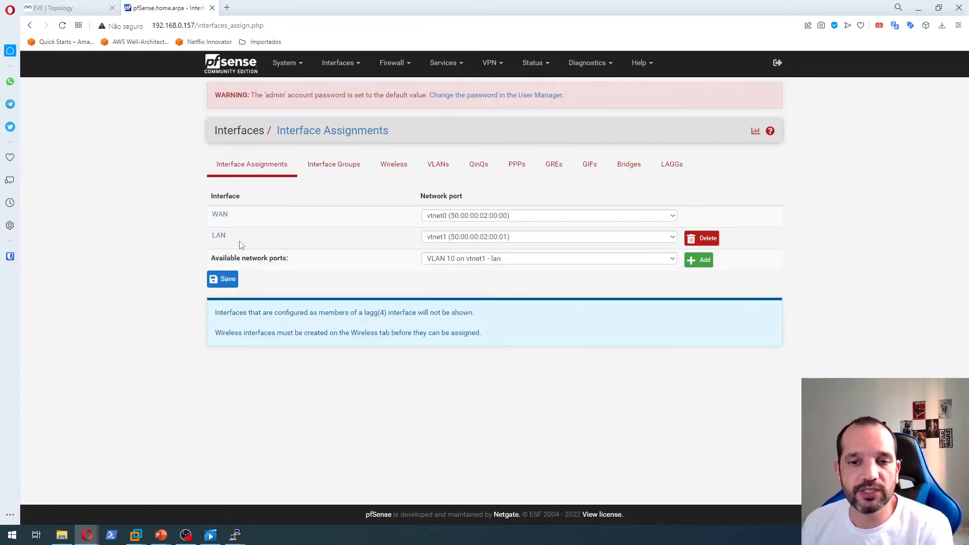
{"action": "left_click", "coordinate": [445, 238]}
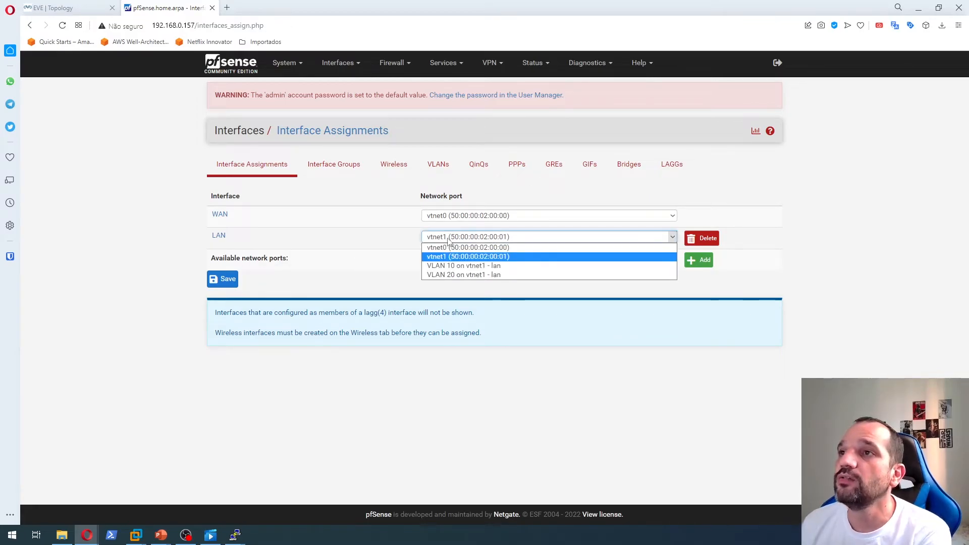
{"action": "left_click", "coordinate": [457, 265]}
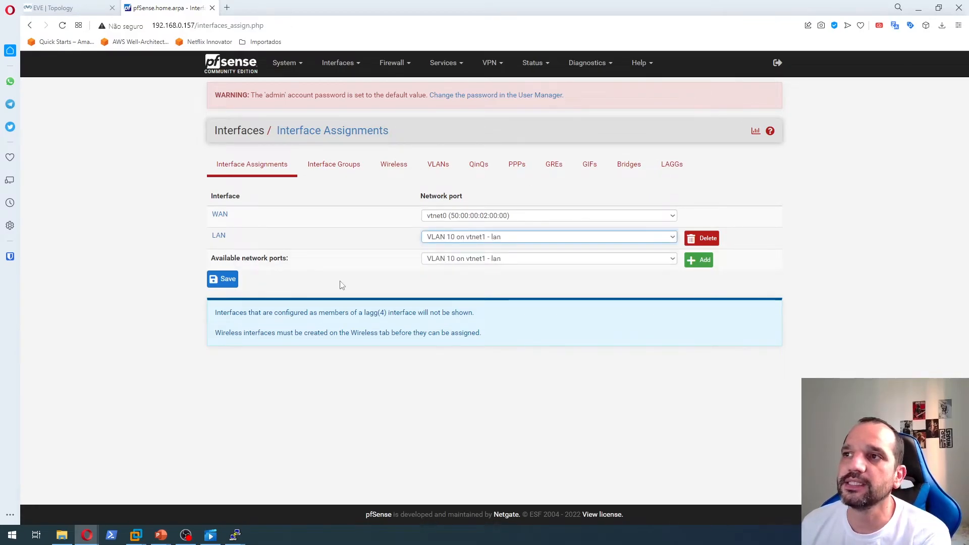
{"action": "left_click", "coordinate": [475, 260]}
{"action": "left_click", "coordinate": [452, 277]}
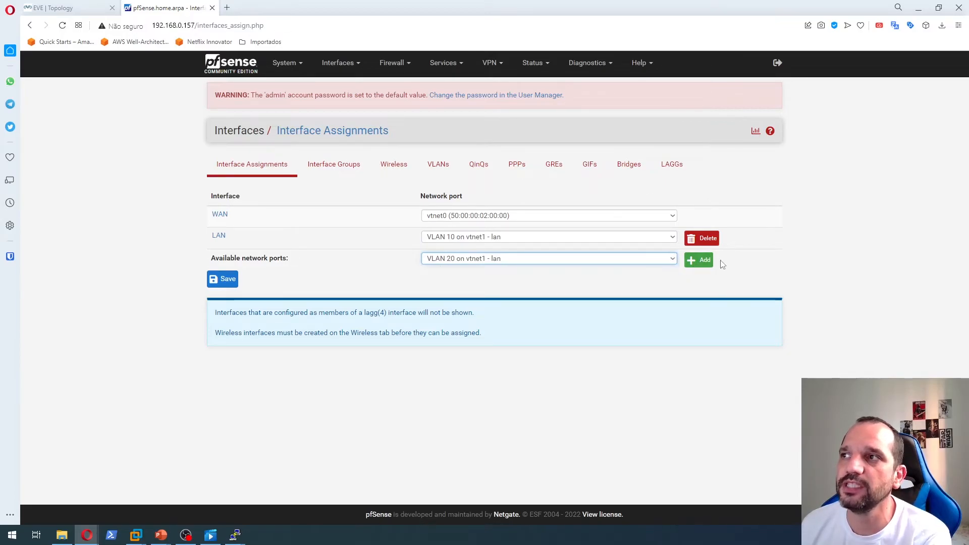
{"action": "left_click", "coordinate": [699, 259]}
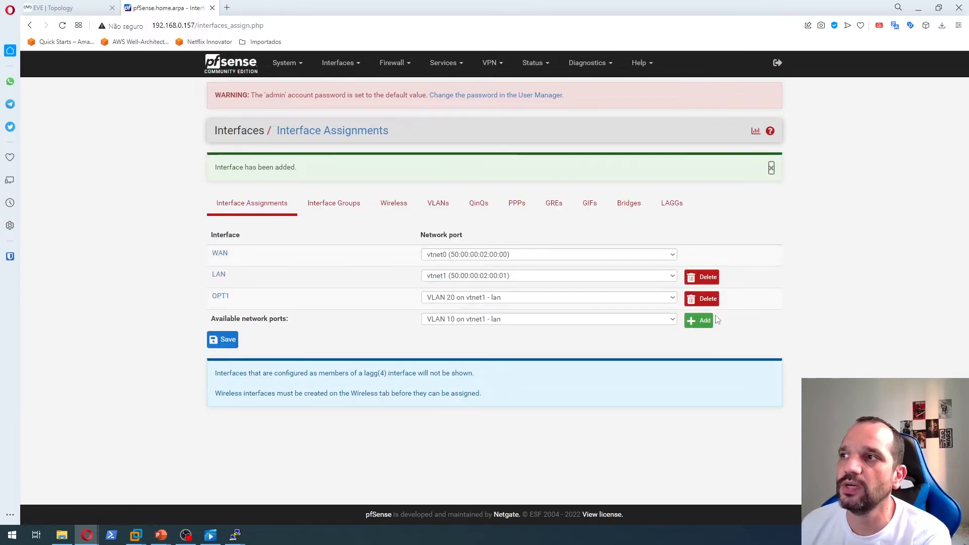
Step: Set the LAN network port to VLAN 10 on vtnet1 again and save the interface assignments
{"action": "left_click", "coordinate": [470, 277]}
{"action": "left_click", "coordinate": [449, 305]}
{"action": "left_click", "coordinate": [222, 339]}
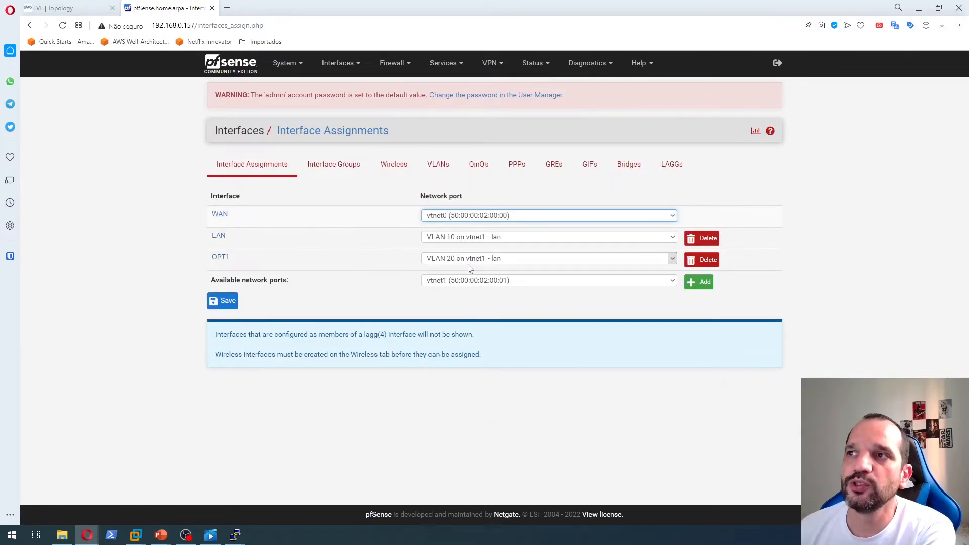
Step: Examine which network ports are still available for assignment
{"action": "left_click", "coordinate": [468, 281]}
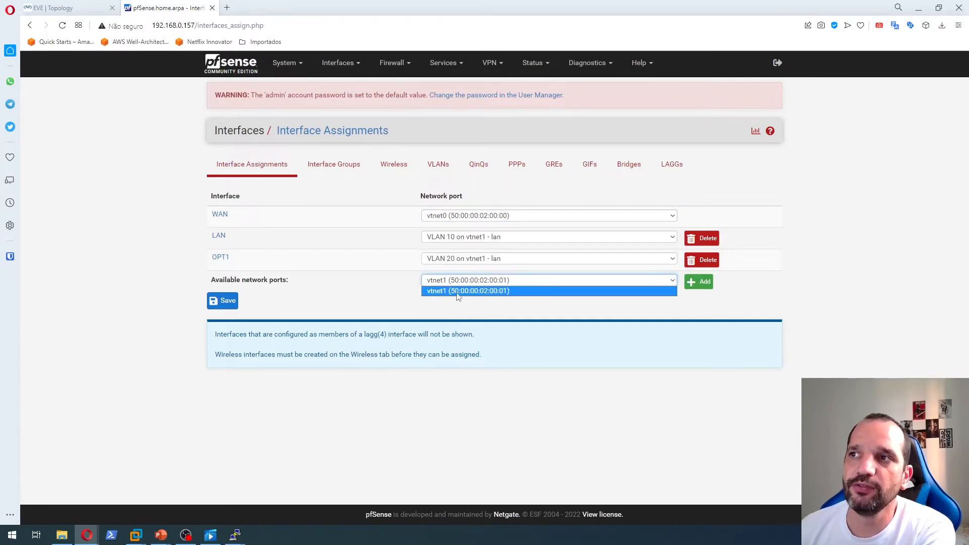
{"action": "left_click", "coordinate": [470, 292]}
{"action": "left_click", "coordinate": [465, 282]}
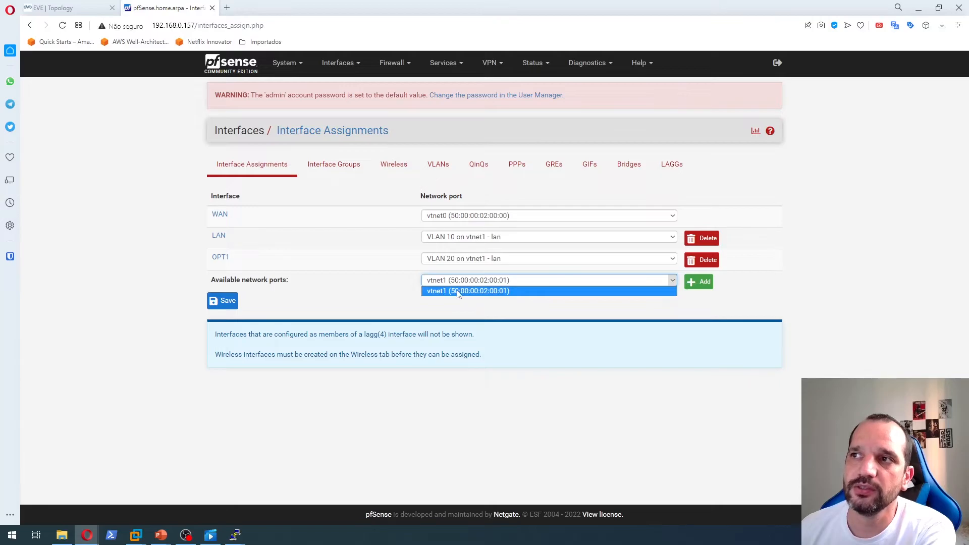
{"action": "left_click", "coordinate": [458, 293]}
{"action": "left_click", "coordinate": [461, 283]}
{"action": "left_click", "coordinate": [456, 292]}
{"action": "left_click", "coordinate": [454, 282]}
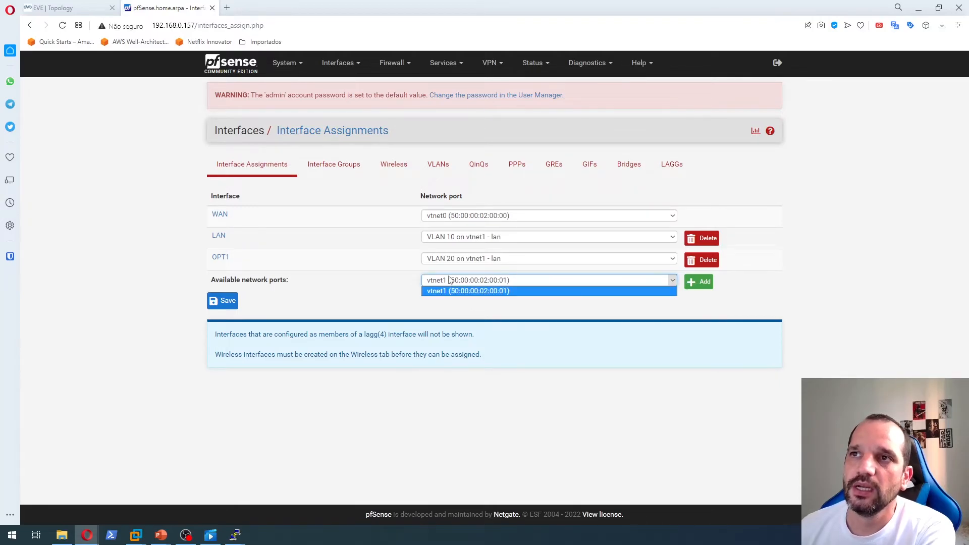
{"action": "left_click", "coordinate": [450, 281]}
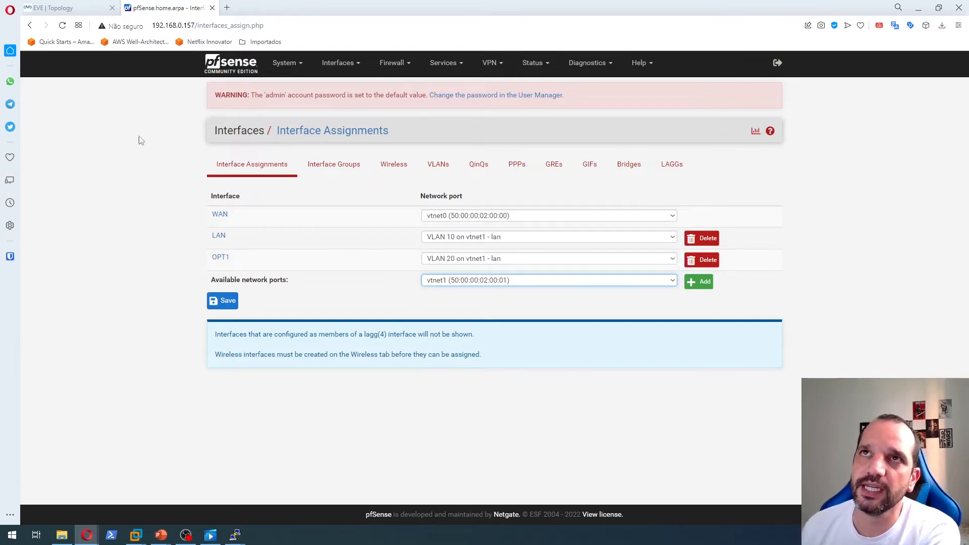
Step: Return to the EVE topology and request an address by DHCP on VPC3 with ip dhcp
{"action": "left_click", "coordinate": [64, 7]}
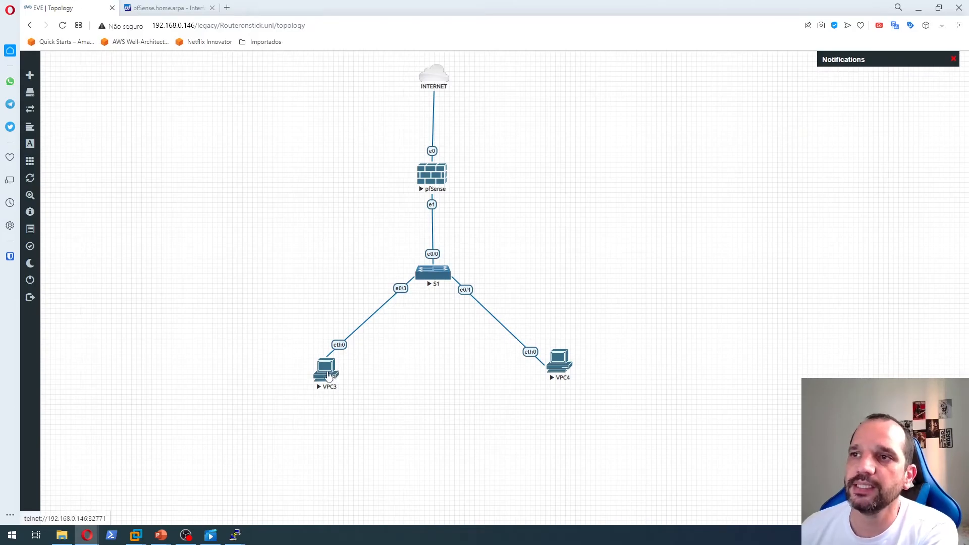
{"action": "mouse_move", "coordinate": [236, 535]}
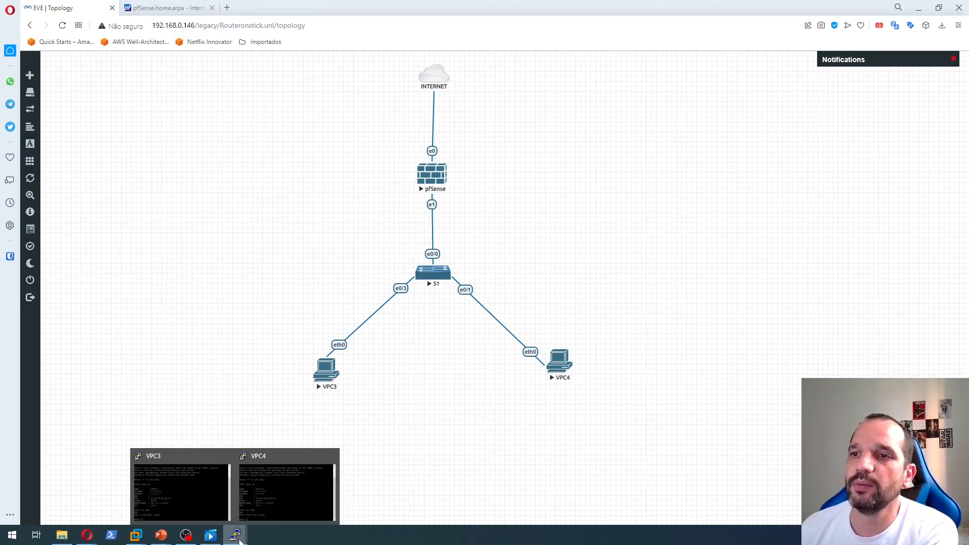
{"action": "left_click", "coordinate": [185, 483]}
{"action": "key", "text": "Up"}
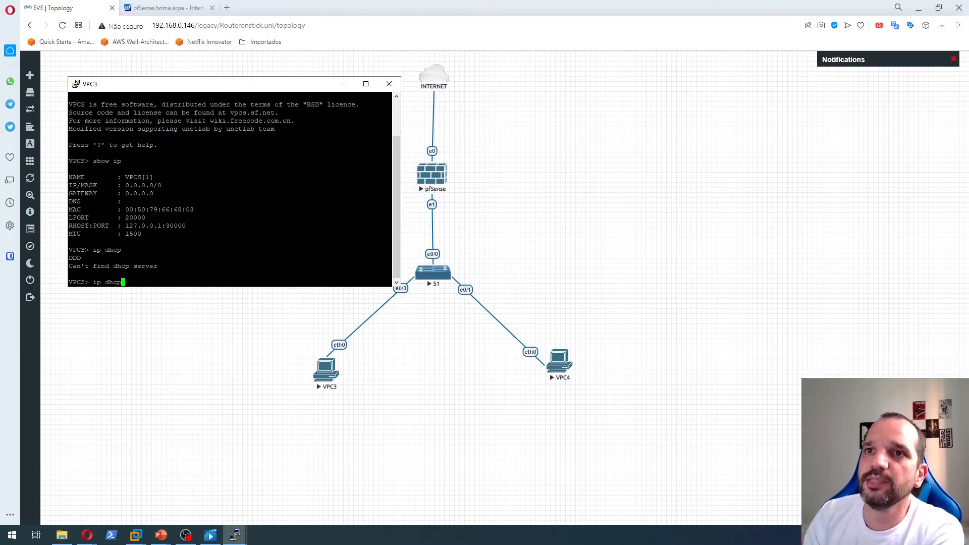
{"action": "key", "text": "Return"}
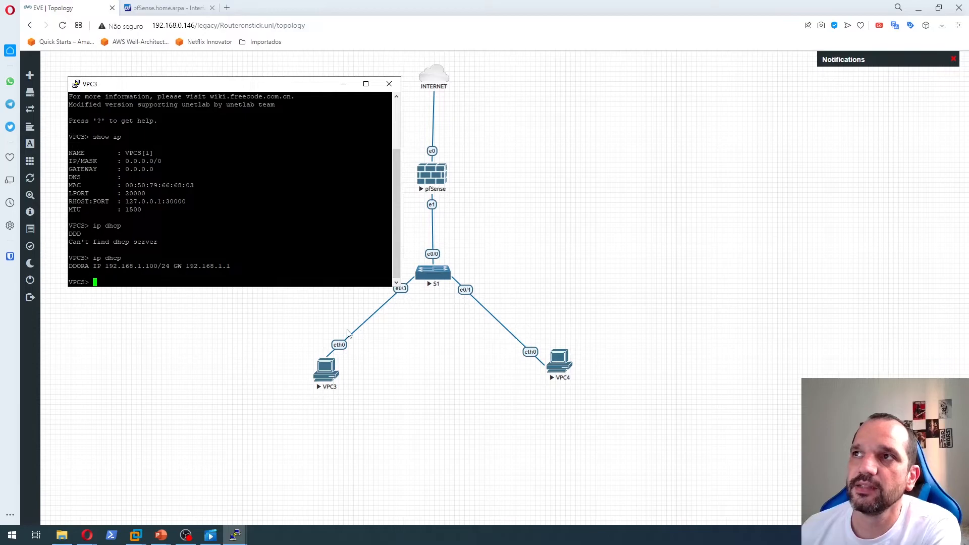
Step: Bring up the VPC4 console and try to obtain an address with ip dhcp
{"action": "left_click", "coordinate": [559, 367]}
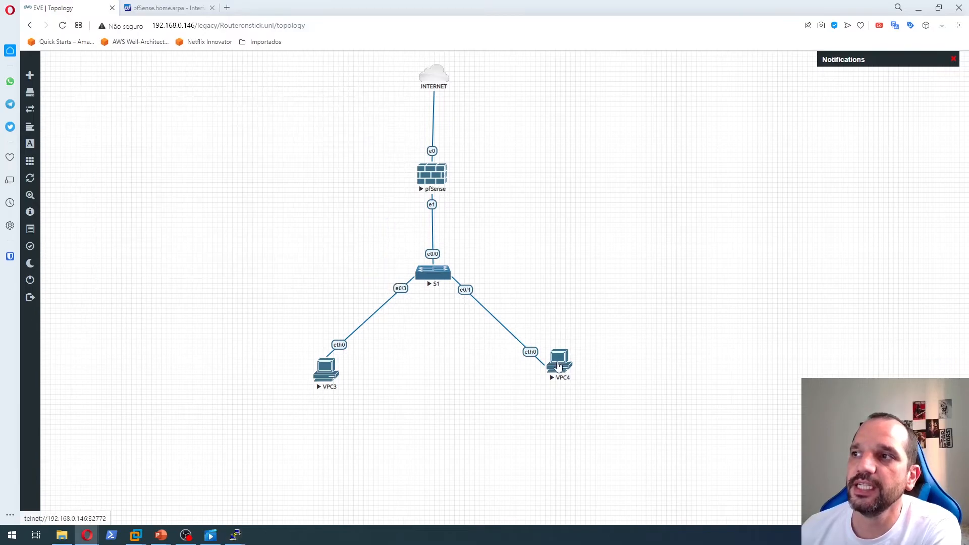
{"action": "mouse_move", "coordinate": [235, 535]}
{"action": "left_click", "coordinate": [281, 489]}
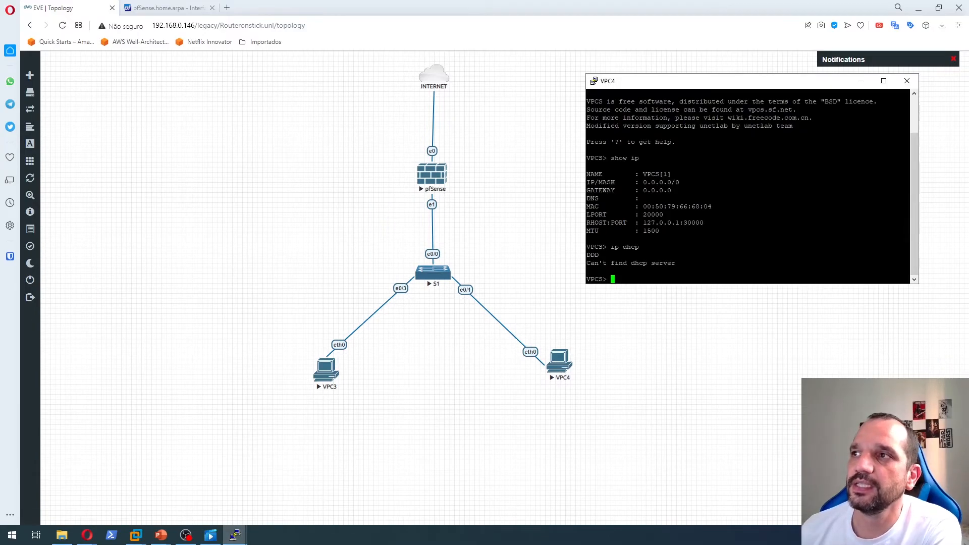
{"action": "key", "text": "Up"}
{"action": "key", "text": "Return"}
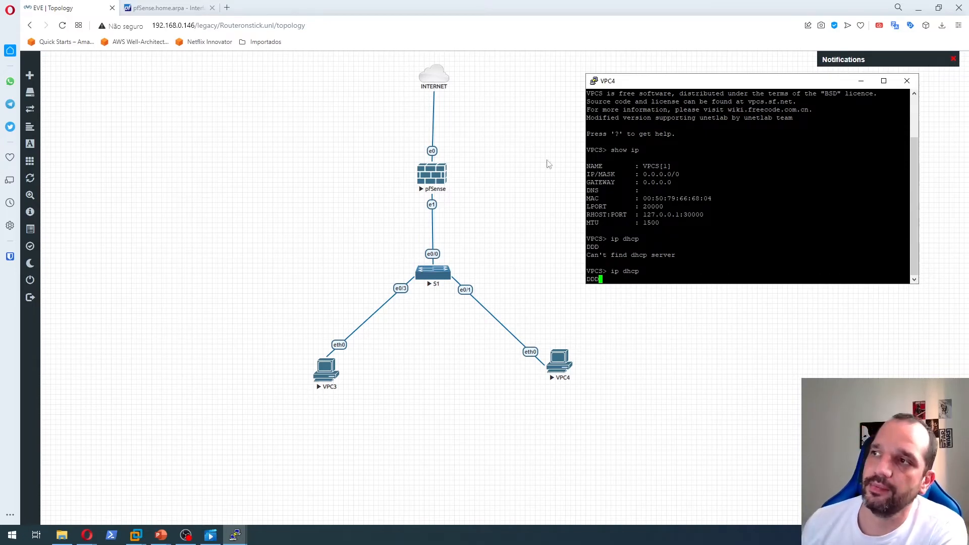
Step: Switch to the pfSense web interface, enable the OPT1 interface and set its IPv4 configuration type to Static IPv4
{"action": "left_click", "coordinate": [162, 7]}
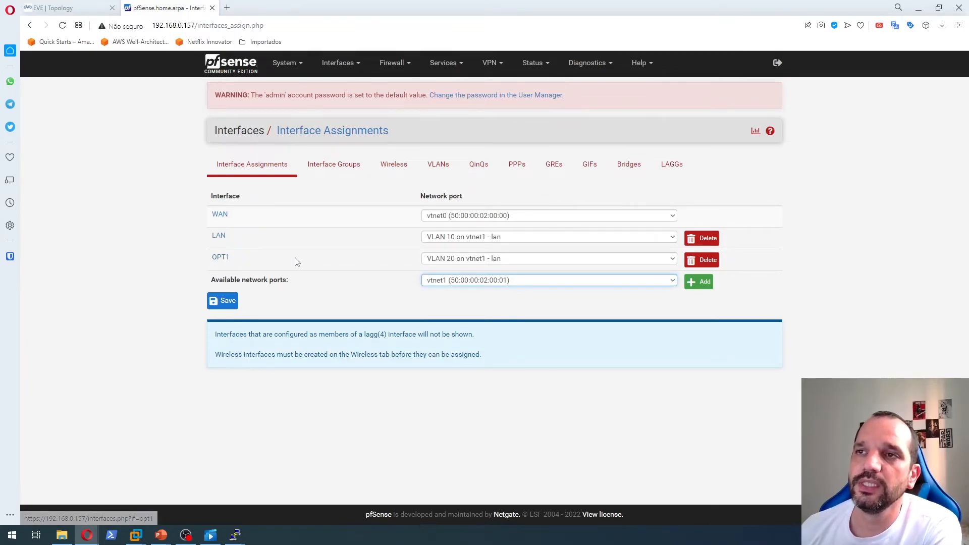
{"action": "left_click", "coordinate": [222, 258]}
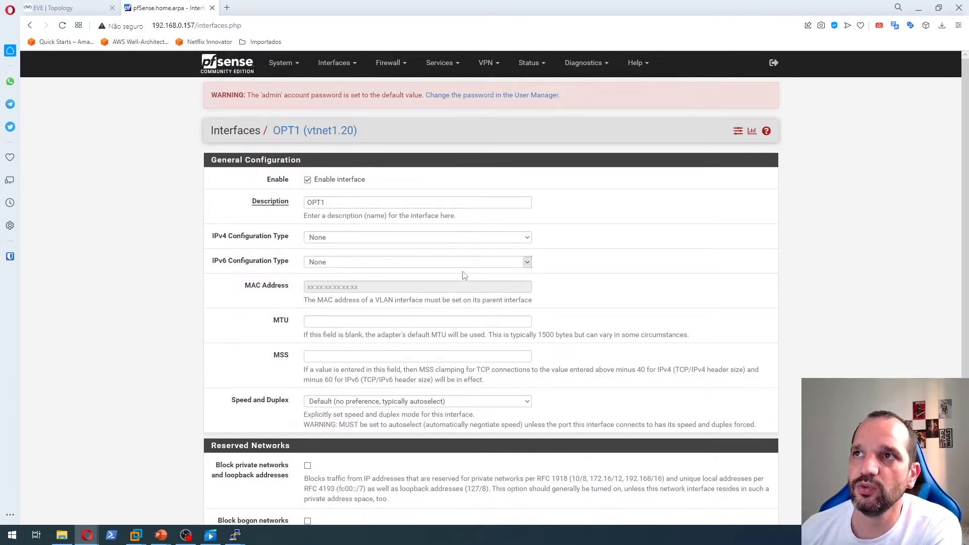
{"action": "left_click", "coordinate": [352, 238]}
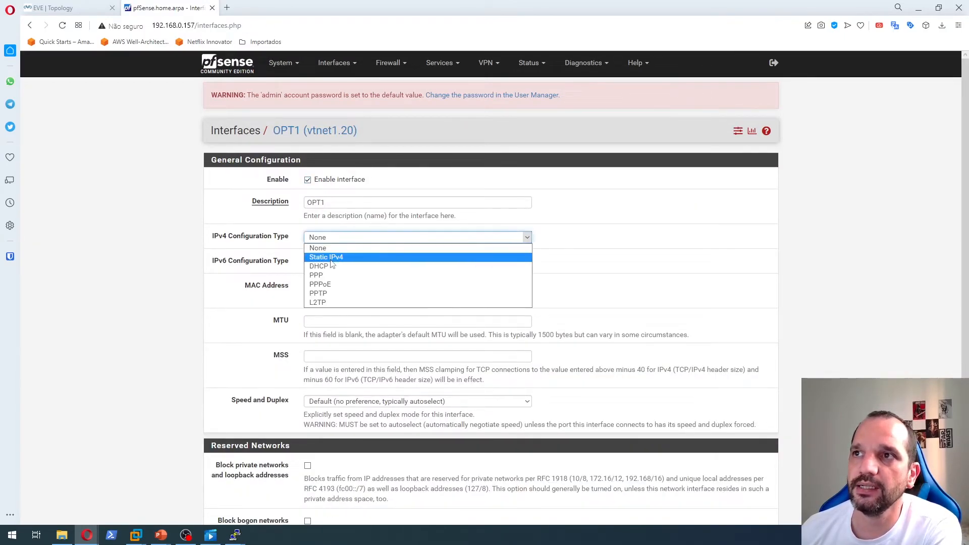
{"action": "left_click", "coordinate": [323, 256]}
Step: Give OPT1 the static IPv4 address 172.16.1.1/24, save the interface and apply the changes
{"action": "scroll", "coordinate": [328, 283], "scroll_direction": "down", "scroll_amount": 3}
{"action": "left_click", "coordinate": [332, 316]}
{"action": "left_click", "coordinate": [392, 335]}
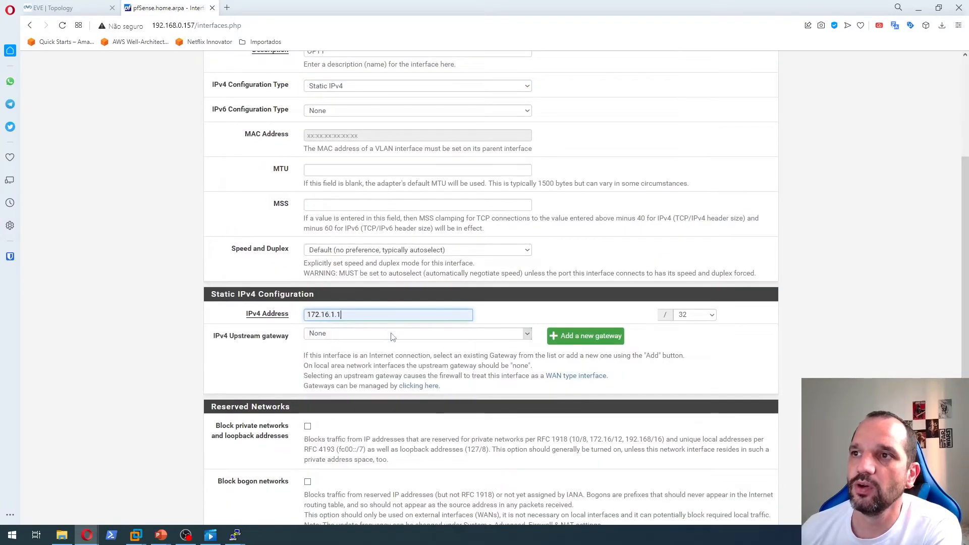
{"action": "left_click", "coordinate": [687, 315]}
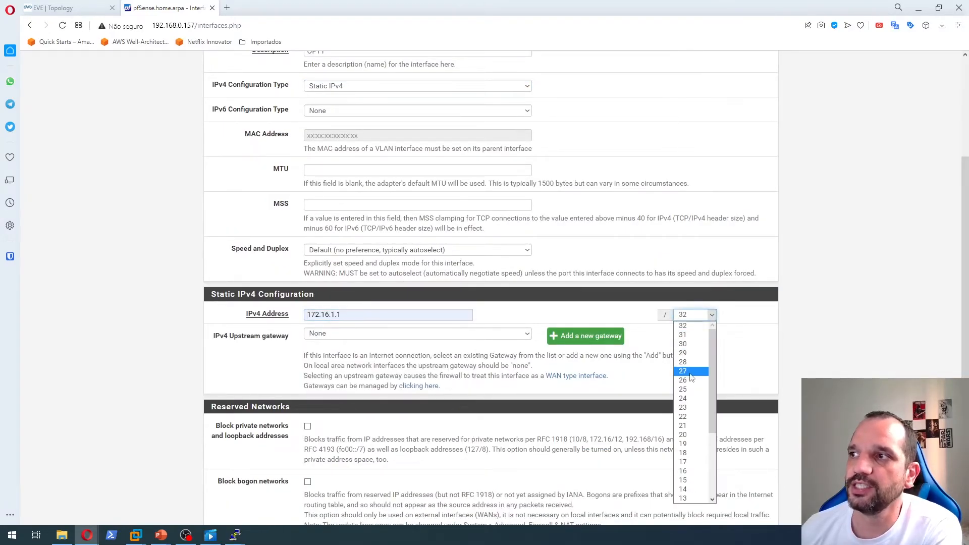
{"action": "left_click", "coordinate": [683, 399]}
{"action": "scroll", "coordinate": [625, 396], "scroll_direction": "down", "scroll_amount": 2}
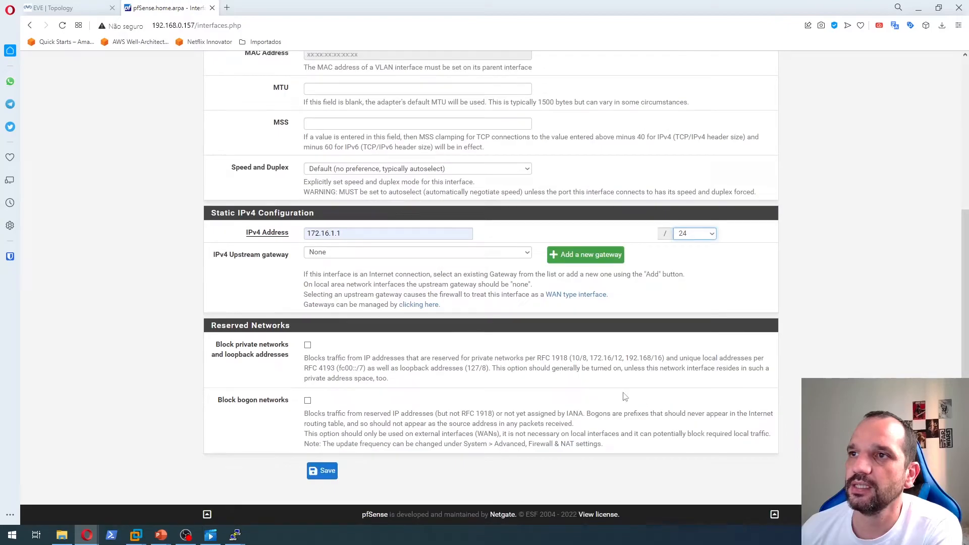
{"action": "left_click", "coordinate": [323, 470]}
{"action": "left_click", "coordinate": [746, 181]}
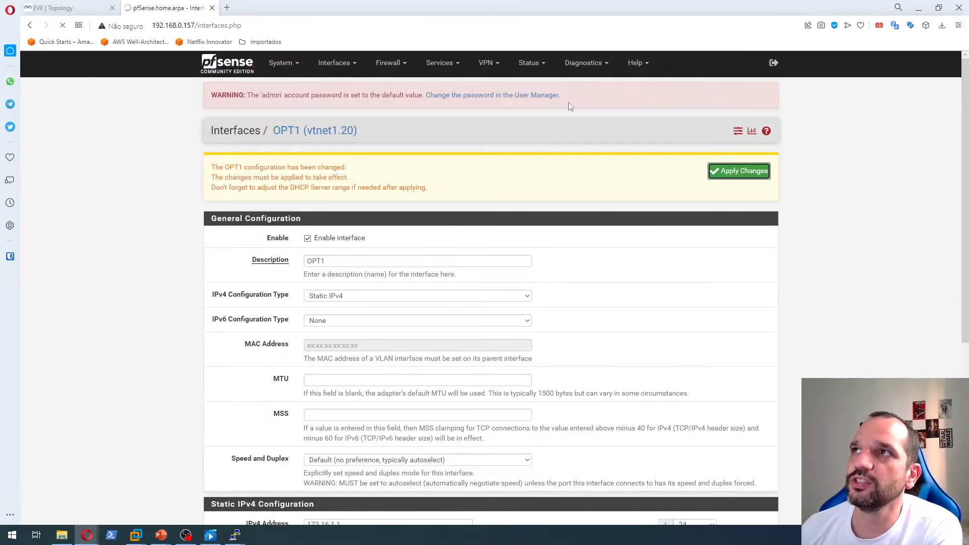
Step: Enable the DHCP server on the OPT1 interface with the address range 172.16.1.10 to 172.16.1.20
{"action": "left_click", "coordinate": [441, 63]}
{"action": "left_click", "coordinate": [461, 132]}
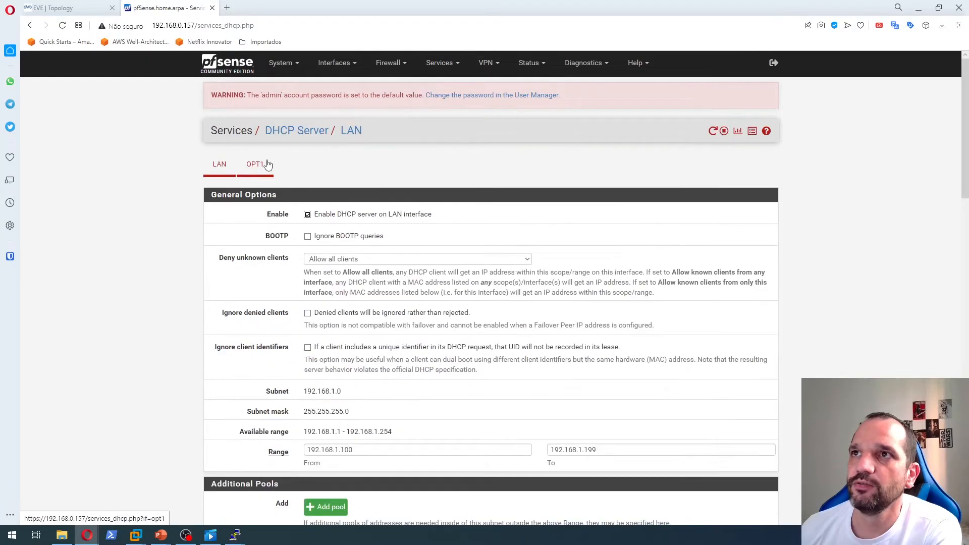
{"action": "left_click", "coordinate": [255, 165]}
{"action": "left_click", "coordinate": [308, 215]}
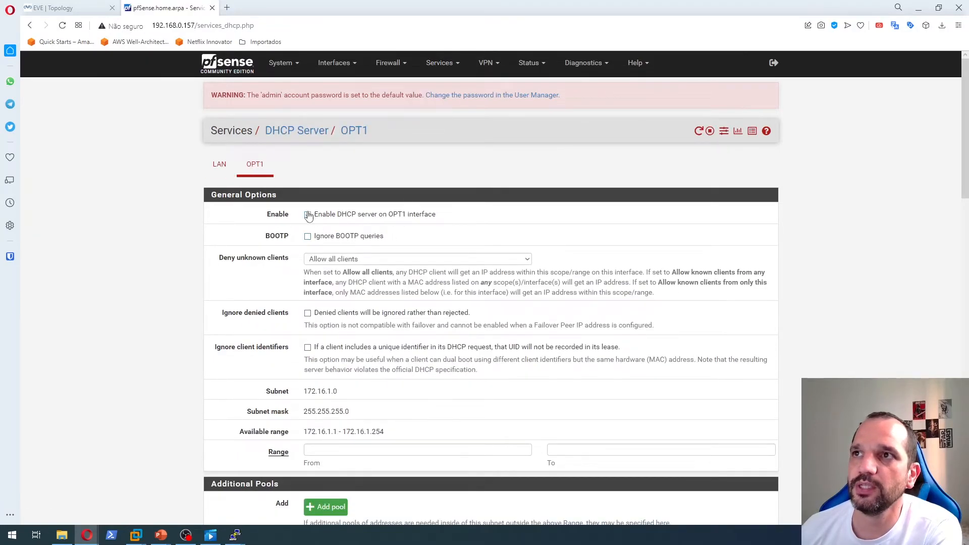
{"action": "left_click", "coordinate": [317, 452]}
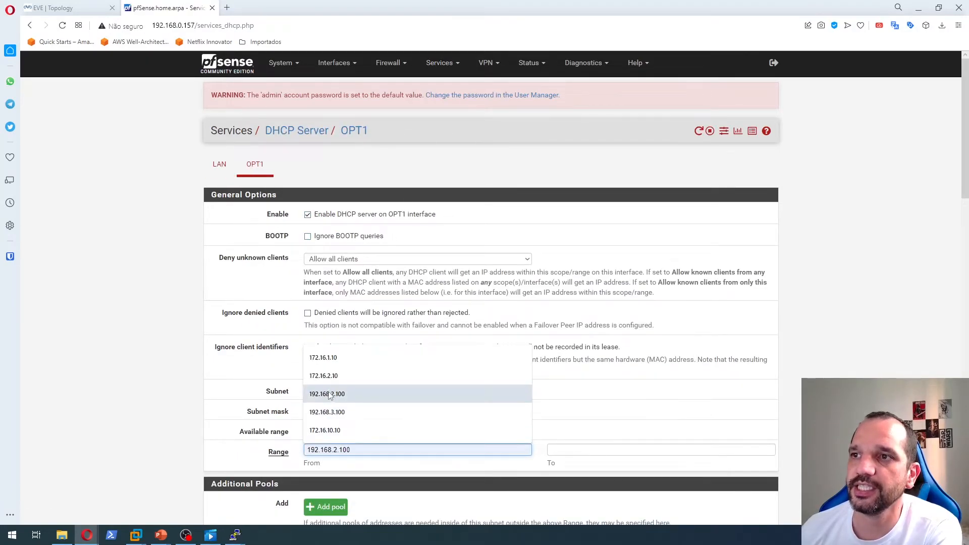
{"action": "left_click", "coordinate": [325, 359]}
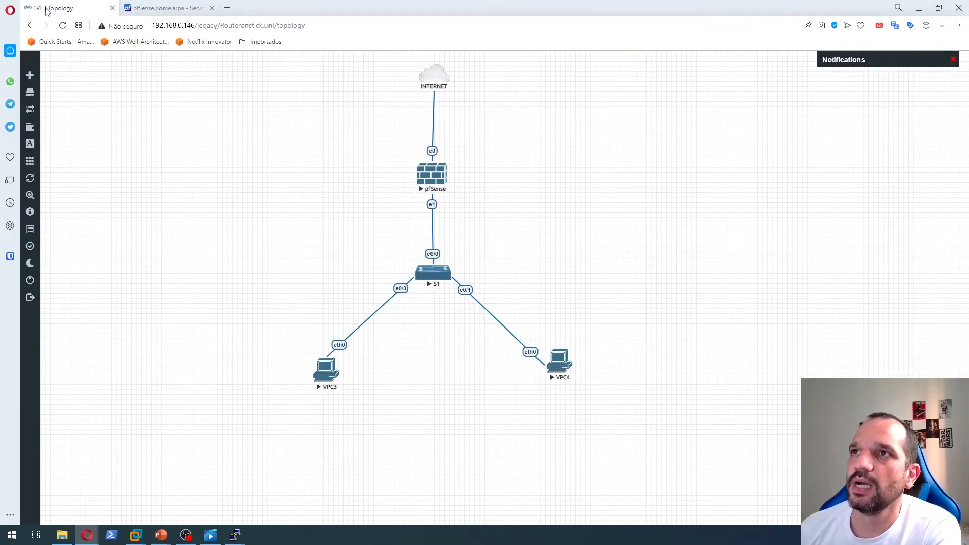
Step: Return to the EVE topology and request an address again on the VPC4 console with ip dhcp
{"action": "left_click", "coordinate": [562, 364]}
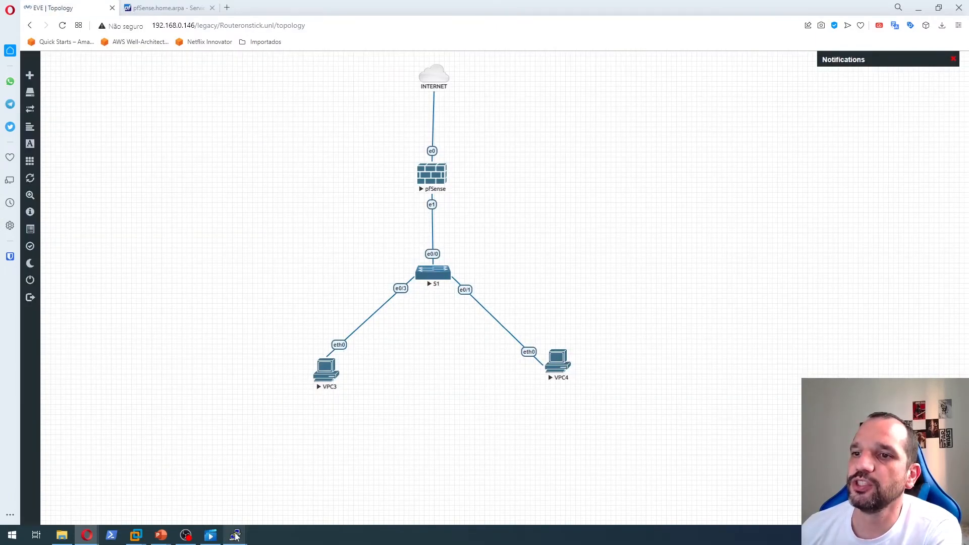
{"action": "key", "text": "Up"}
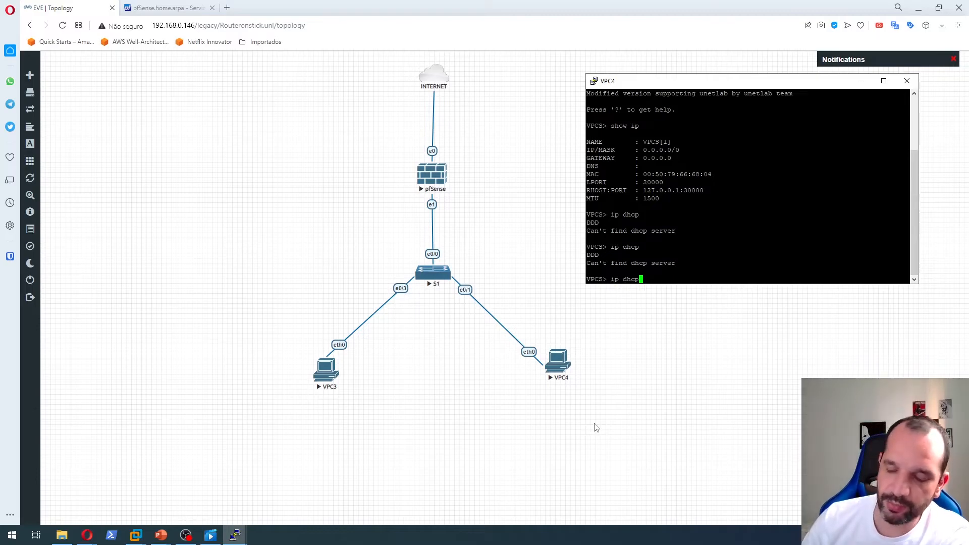
{"action": "key", "text": "Return"}
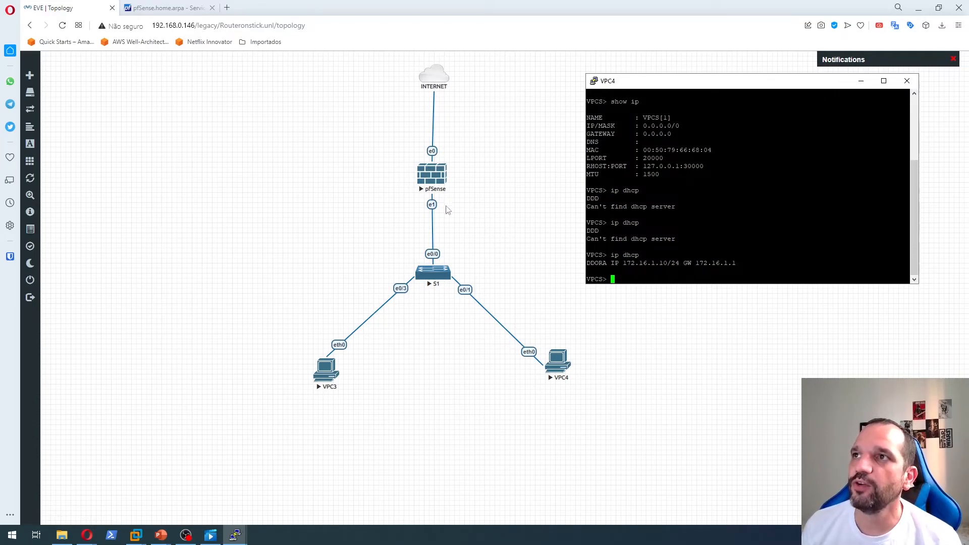
Step: Switch to the pfSense web interface and examine the interface assignments and the available network ports
{"action": "left_click", "coordinate": [176, 6]}
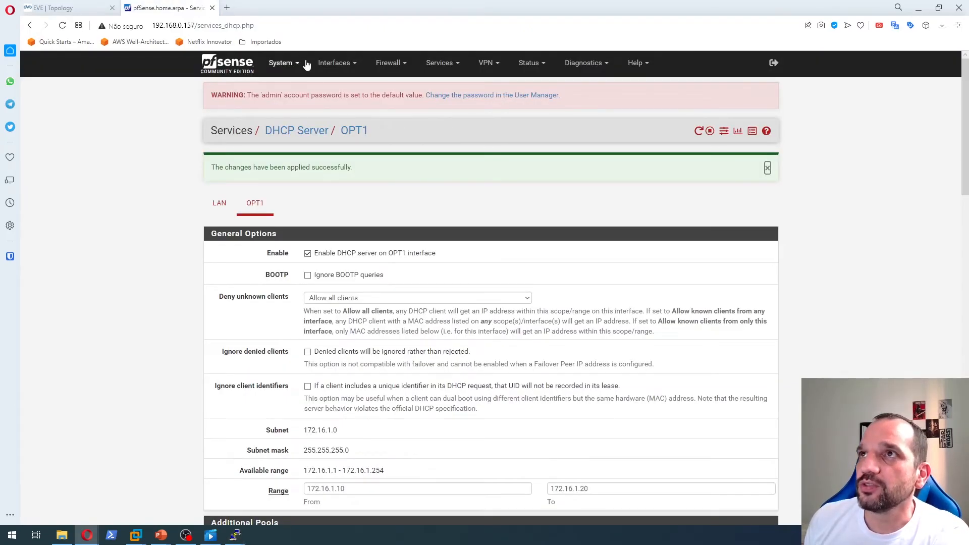
{"action": "left_click", "coordinate": [324, 64]}
{"action": "left_click", "coordinate": [344, 87]}
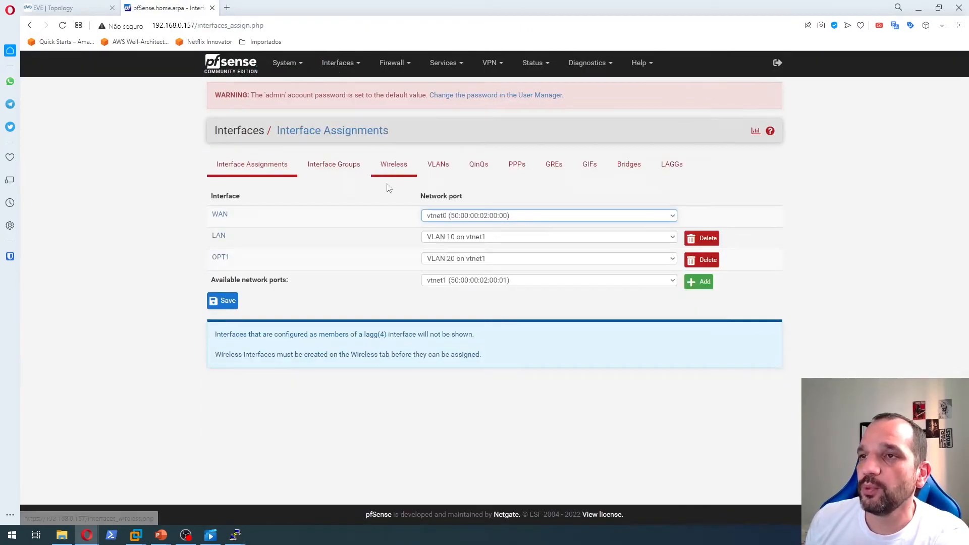
{"action": "left_click", "coordinate": [456, 283]}
{"action": "left_click", "coordinate": [456, 283]}
{"action": "left_click", "coordinate": [457, 283]}
{"action": "left_click", "coordinate": [457, 284]}
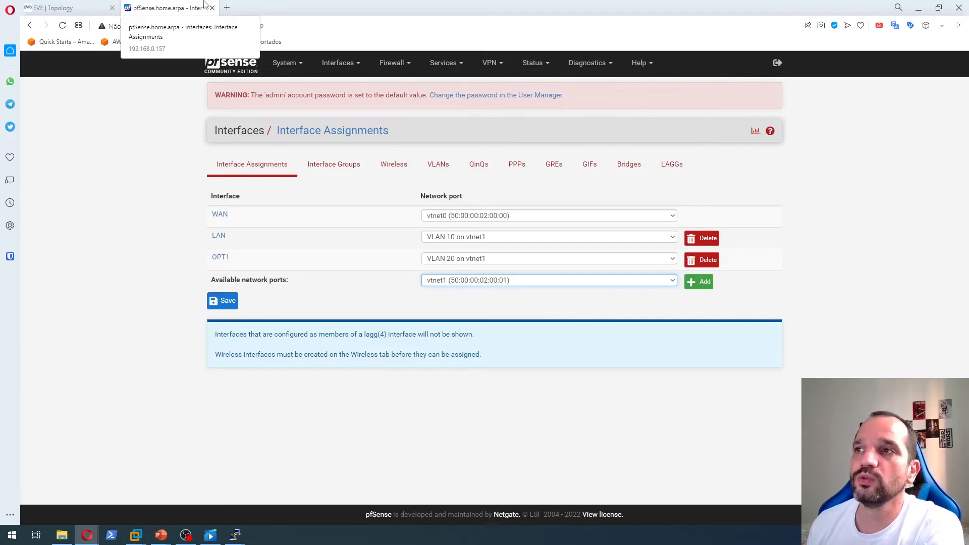
Step: Return to the EVE topology, save the S1 switch configuration from its console with do wr and close the console
{"action": "left_click", "coordinate": [107, 4]}
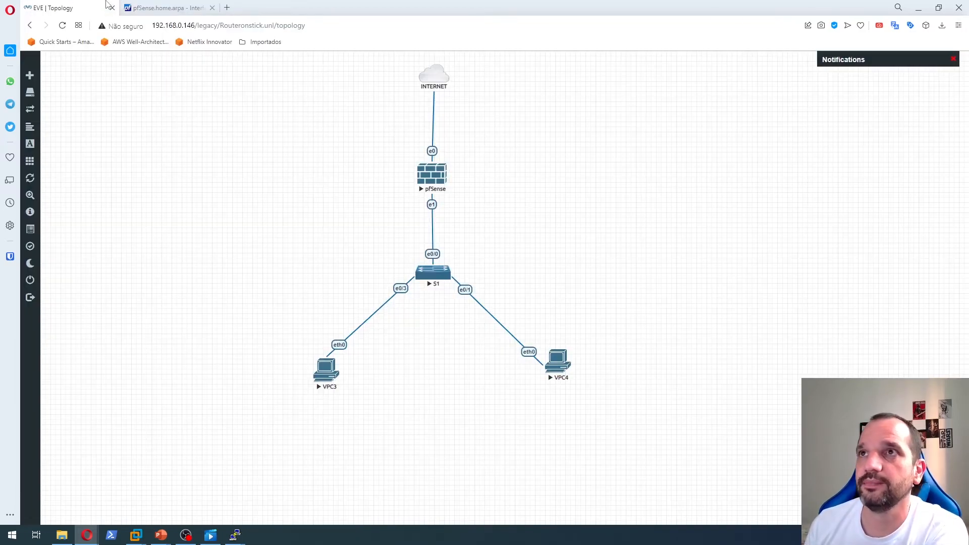
{"action": "left_click", "coordinate": [434, 273]}
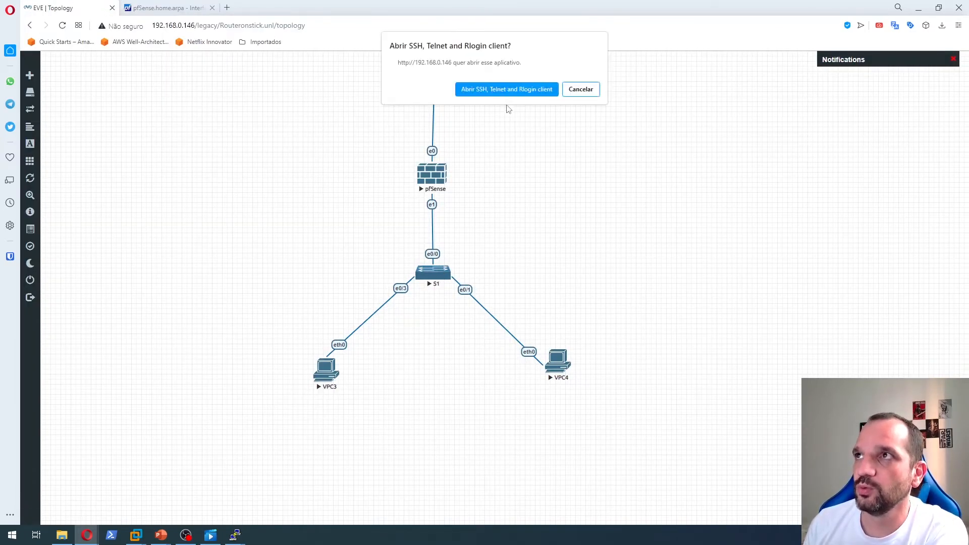
{"action": "key", "text": "Return"}
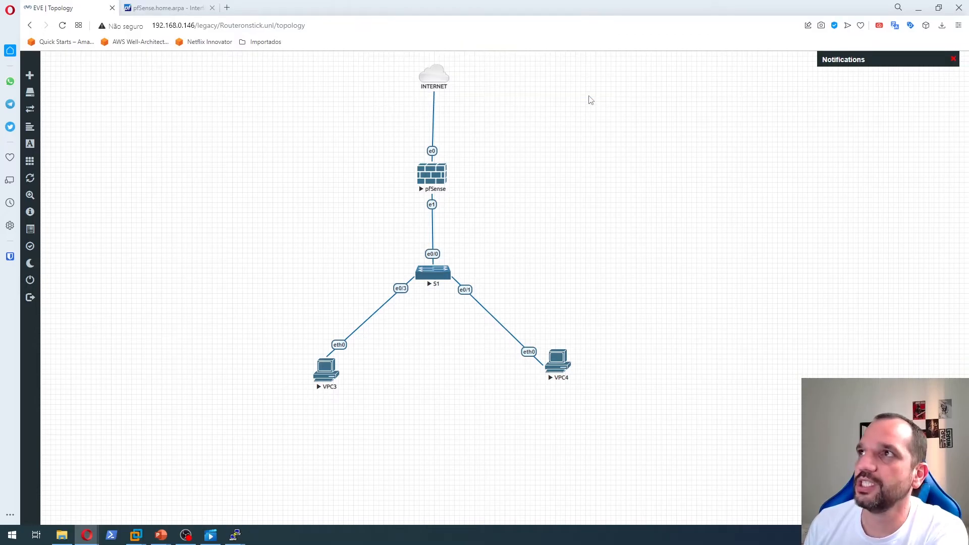
{"action": "type", "text": "do wr"}
{"action": "key", "text": "Return"}
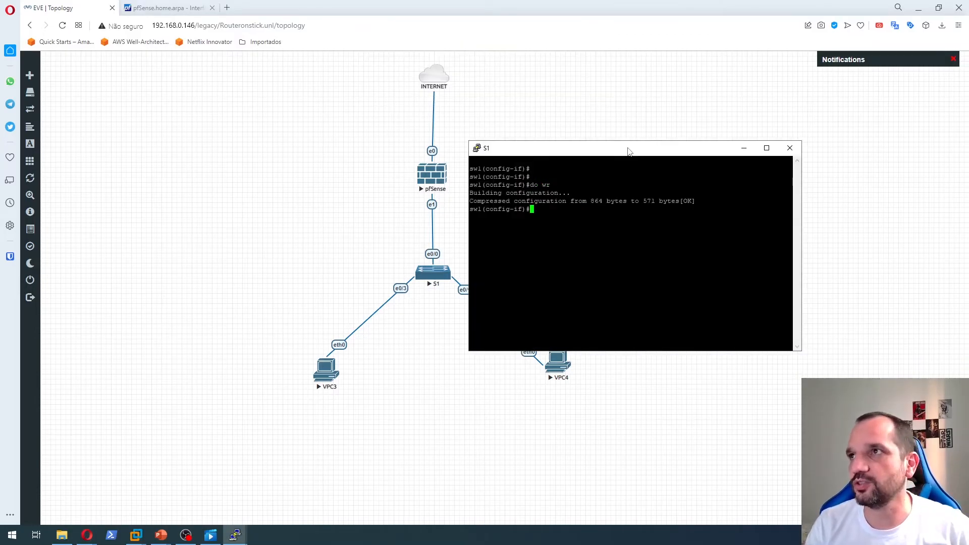
{"action": "left_click", "coordinate": [790, 148]}
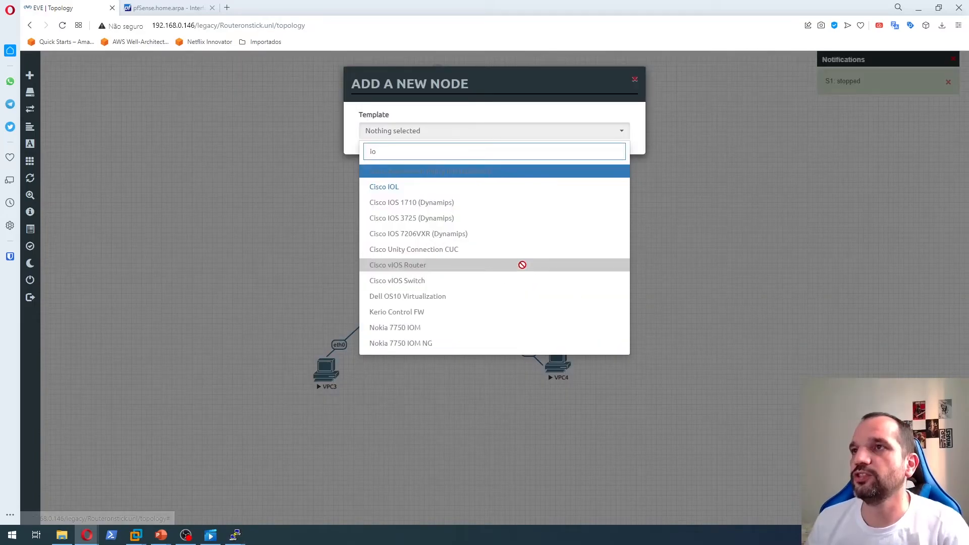
Step: Add a Cisco IOL switch node named S beside S1 and connect its e0/0 interface to e0/2 on S1
{"action": "left_click", "coordinate": [419, 190]}
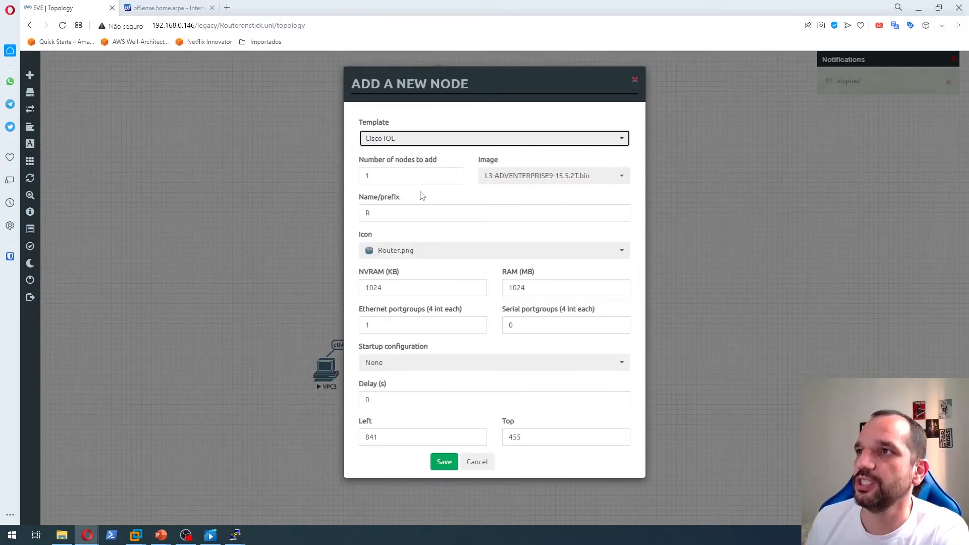
{"action": "left_click", "coordinate": [446, 462]}
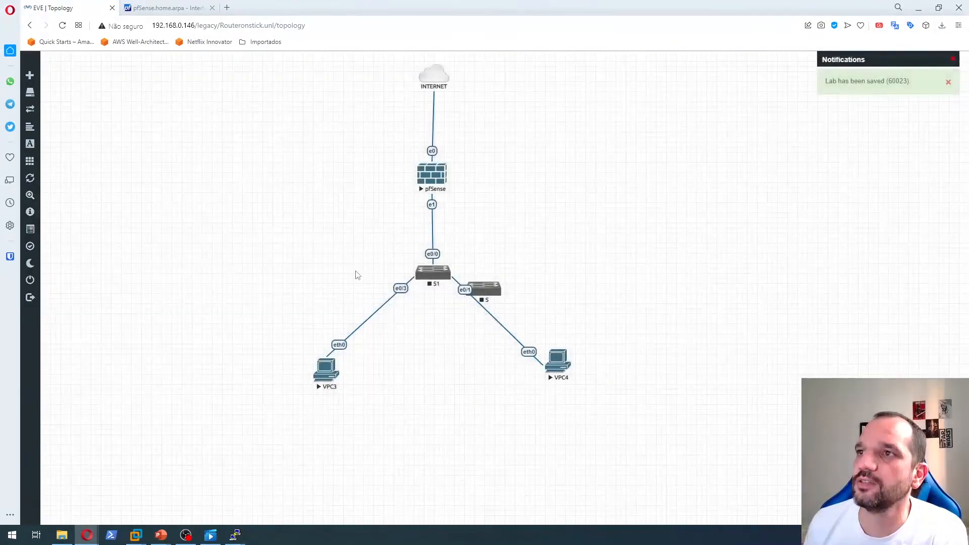
{"action": "left_click_drag", "start_coordinate": [484, 289], "coordinate": [434, 274]}
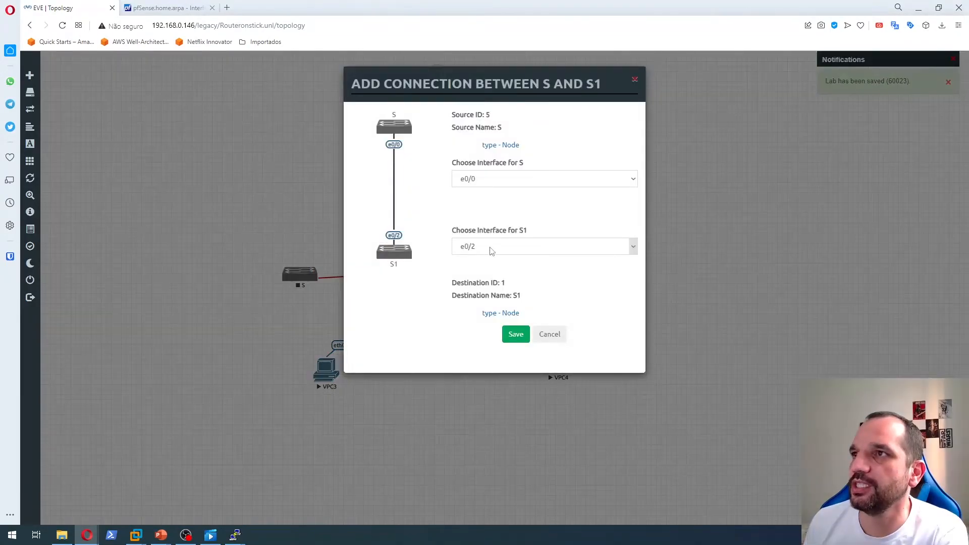
{"action": "left_click", "coordinate": [515, 334]}
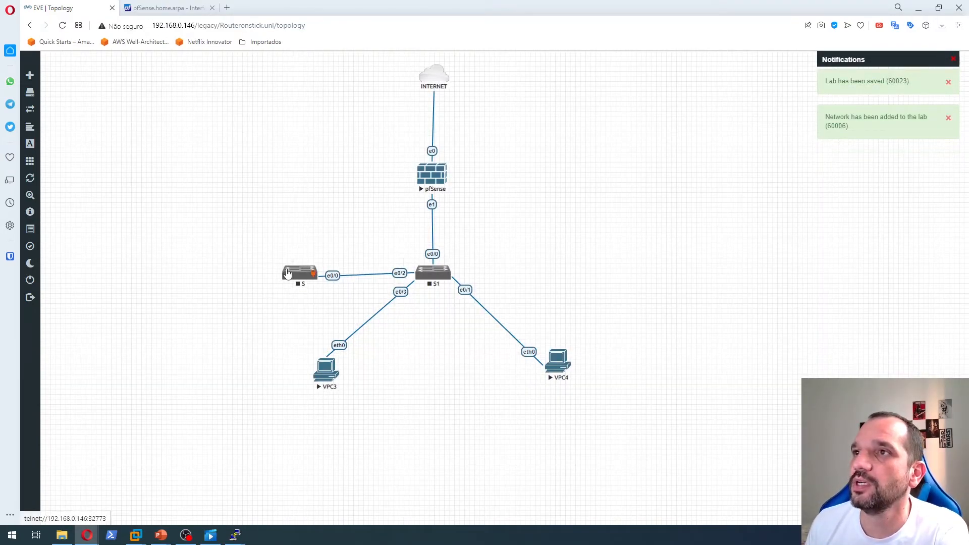
{"action": "left_click_drag", "start_coordinate": [287, 273], "coordinate": [291, 267]}
Step: Add a Virtual PC (VPCS) node named VPC and connect its eth0 to e0/1 on switch S
{"action": "mouse_move", "coordinate": [45, 86]}
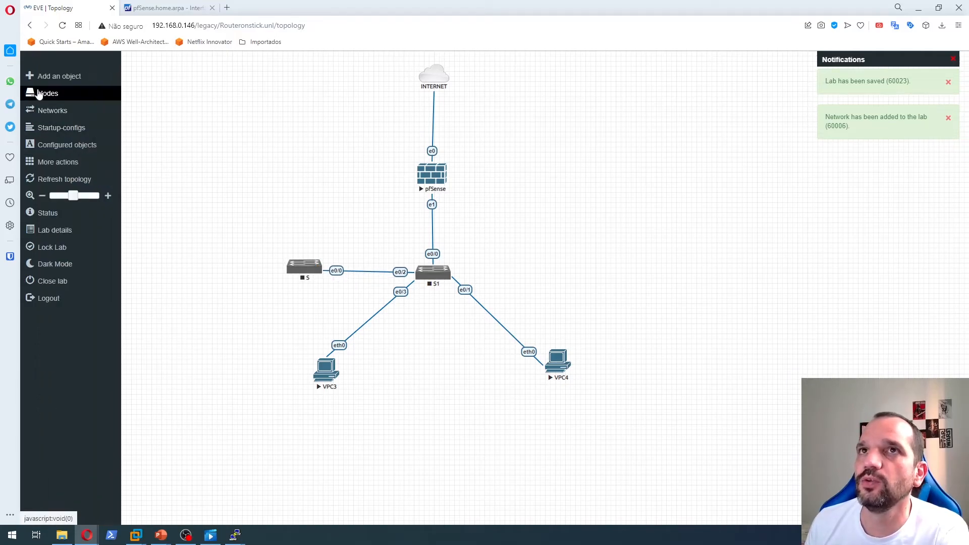
{"action": "left_click", "coordinate": [71, 75]}
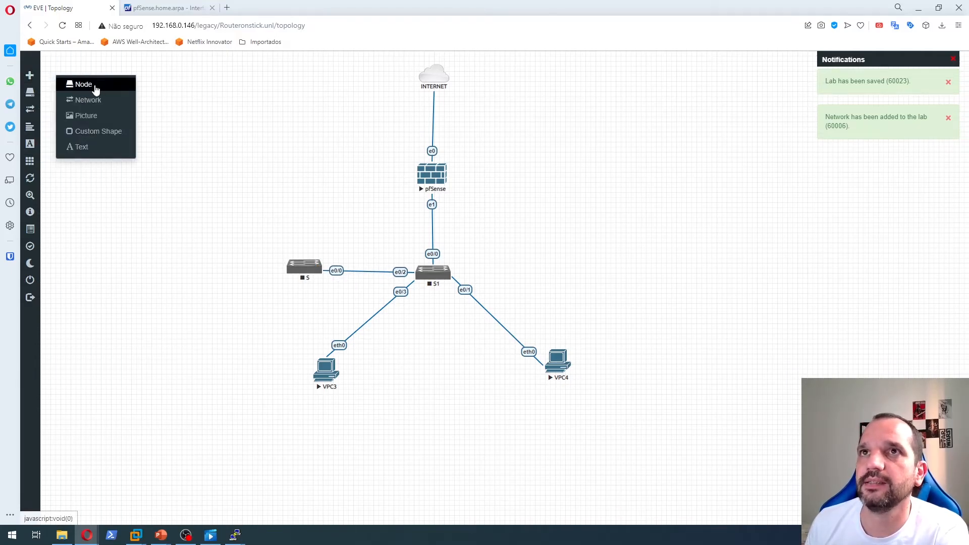
{"action": "left_click", "coordinate": [86, 85]}
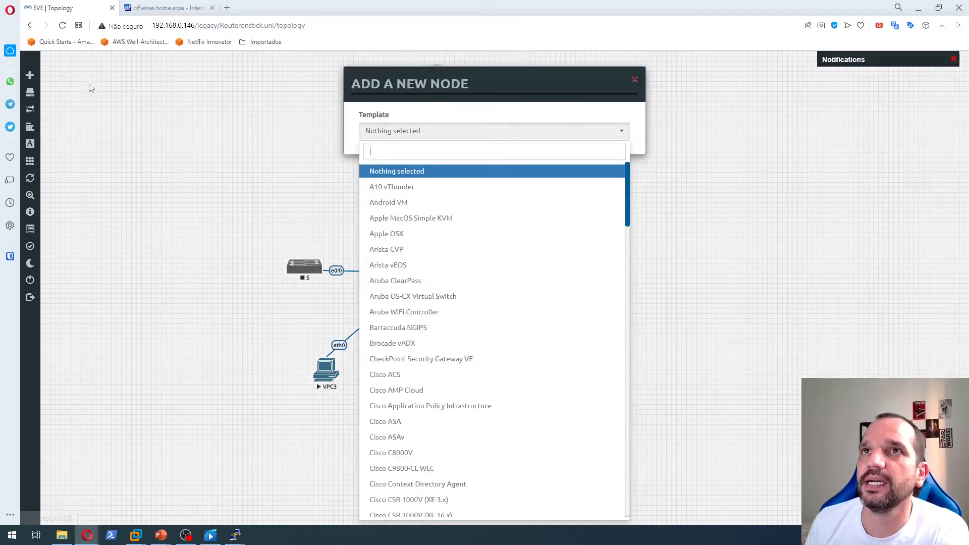
{"action": "type", "text": "vpc"}
{"action": "left_click", "coordinate": [381, 172]}
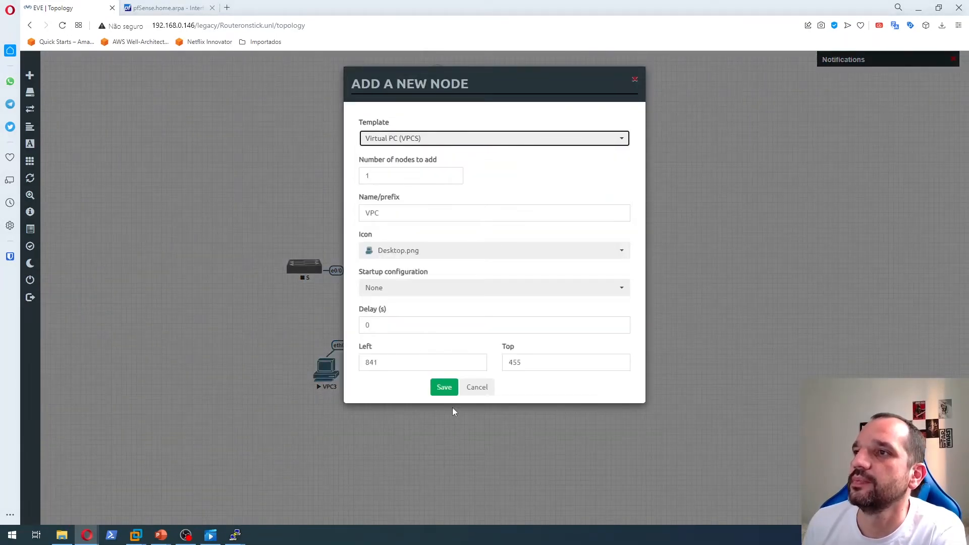
{"action": "left_click", "coordinate": [444, 388]}
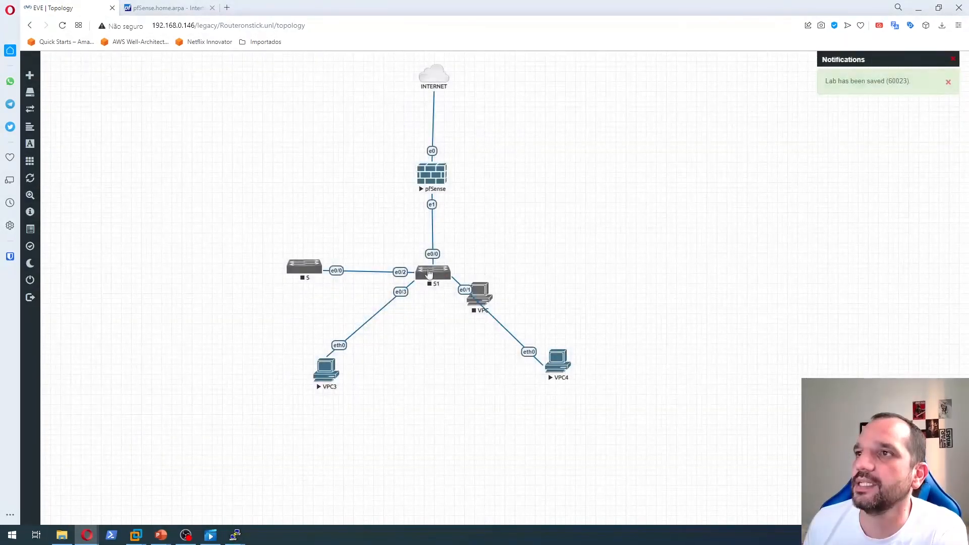
{"action": "left_click_drag", "start_coordinate": [481, 292], "coordinate": [291, 274]}
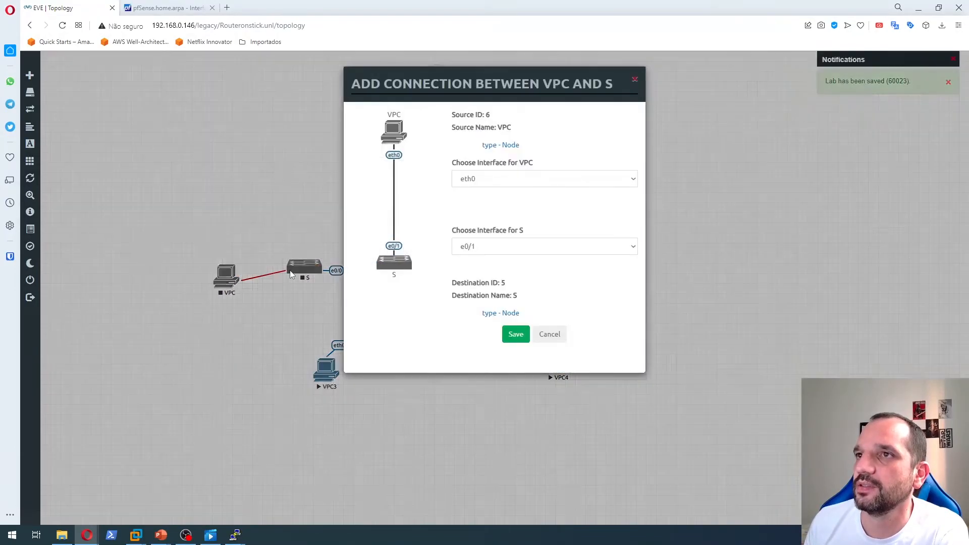
{"action": "left_click", "coordinate": [517, 335]}
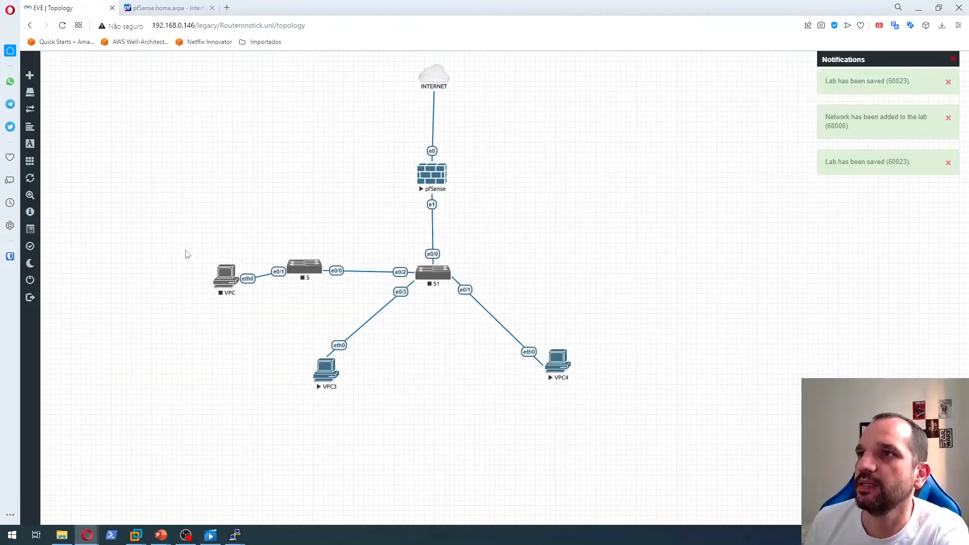
Step: Start the stopped nodes S1, S and VPC in the topology
{"action": "left_click_drag", "start_coordinate": [150, 238], "coordinate": [528, 318]}
{"action": "right_click", "coordinate": [442, 280]}
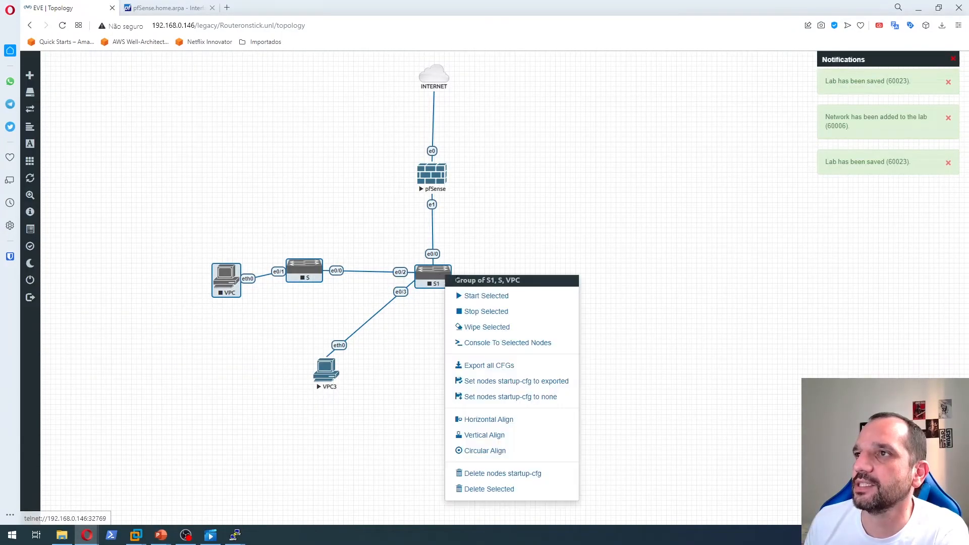
{"action": "left_click", "coordinate": [486, 296]}
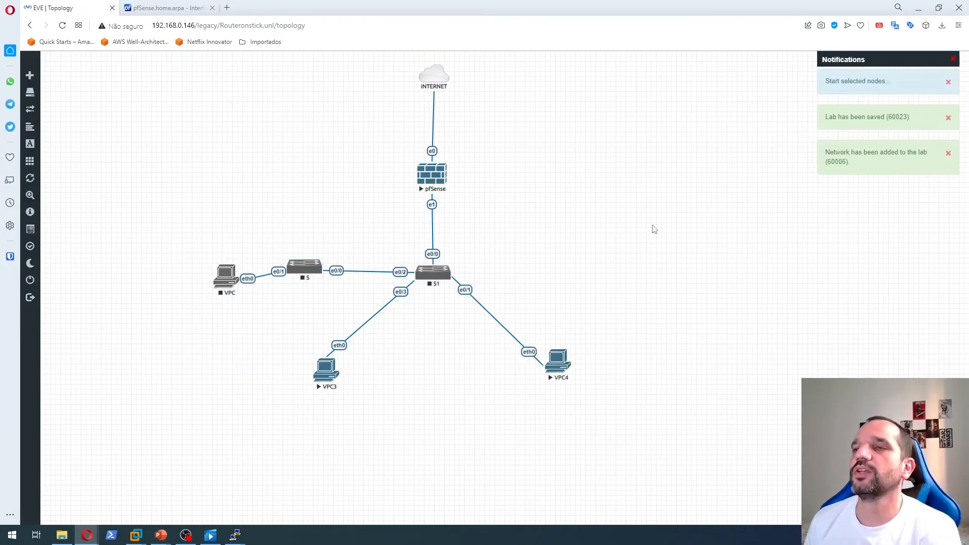
{"action": "right_click", "coordinate": [305, 267]}
{"action": "left_click", "coordinate": [313, 228]}
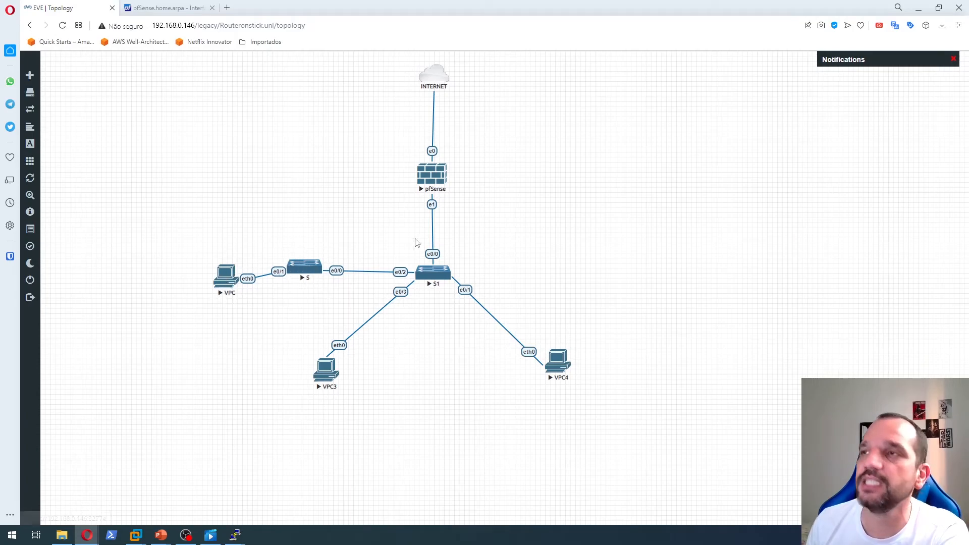
Step: Switch to the pfSense web interface and add the available port vtnet1 as a new interface assignment
{"action": "key", "text": "ctrl+Tab"}
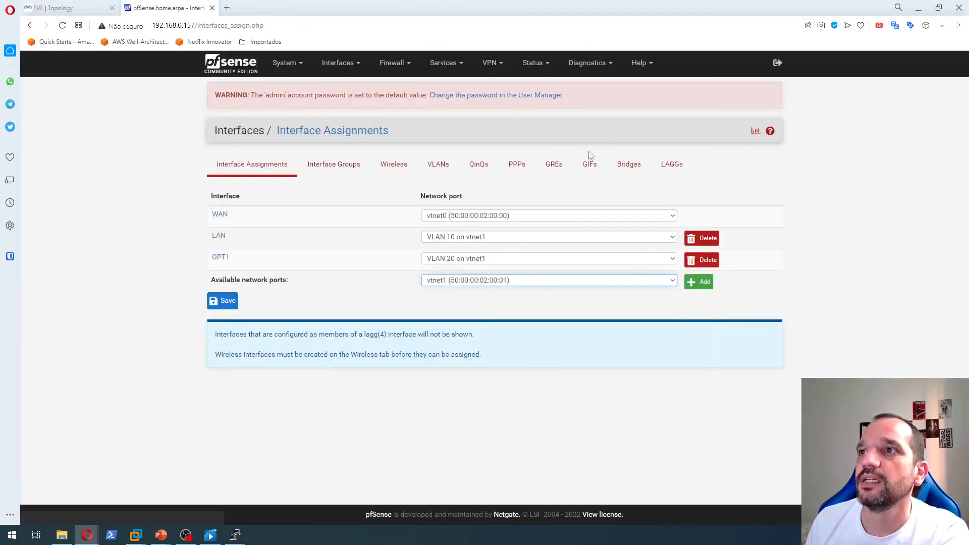
{"action": "left_click", "coordinate": [467, 281]}
{"action": "left_click", "coordinate": [460, 283]}
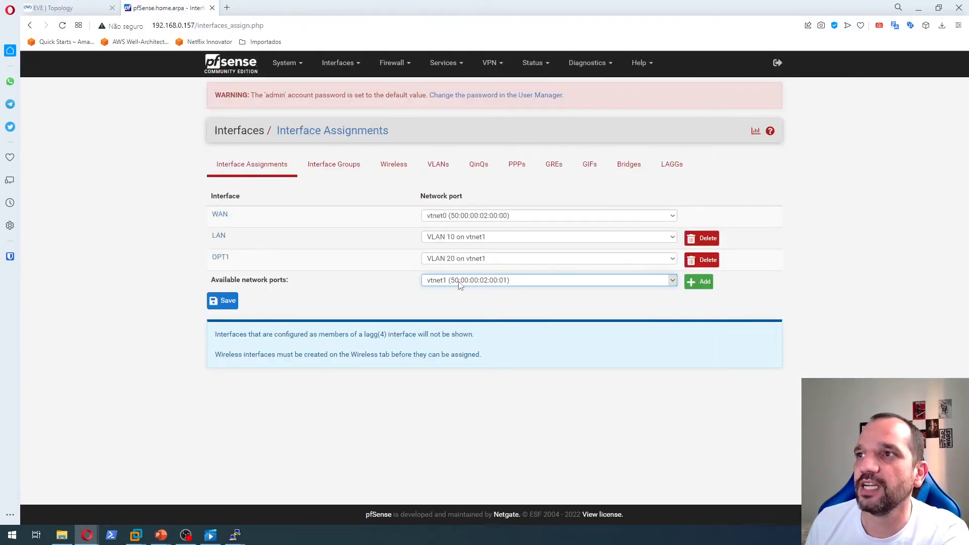
{"action": "left_click", "coordinate": [699, 282]}
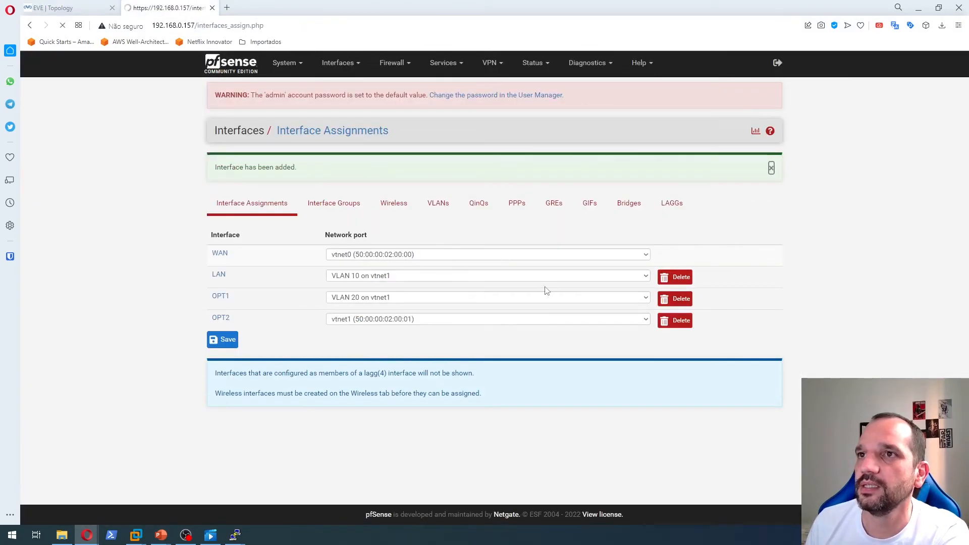
Step: Enable the OPT2 interface and set its IPv4 configuration type to Static IPv4
{"action": "left_click", "coordinate": [223, 318]}
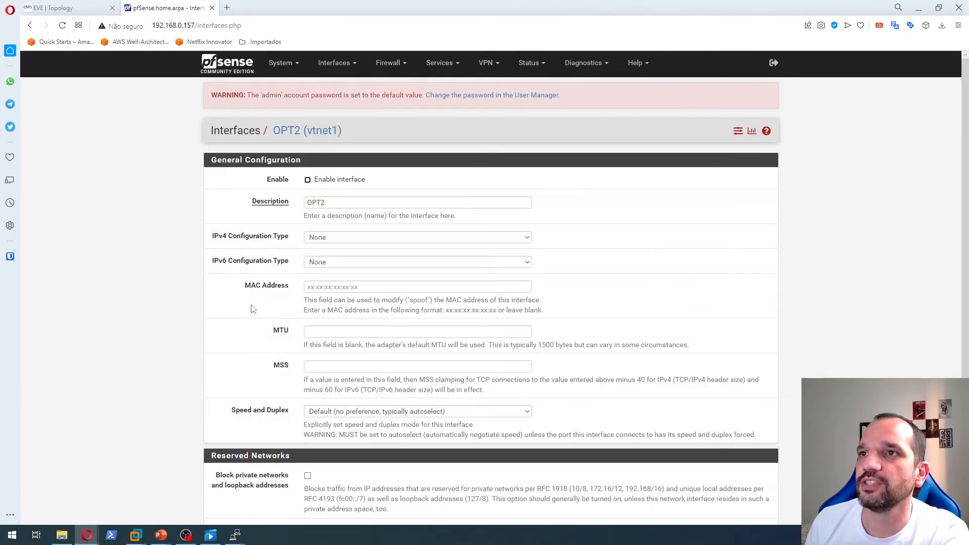
{"action": "left_click", "coordinate": [307, 180]}
{"action": "left_click", "coordinate": [354, 202]}
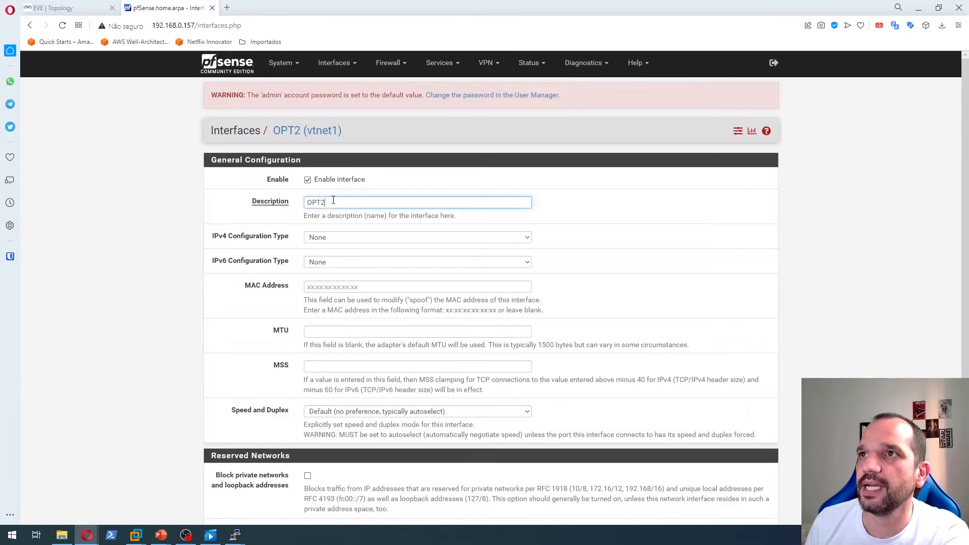
{"action": "left_click", "coordinate": [354, 237]}
{"action": "left_click", "coordinate": [334, 255]}
{"action": "scroll", "coordinate": [352, 292], "scroll_direction": "down", "scroll_amount": 4}
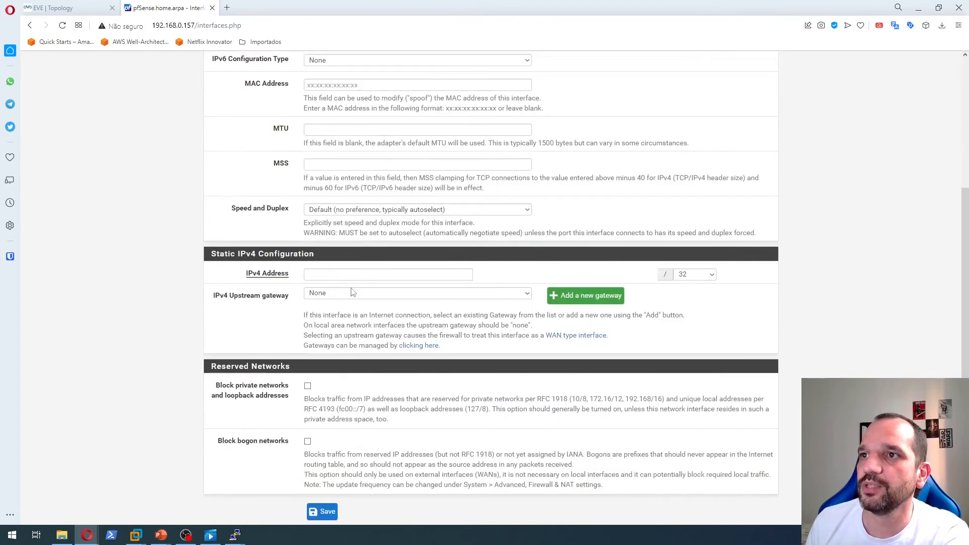
Step: Set the OPT2 static IPv4 address to 172.16.2.1/24, then save and apply the interface changes
{"action": "left_click", "coordinate": [332, 274]}
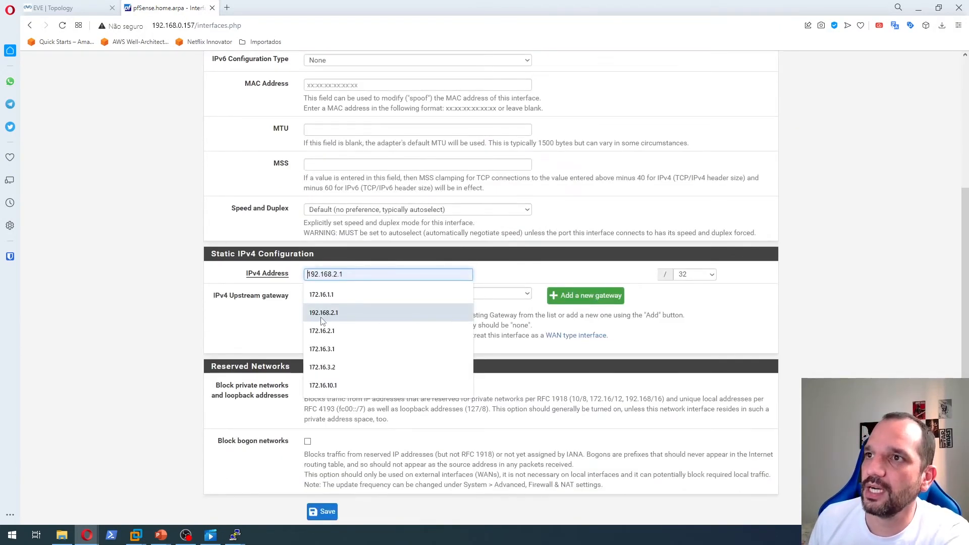
{"action": "left_click", "coordinate": [354, 331]}
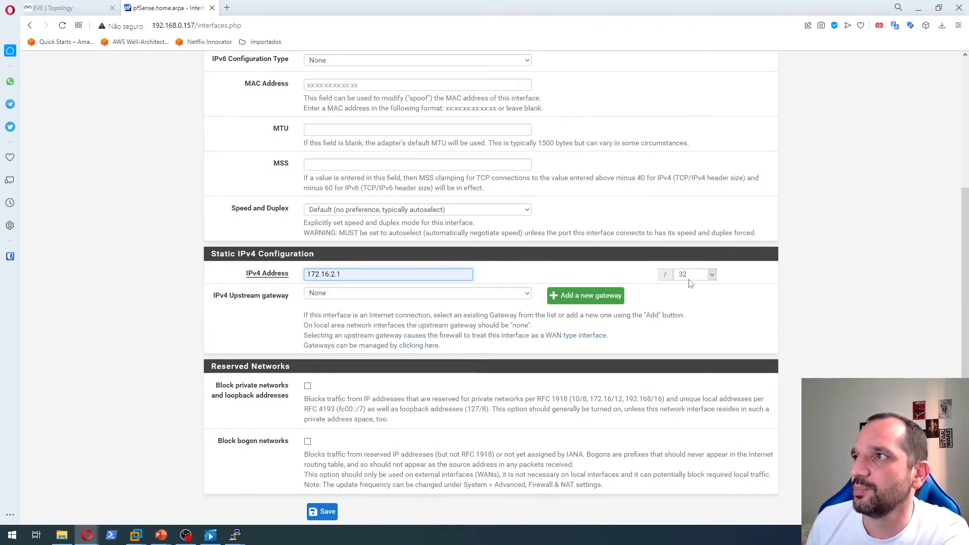
{"action": "left_click", "coordinate": [707, 274]}
{"action": "left_click", "coordinate": [689, 358]}
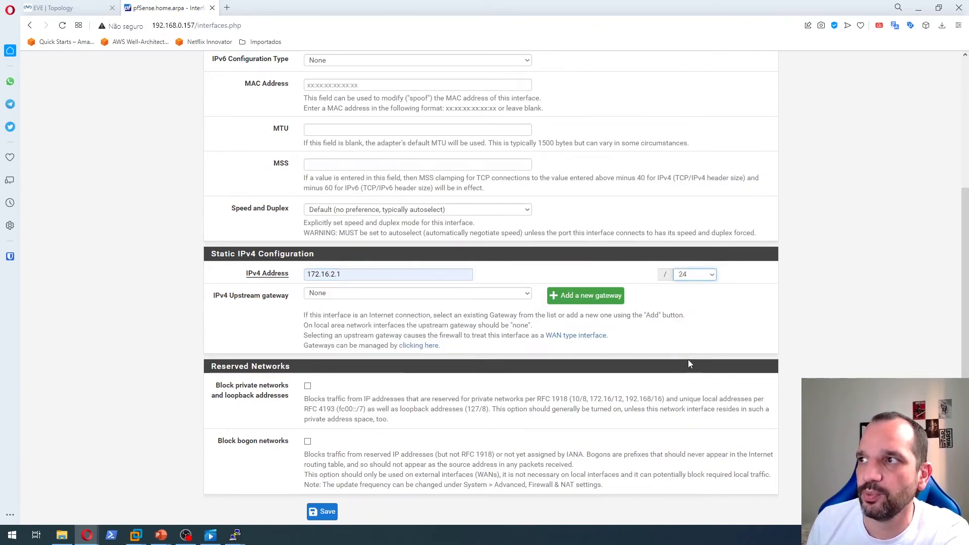
{"action": "scroll", "coordinate": [409, 396], "scroll_direction": "down", "scroll_amount": 1}
{"action": "left_click", "coordinate": [323, 471]}
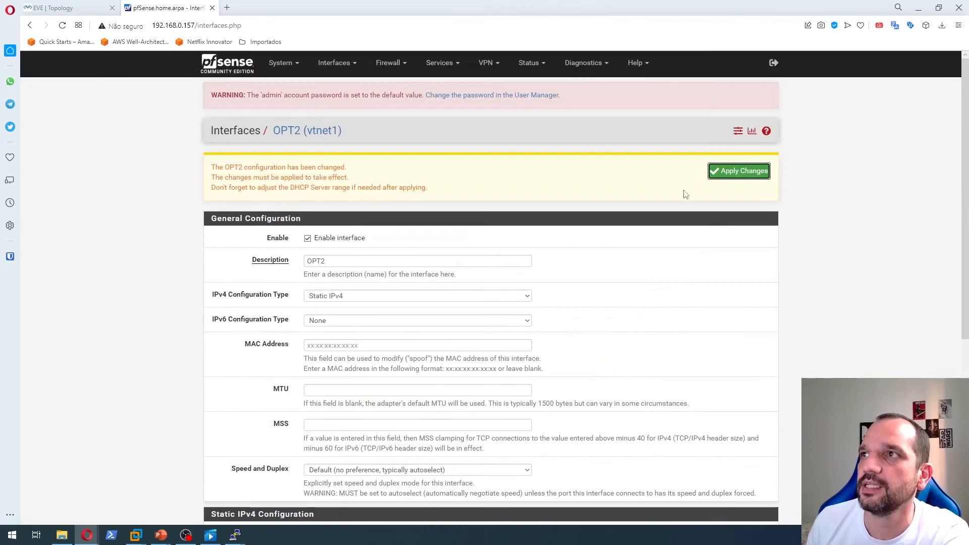
{"action": "left_click", "coordinate": [737, 175]}
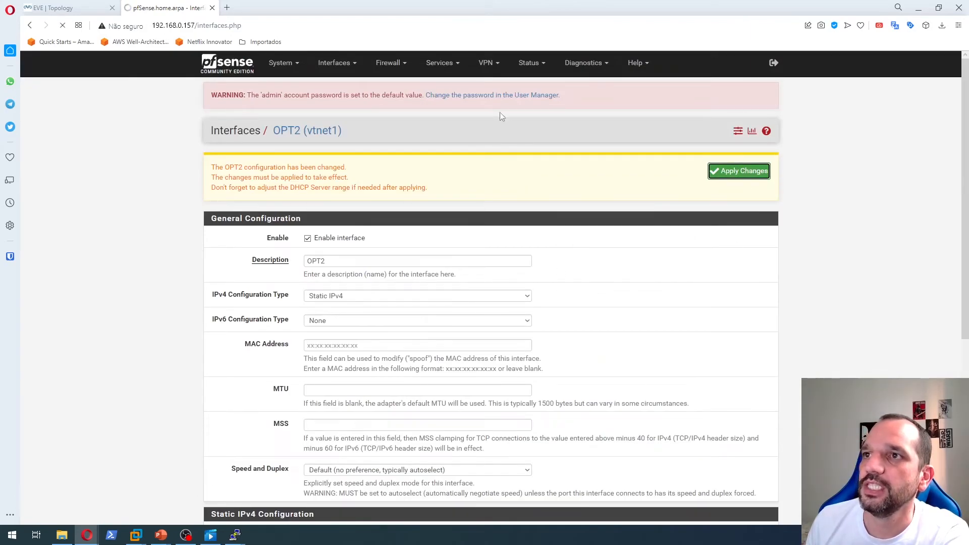
Step: Open the DHCP server settings for OPT2 and enable the DHCP server on that interface
{"action": "left_click", "coordinate": [492, 66]}
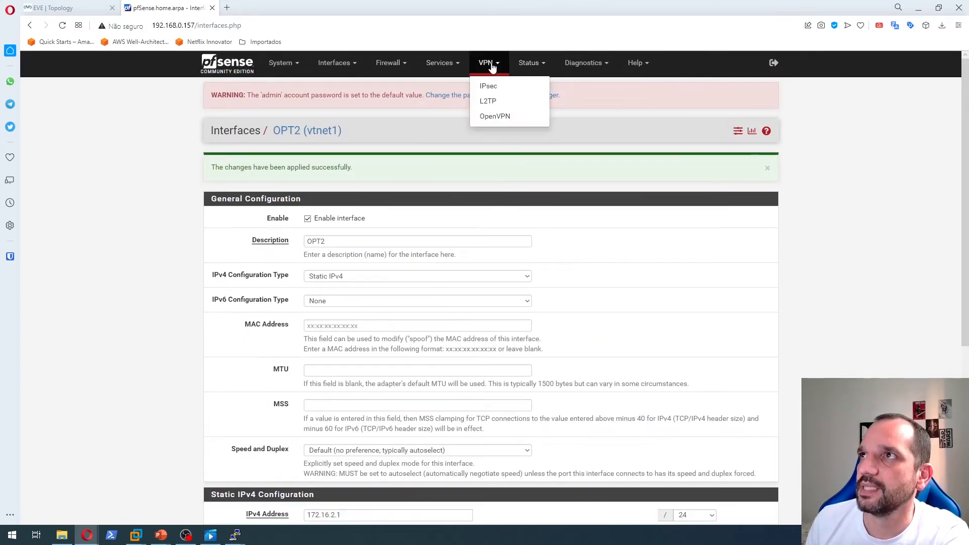
{"action": "left_click", "coordinate": [438, 62]}
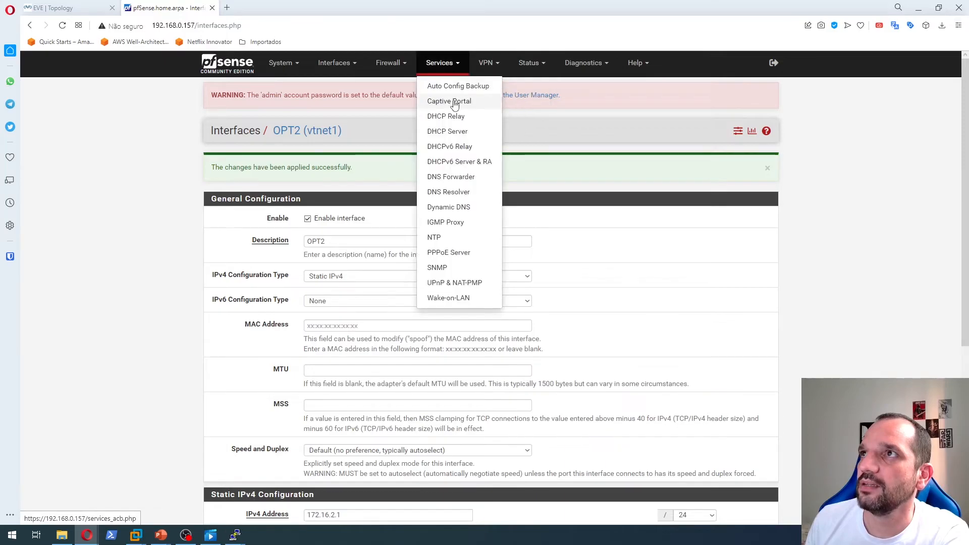
{"action": "left_click", "coordinate": [447, 131]}
{"action": "left_click", "coordinate": [293, 166]}
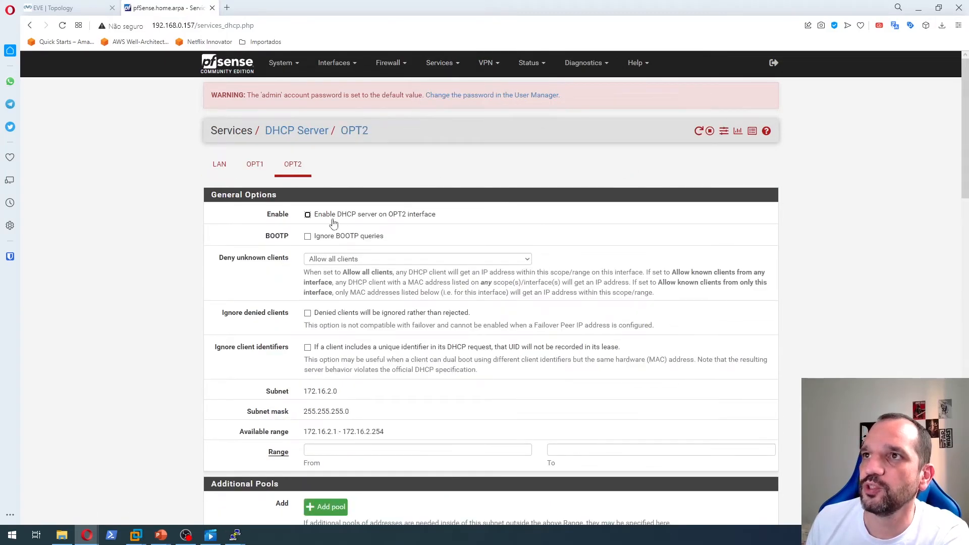
{"action": "left_click", "coordinate": [332, 219]}
Step: Set the OPT2 DHCP range from 172.16.2.10 to 172.16.2.20 and save the settings
{"action": "scroll", "coordinate": [331, 340], "scroll_direction": "down", "scroll_amount": 3}
{"action": "left_click", "coordinate": [330, 302]}
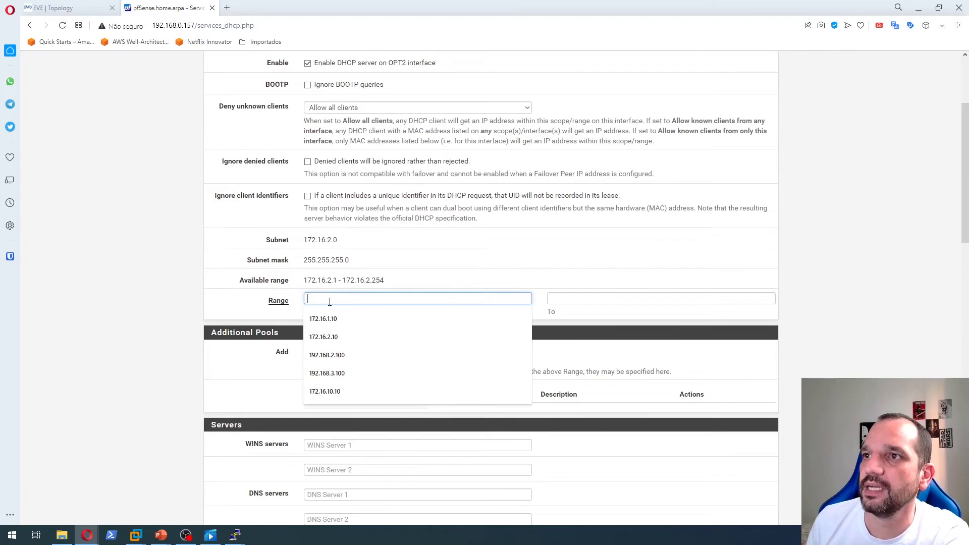
{"action": "left_click", "coordinate": [323, 337]}
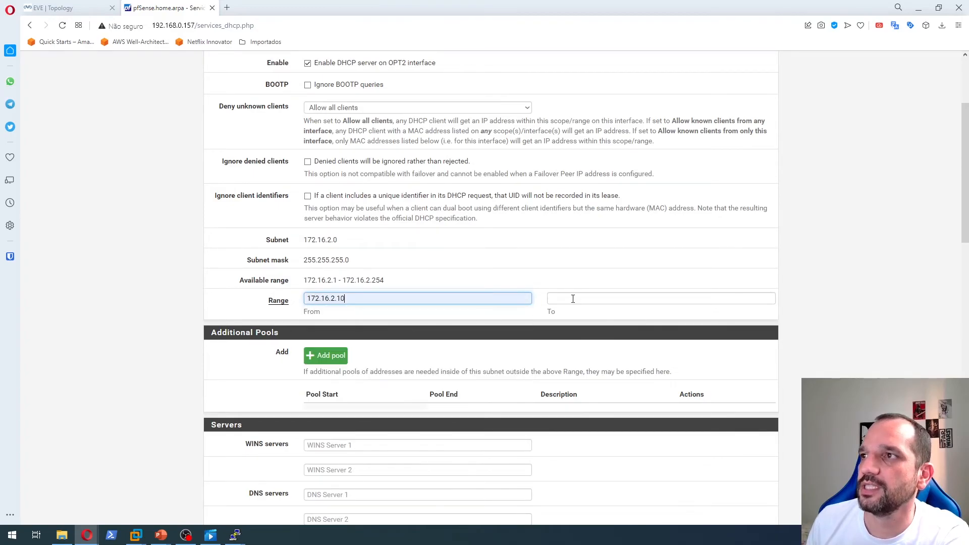
{"action": "left_click", "coordinate": [573, 299]}
{"action": "left_click", "coordinate": [576, 337]}
{"action": "scroll", "coordinate": [621, 358], "scroll_direction": "down", "scroll_amount": 15}
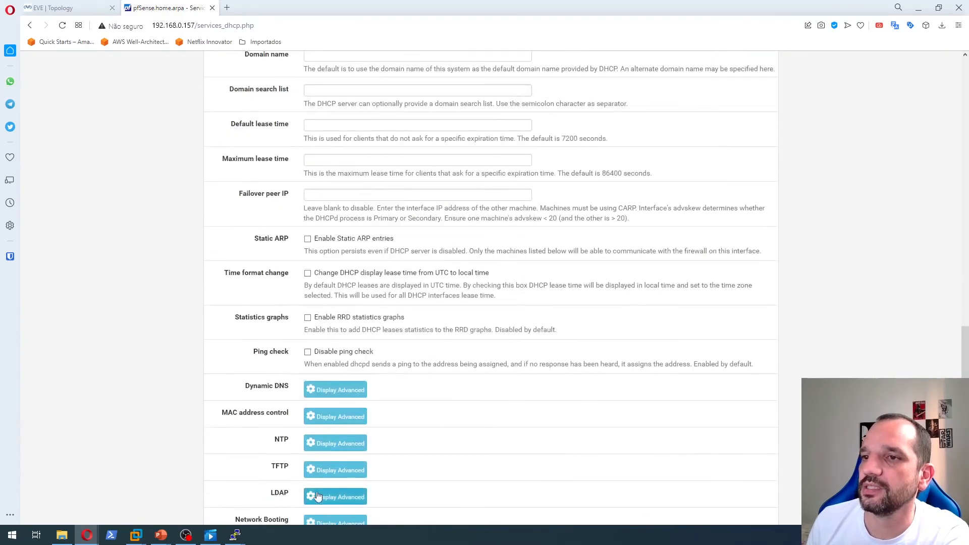
{"action": "left_click", "coordinate": [321, 436]}
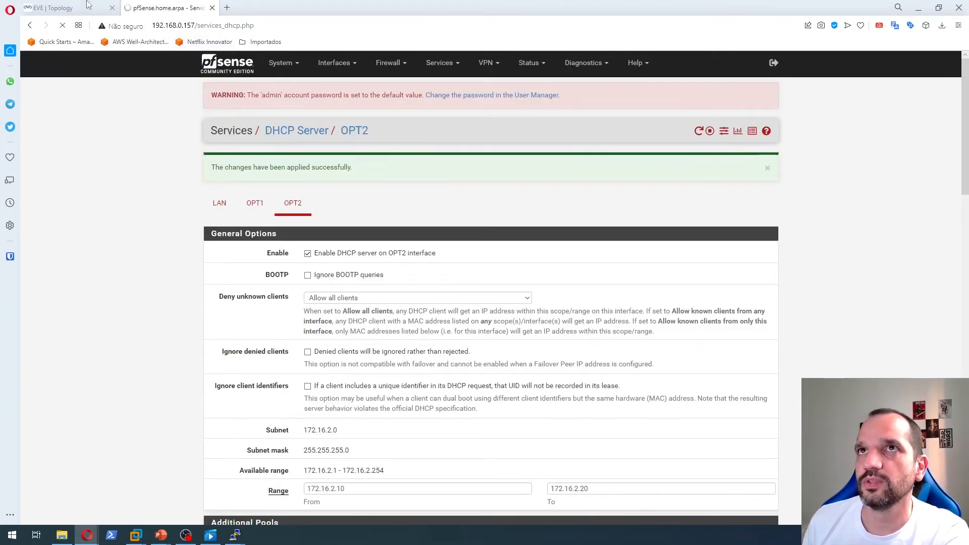
Step: Switch to the EVE topology, open the console of node VPC and show its IP settings
{"action": "left_click", "coordinate": [82, 5]}
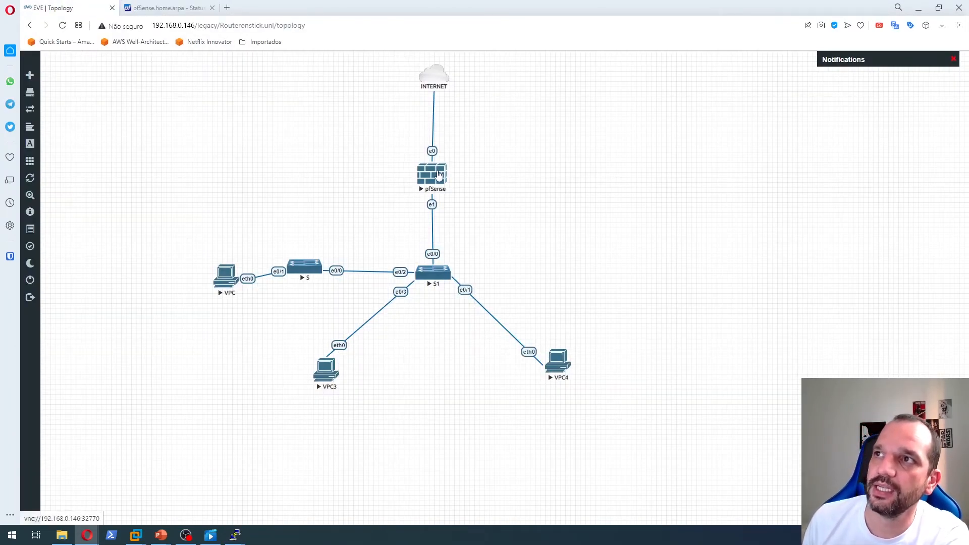
{"action": "left_click", "coordinate": [221, 281]}
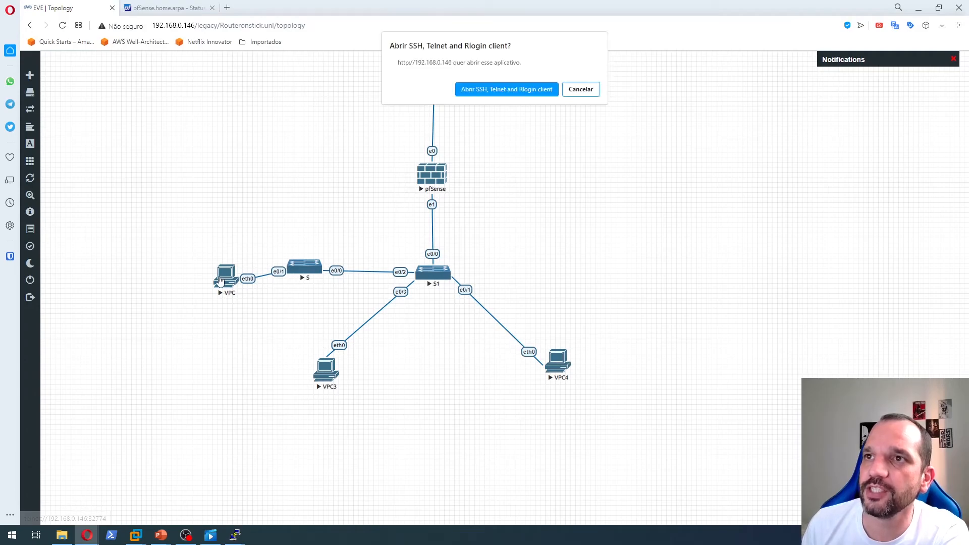
{"action": "left_click", "coordinate": [470, 91]}
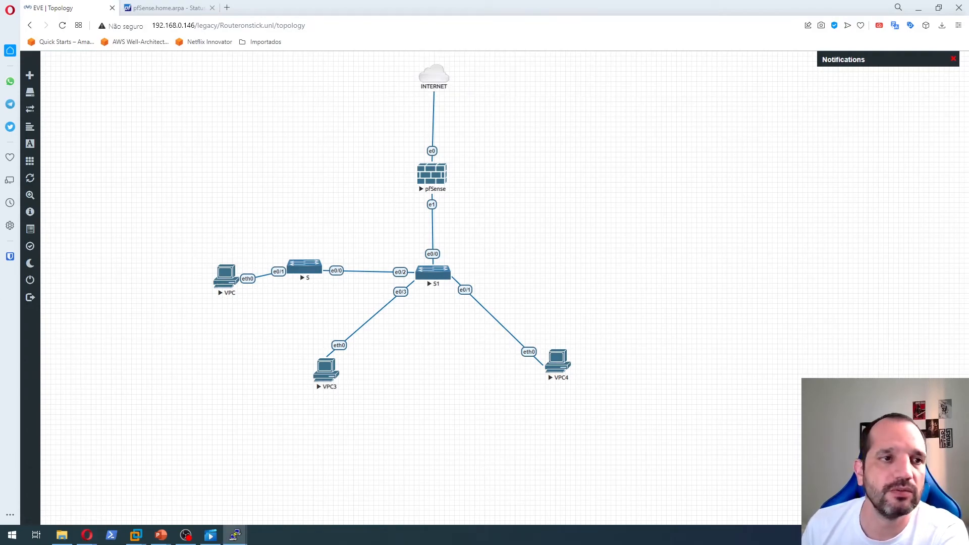
{"action": "left_click_drag", "start_coordinate": [0, 335], "coordinate": [573, 123]}
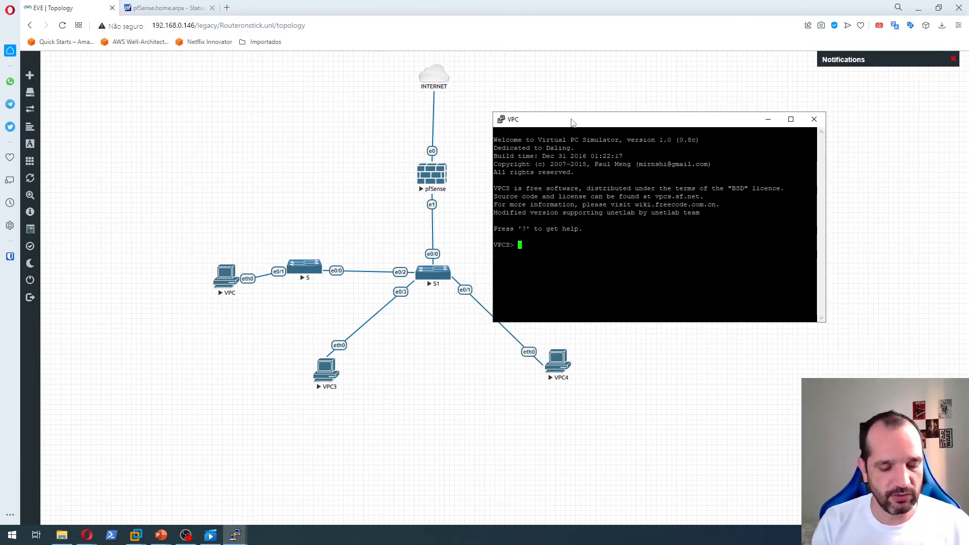
{"action": "type", "text": "show ip"}
{"action": "key", "text": "Return"}
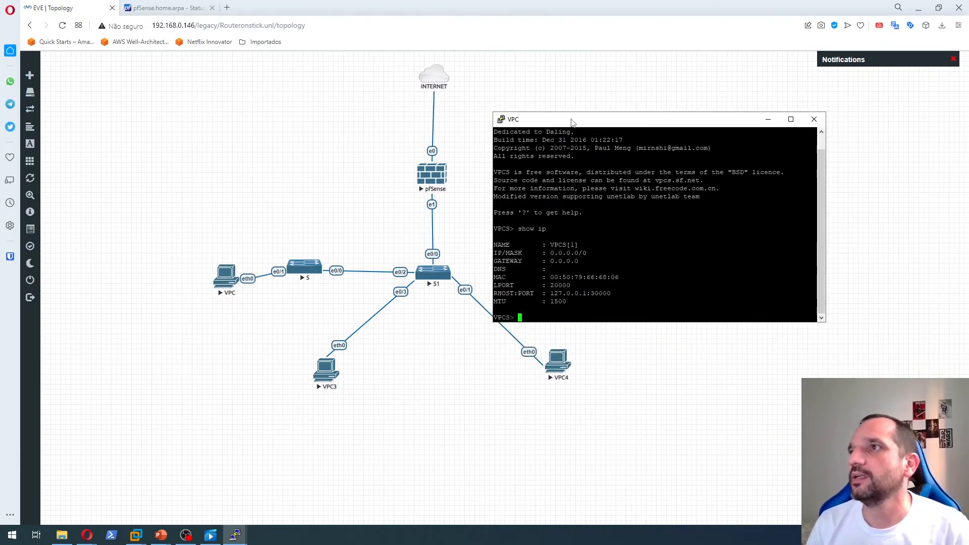
Step: Request an IP address for VPC with ip dhcp and return to the topology
{"action": "type", "text": "ip dhcp"}
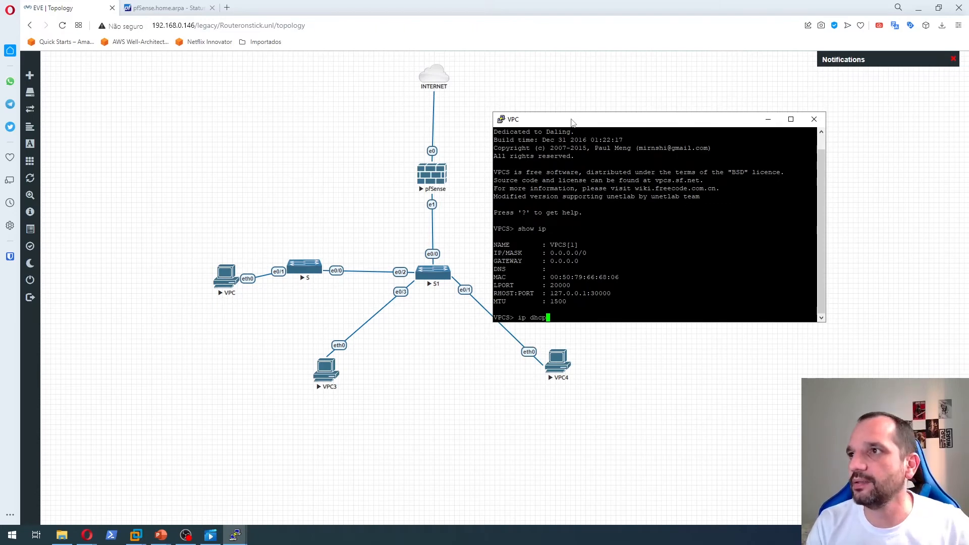
{"action": "key", "text": "Return"}
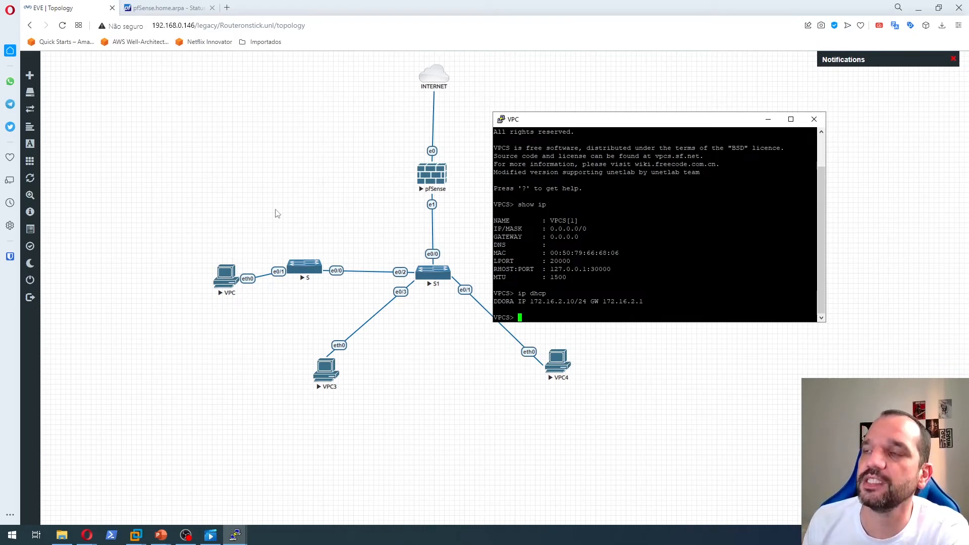
{"action": "left_click", "coordinate": [254, 204]}
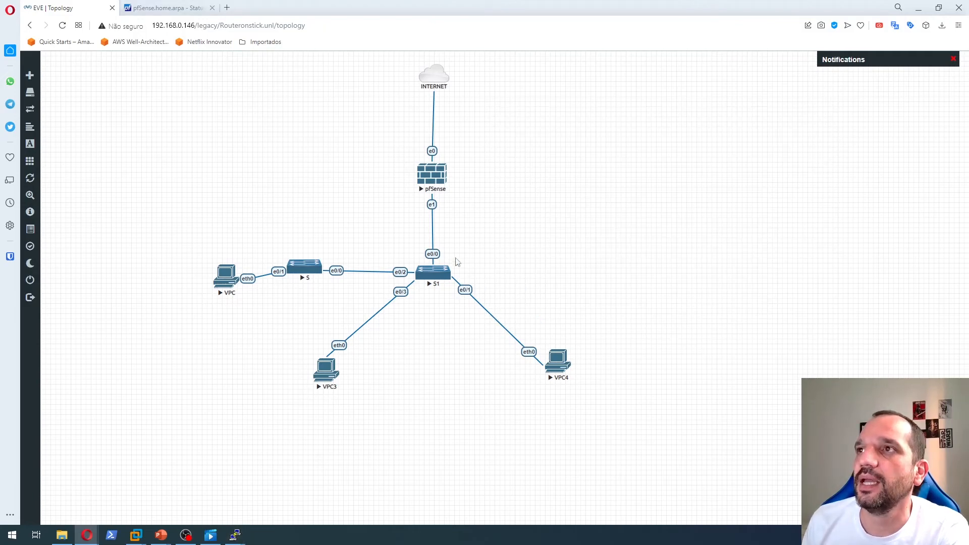
Step: Open the console of switch S1 and enter global configuration mode
{"action": "left_click", "coordinate": [433, 276]}
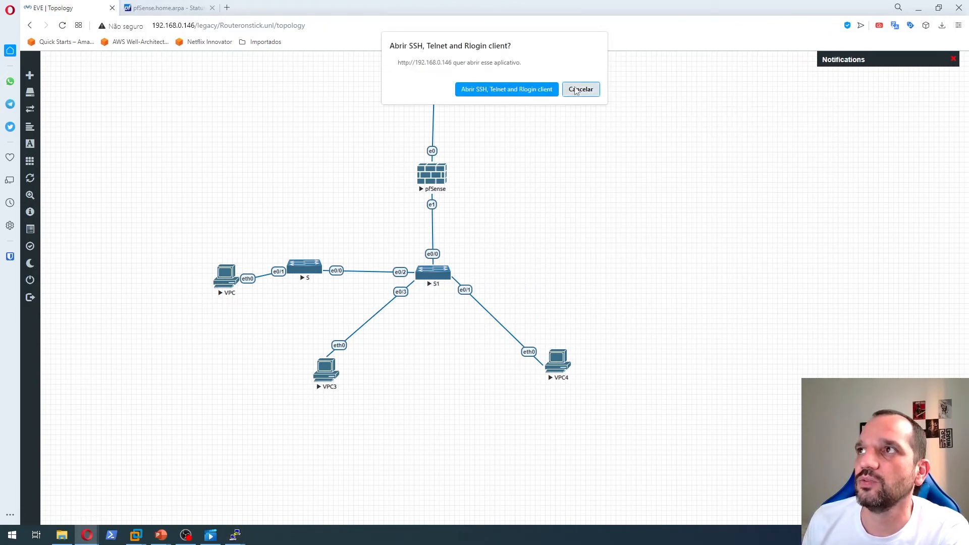
{"action": "left_click", "coordinate": [533, 95]}
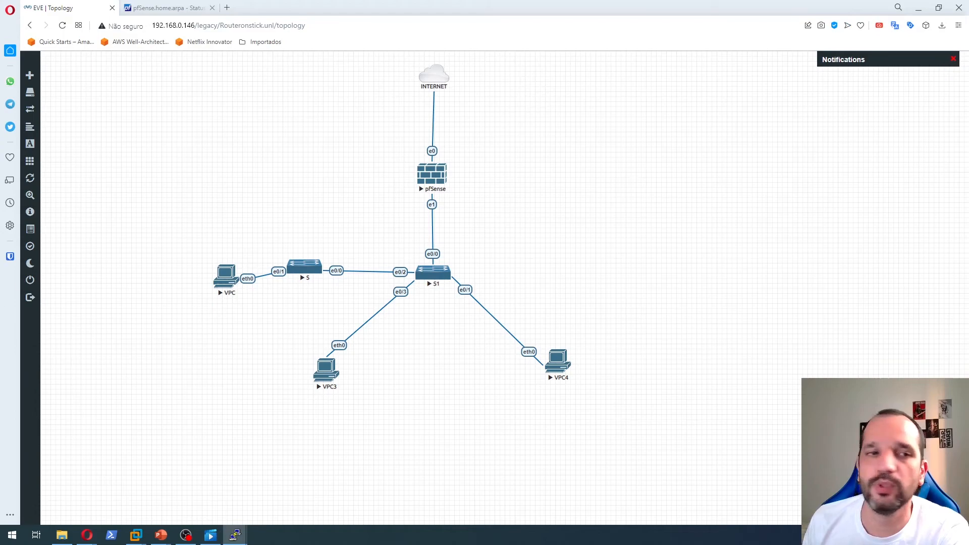
{"action": "left_click_drag", "start_coordinate": [5, 324], "coordinate": [698, 130]}
{"action": "key", "text": "Return"}
{"action": "key", "text": "Return"}
{"action": "key", "text": "Return"}
{"action": "type", "text": "en"}
{"action": "key", "text": "Return"}
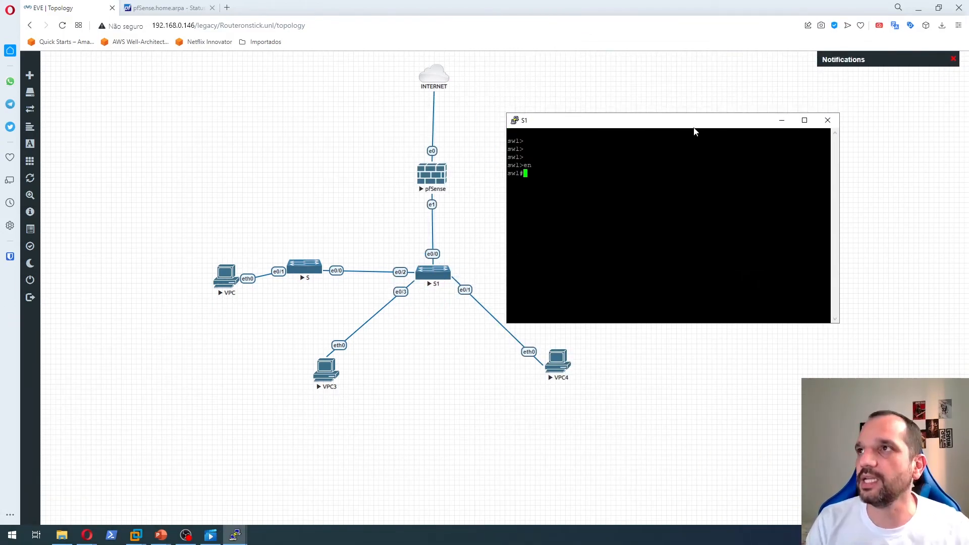
{"action": "type", "text": "conf t"}
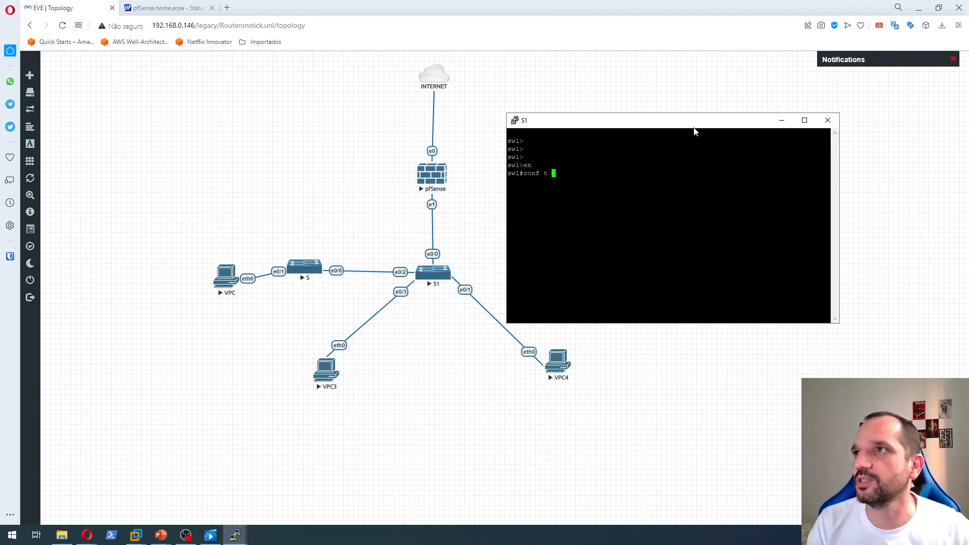
{"action": "key", "text": "Return"}
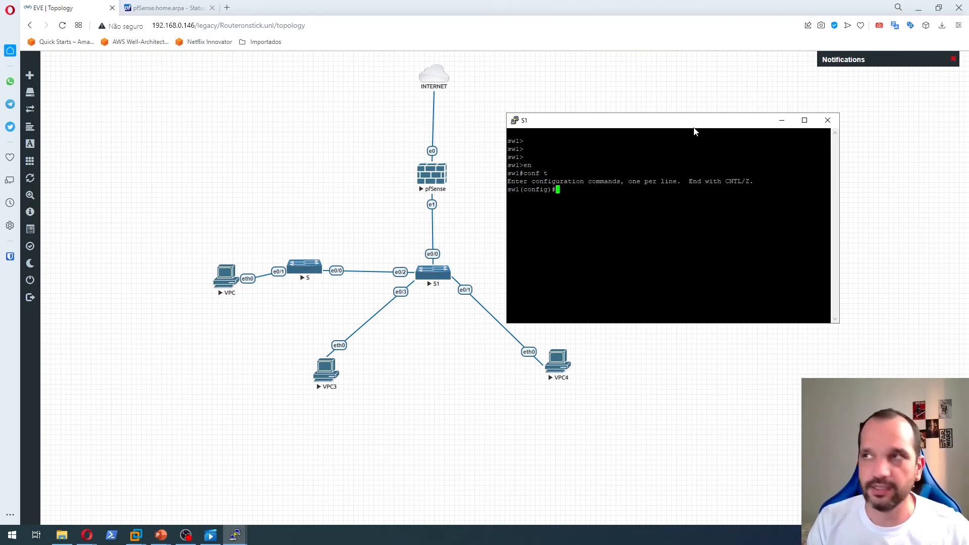
Step: Create VLAN 30 on S1 and name it impressoras
{"action": "type", "text": "vlan 30"}
{"action": "key", "text": "Return"}
{"action": "type", "text": "nam"}
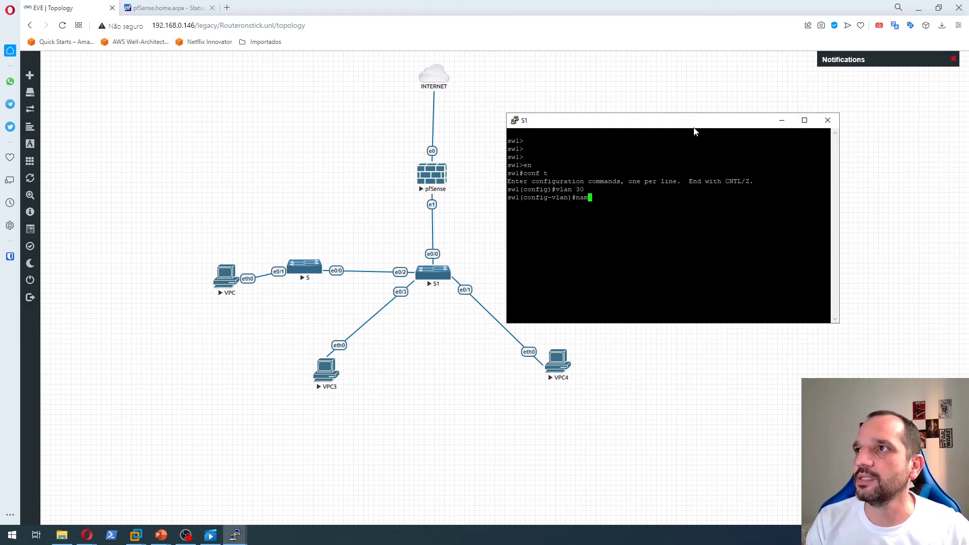
{"action": "type", "text": "e impr"}
{"action": "type", "text": "essoras"}
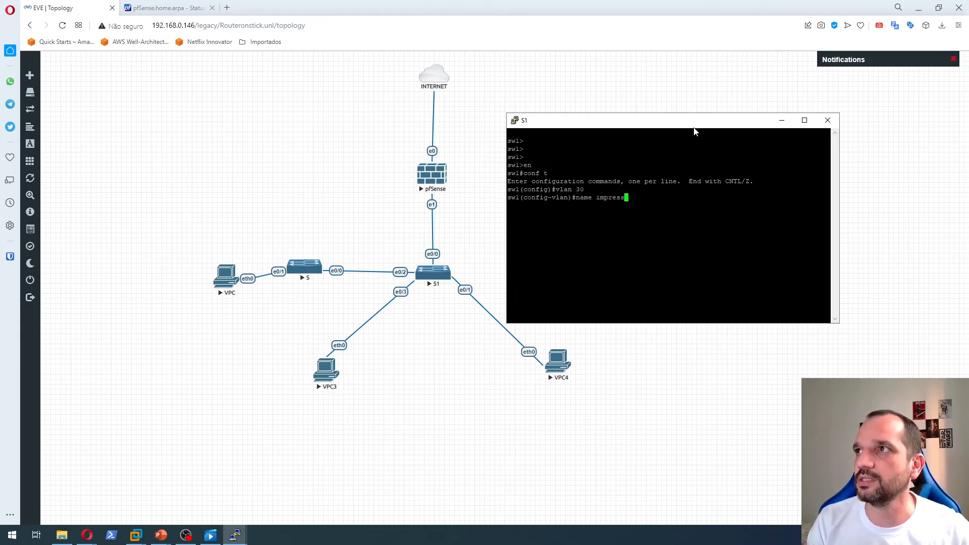
{"action": "key", "text": "Return"}
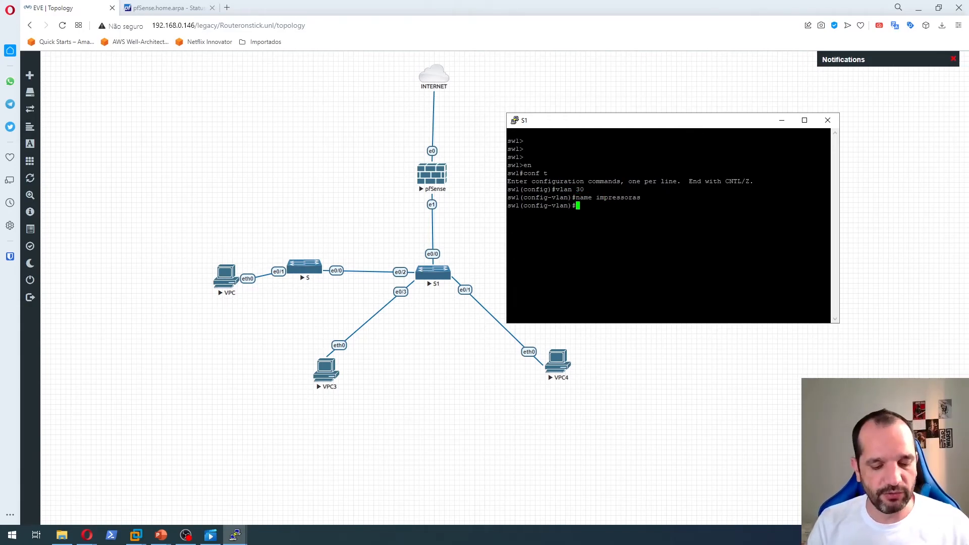
Step: Configure S1 interface e0/2 with switchport mode access
{"action": "type", "text": "int"}
{"action": "key", "text": "Return"}
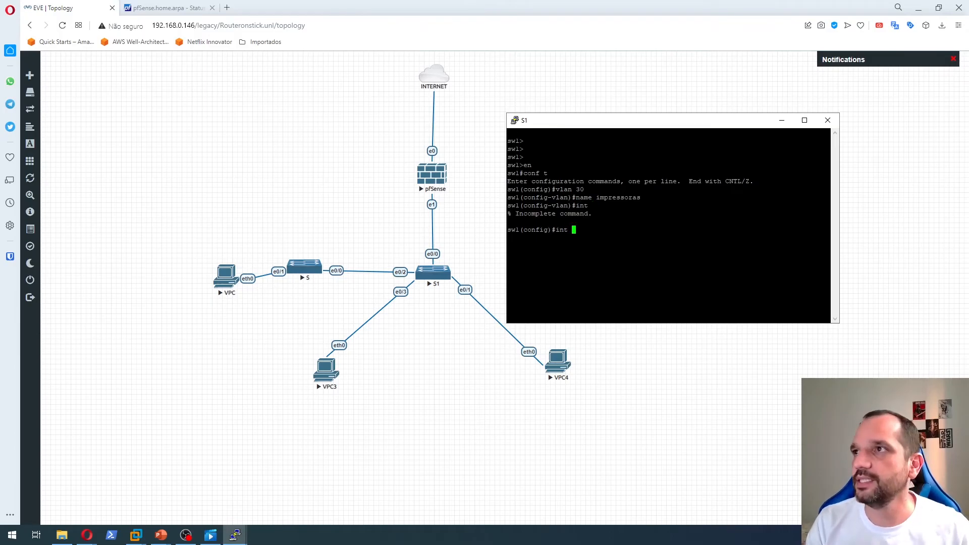
{"action": "type", "text": "e"}
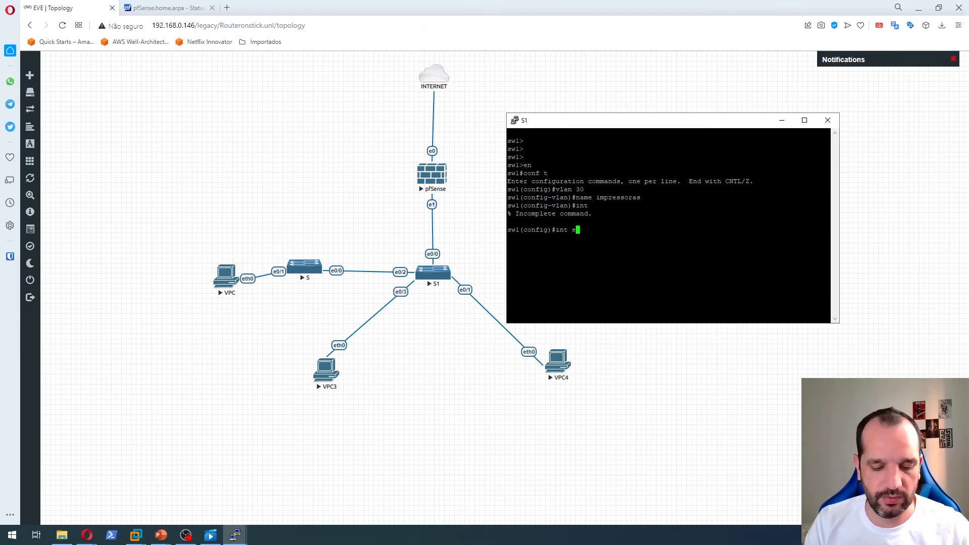
{"action": "type", "text": "0/2"}
{"action": "key", "text": "Return"}
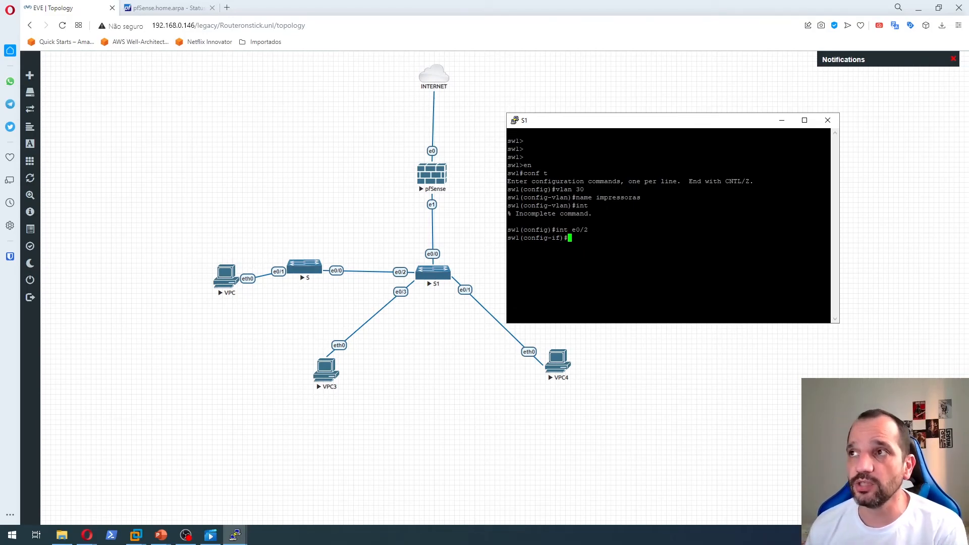
{"action": "type", "text": "sw"}
{"action": "key", "text": "Tab"}
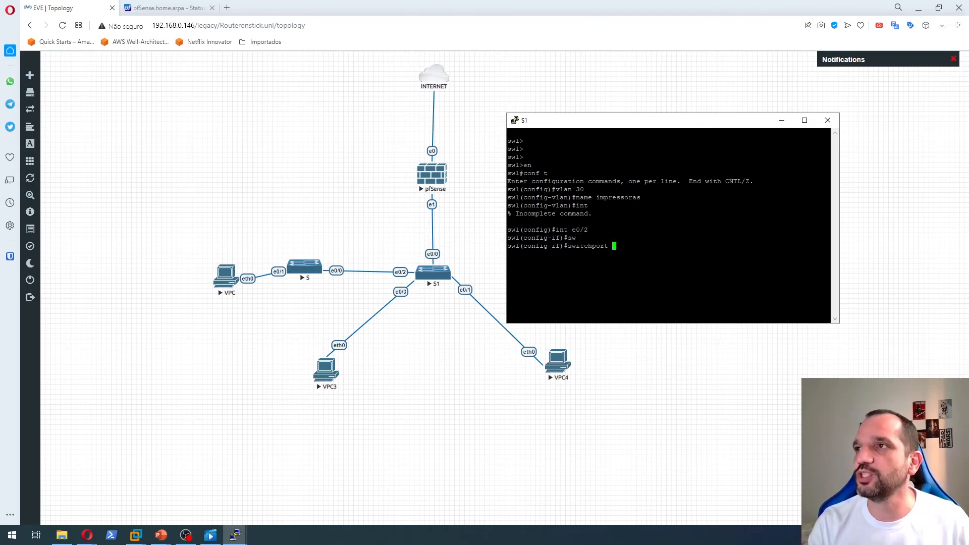
{"action": "type", "text": "mode acc"}
{"action": "key", "text": "Tab"}
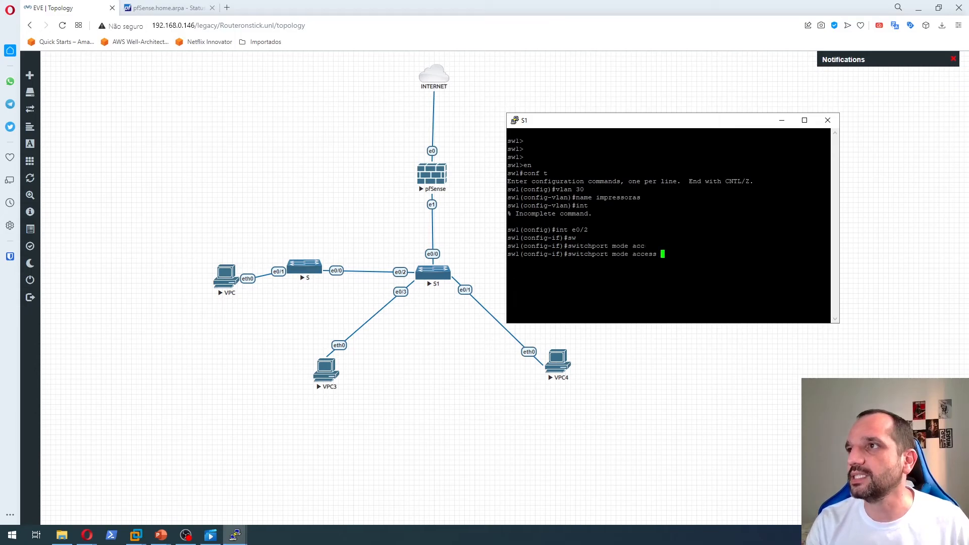
{"action": "key", "text": "Return"}
Step: Assign S1 interface e0/2 to VLAN 30 with switchport access vlan 30
{"action": "type", "text": "swl(config-if)#s"}
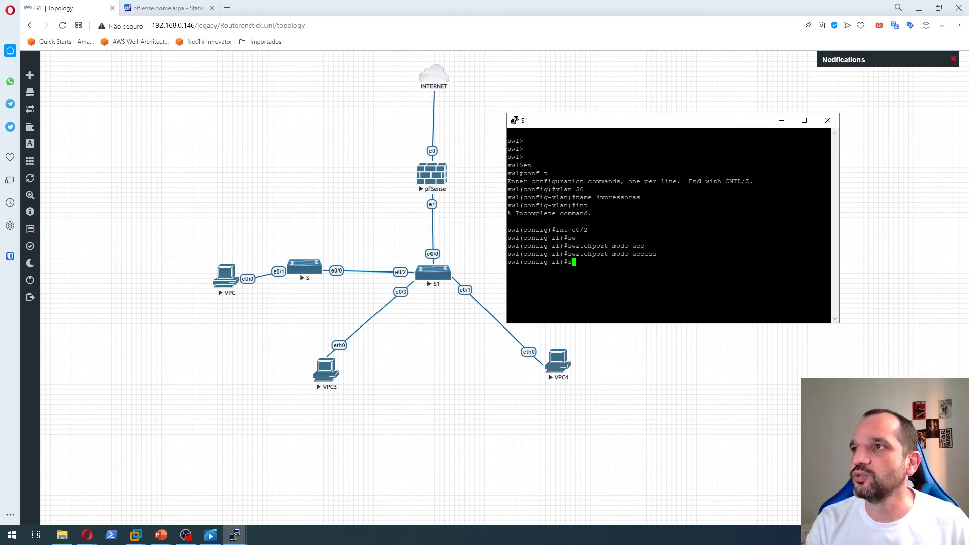
{"action": "key", "text": "Tab"}
{"action": "type", "text": "ac"}
{"action": "key", "text": "Tab"}
{"action": "type", "text": "vla"}
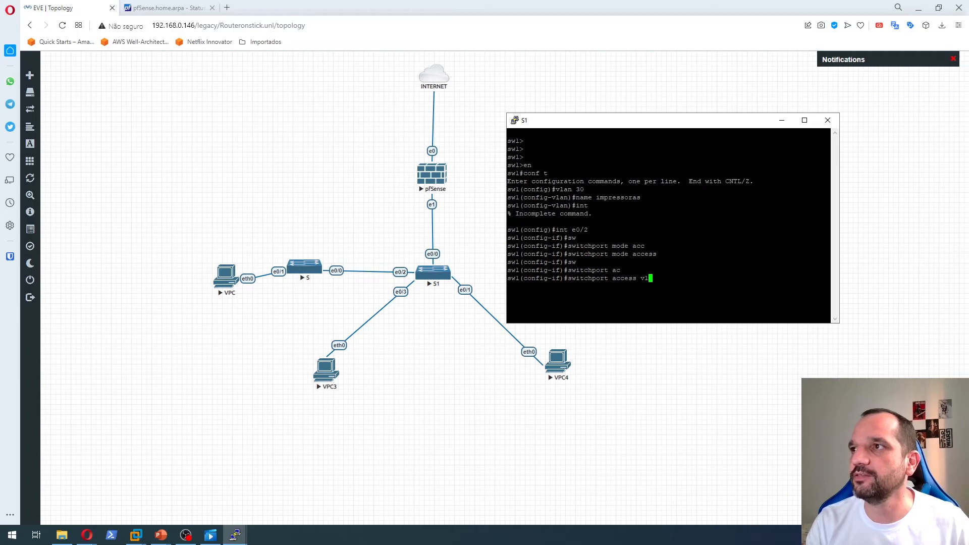
{"action": "key", "text": "Tab"}
{"action": "type", "text": "30"}
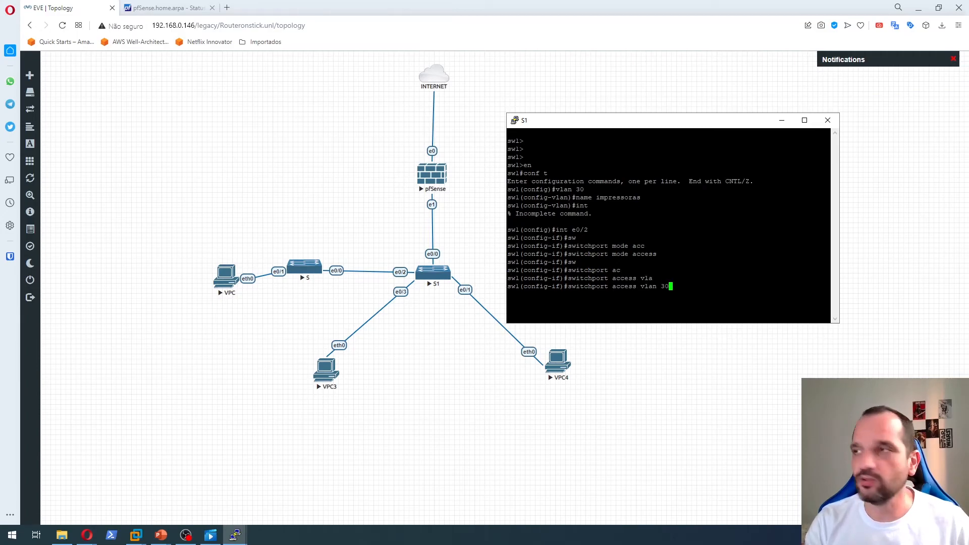
{"action": "key", "text": "Return"}
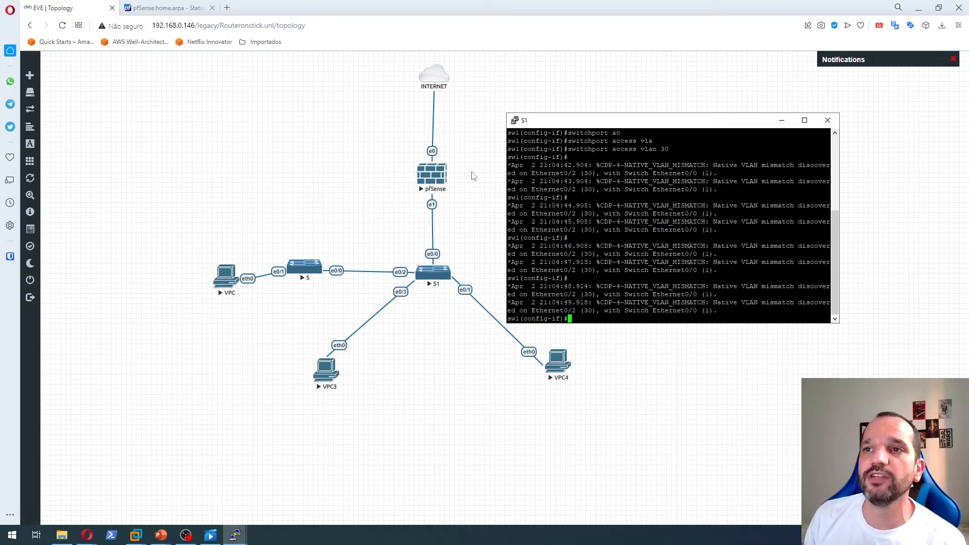
Step: Return to the topology and restart the VPC node by stopping and starting it
{"action": "left_click", "coordinate": [188, 432]}
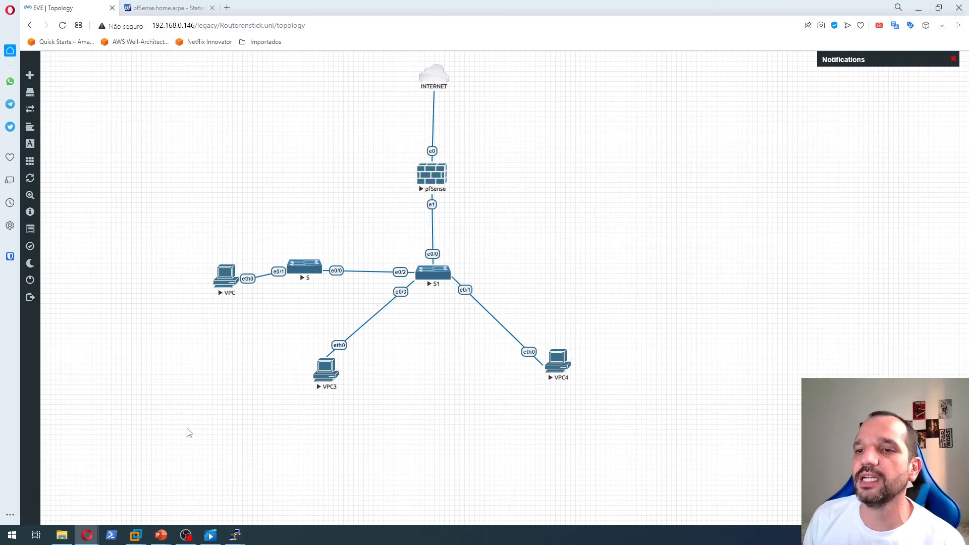
{"action": "right_click", "coordinate": [231, 278]}
{"action": "left_click", "coordinate": [253, 301]}
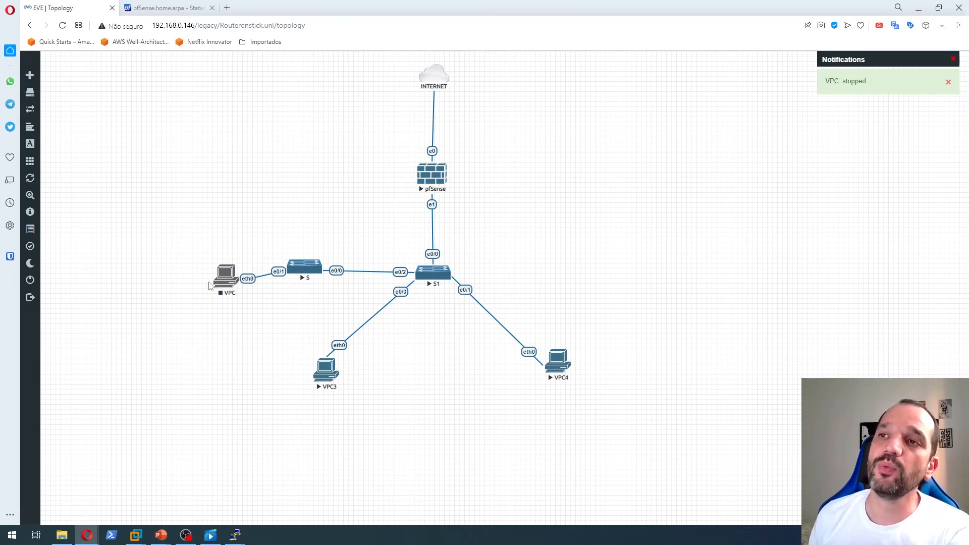
{"action": "right_click", "coordinate": [222, 279]}
{"action": "left_click", "coordinate": [235, 300]}
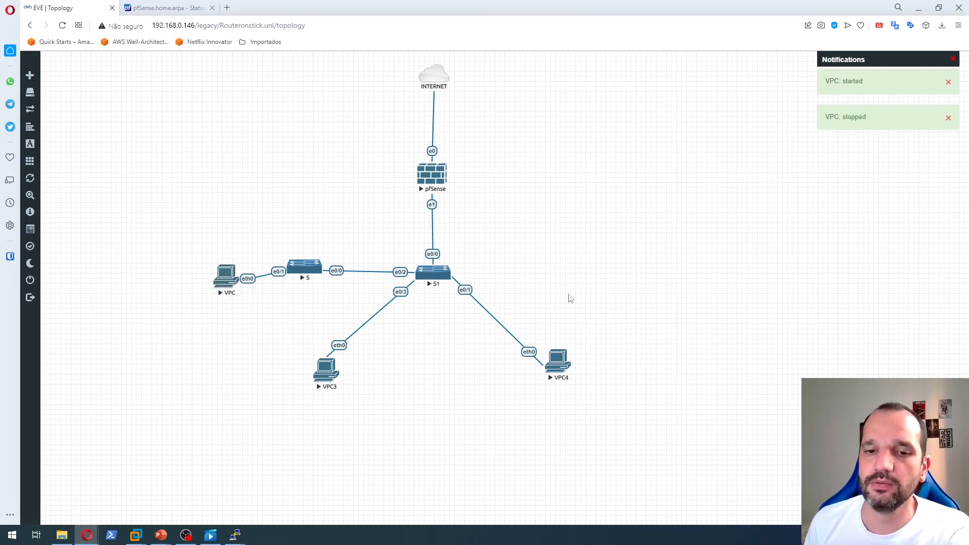
Step: Open the console of VPC and check its address configuration with show ip
{"action": "left_click", "coordinate": [225, 273]}
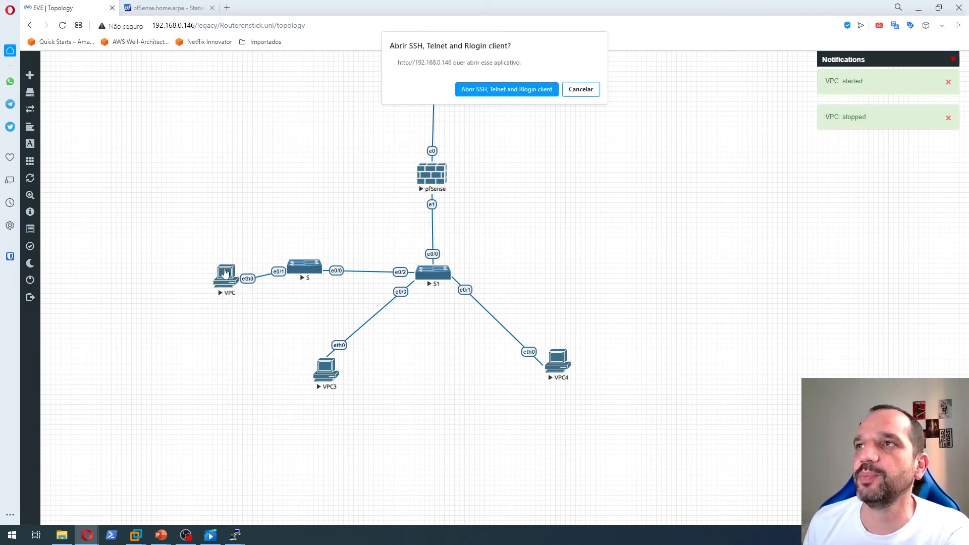
{"action": "left_click", "coordinate": [508, 88]}
{"action": "left_click_drag", "start_coordinate": [865, 270], "coordinate": [639, 164]}
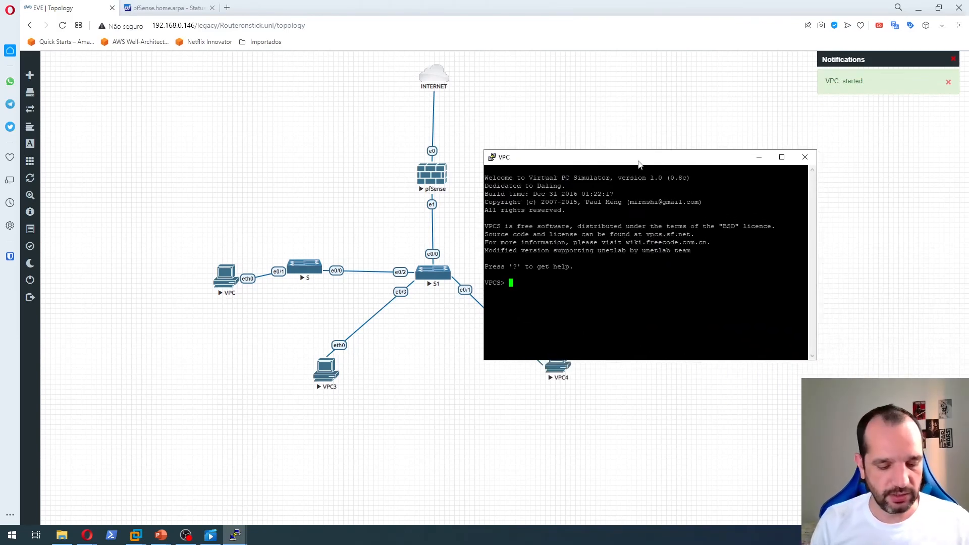
{"action": "type", "text": "show up"}
{"action": "key", "text": "Return"}
{"action": "type", "text": "show ip"}
{"action": "key", "text": "Return"}
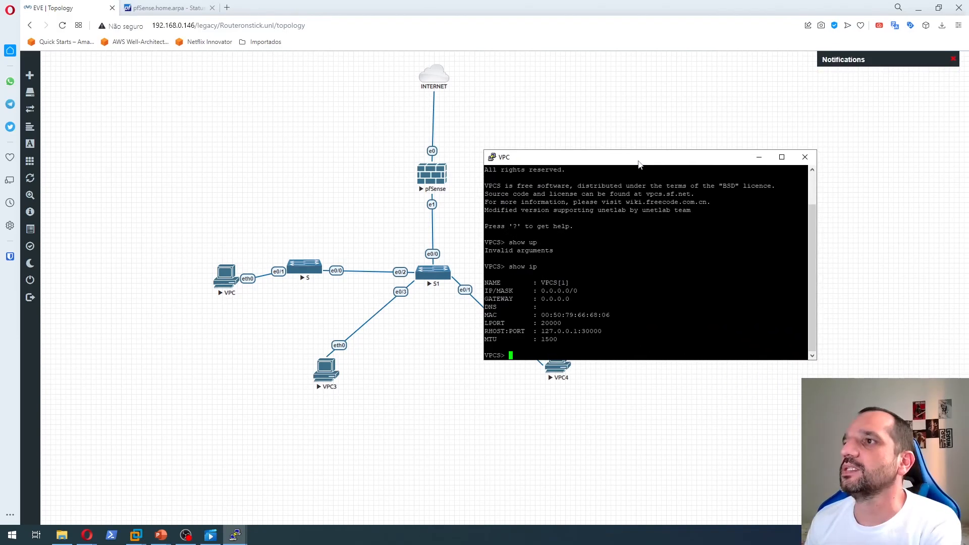
Step: Switch to pfSense and create a VLAN with tag 30 on parent interface vtnet1
{"action": "left_click", "coordinate": [306, 147]}
{"action": "left_click", "coordinate": [145, 6]}
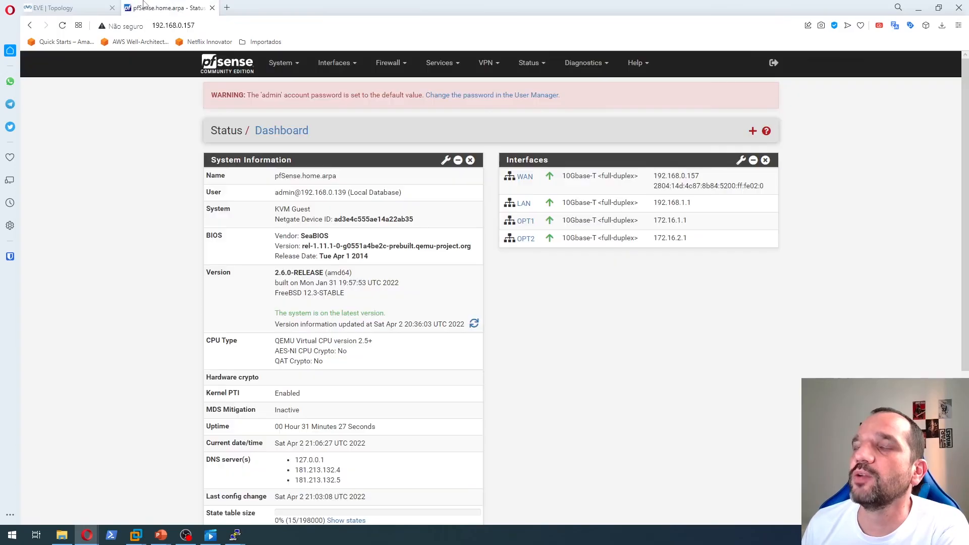
{"action": "left_click", "coordinate": [353, 62]}
{"action": "left_click", "coordinate": [353, 88]}
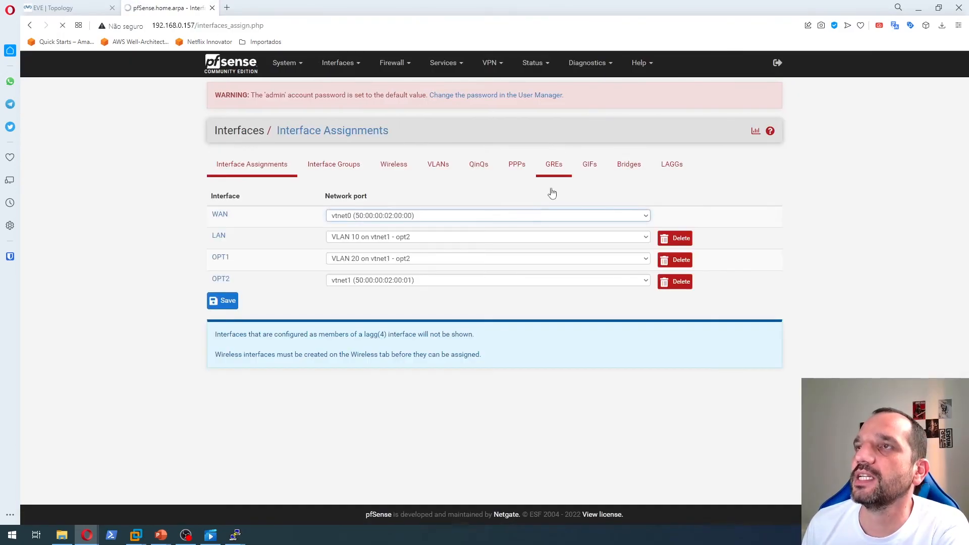
{"action": "left_click", "coordinate": [462, 171]}
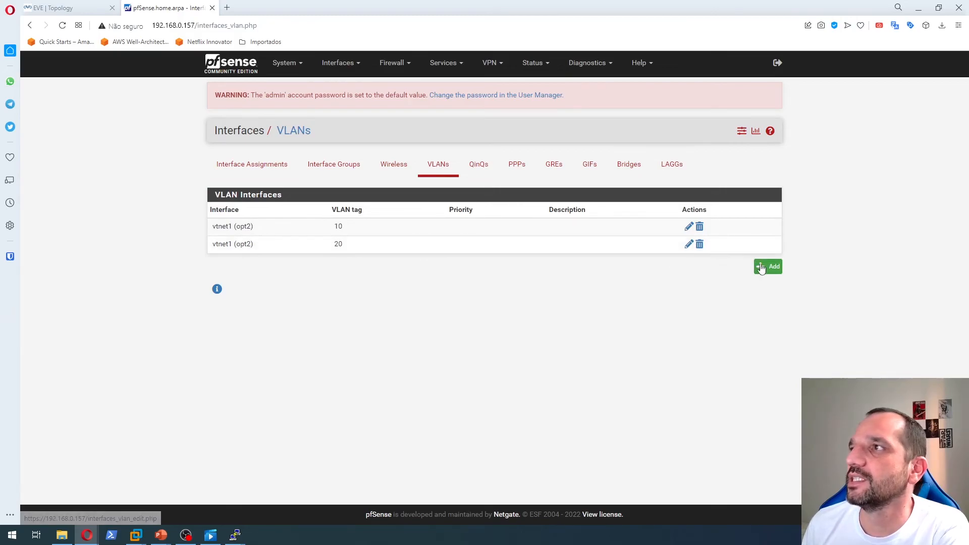
{"action": "left_click", "coordinate": [761, 269]}
{"action": "left_click", "coordinate": [347, 208]}
{"action": "type", "text": "30"}
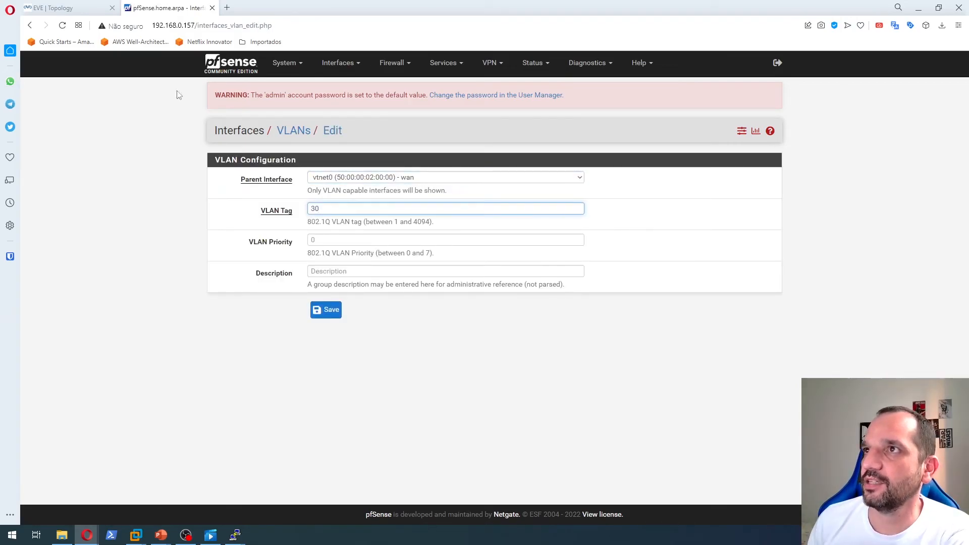
{"action": "left_click", "coordinate": [344, 178]}
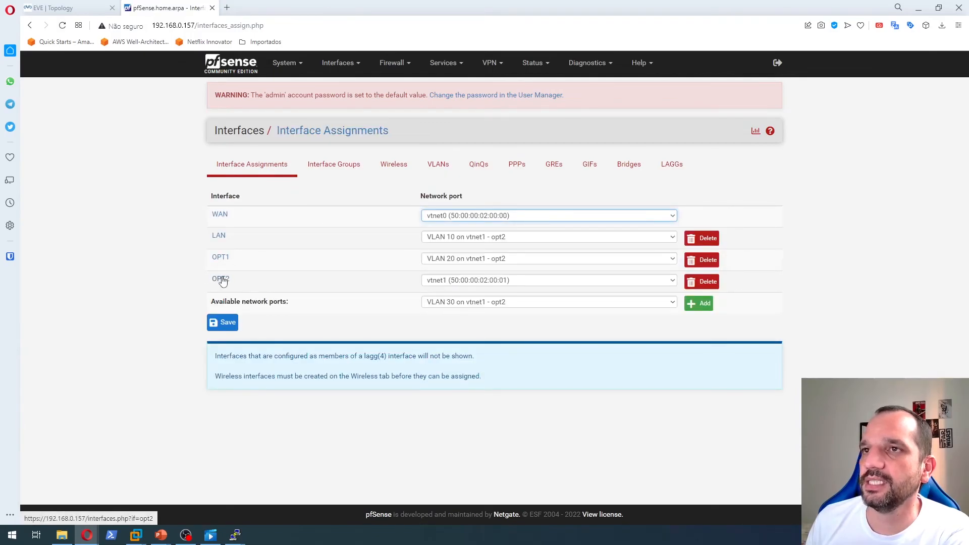
Step: Reassign interface OPT2 to the network port VLAN 30 on vtnet1 and save the interface assignments
{"action": "left_click", "coordinate": [465, 285]}
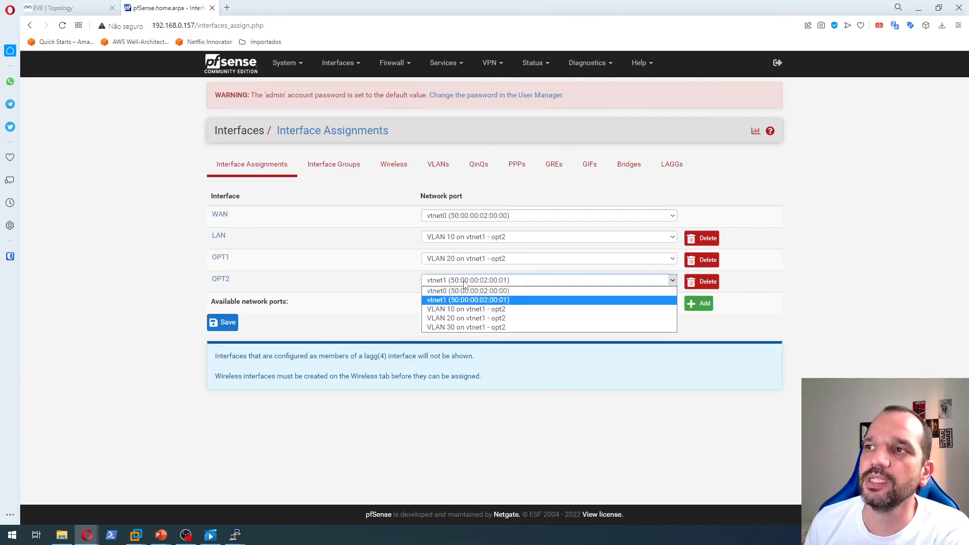
{"action": "left_click", "coordinate": [464, 329]}
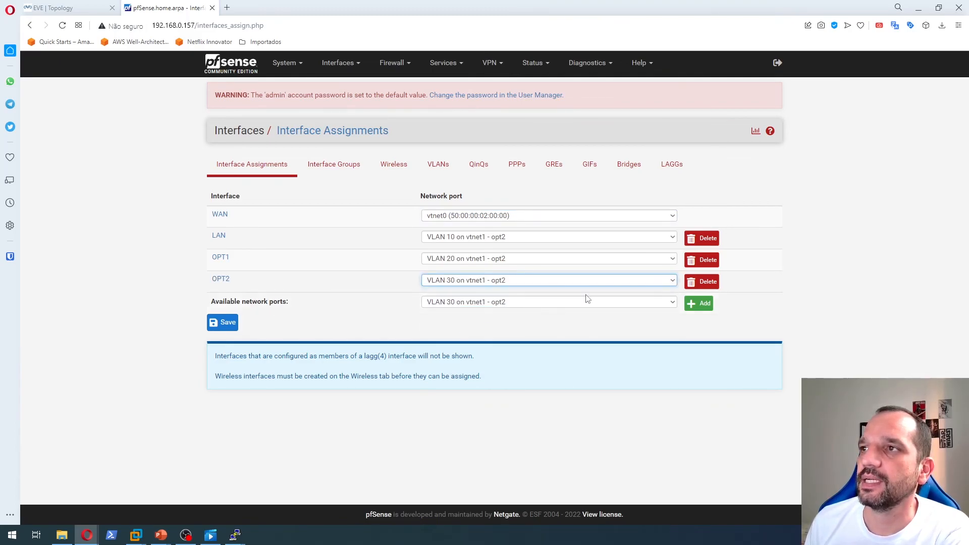
{"action": "left_click", "coordinate": [229, 325]}
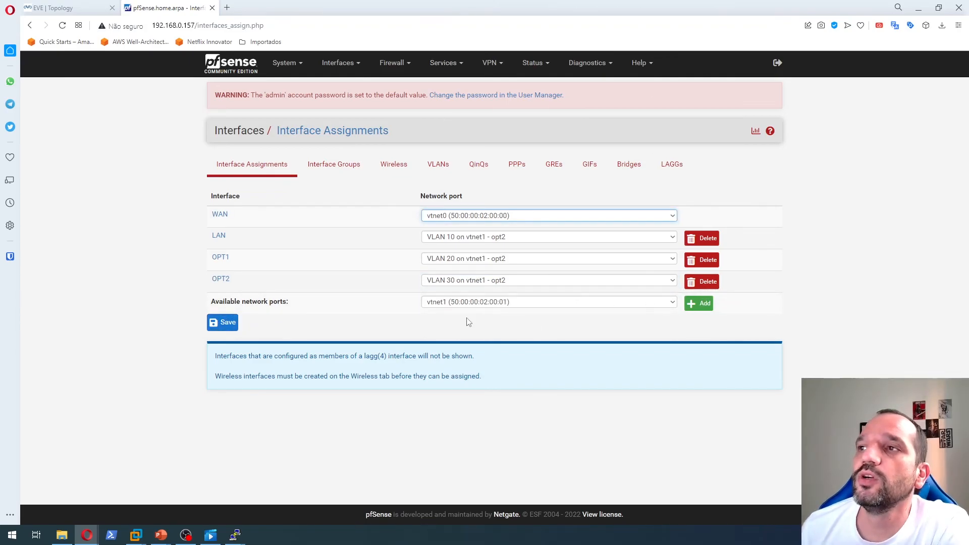
Step: Go back to the EVE topology, reopen the VPC console and check its address settings again with show ip
{"action": "left_click", "coordinate": [61, 7]}
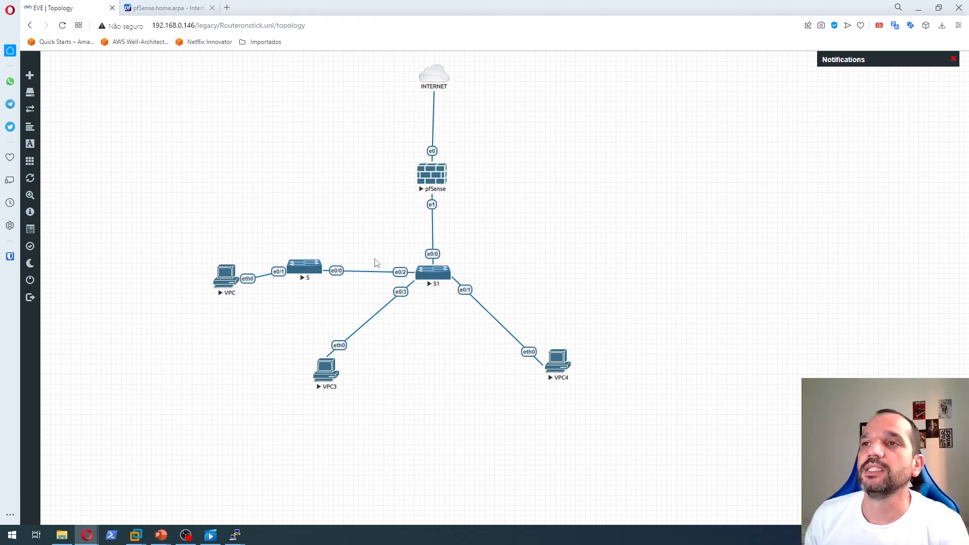
{"action": "left_click", "coordinate": [227, 283]}
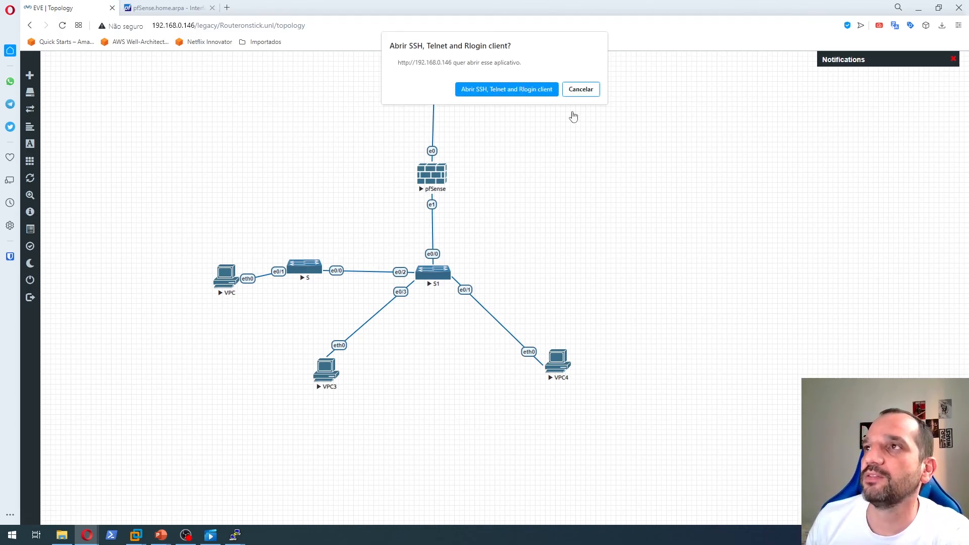
{"action": "left_click", "coordinate": [517, 93]}
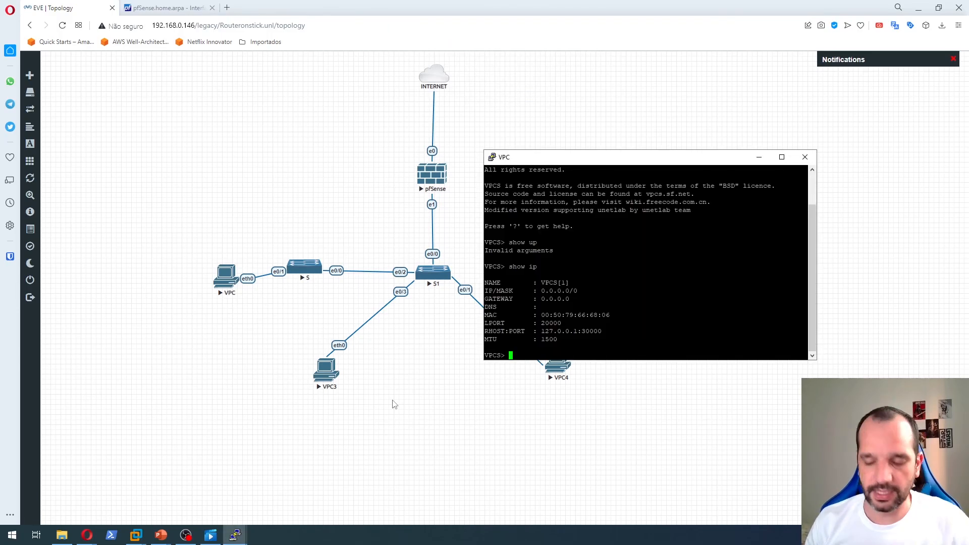
{"action": "type", "text": "sh"}
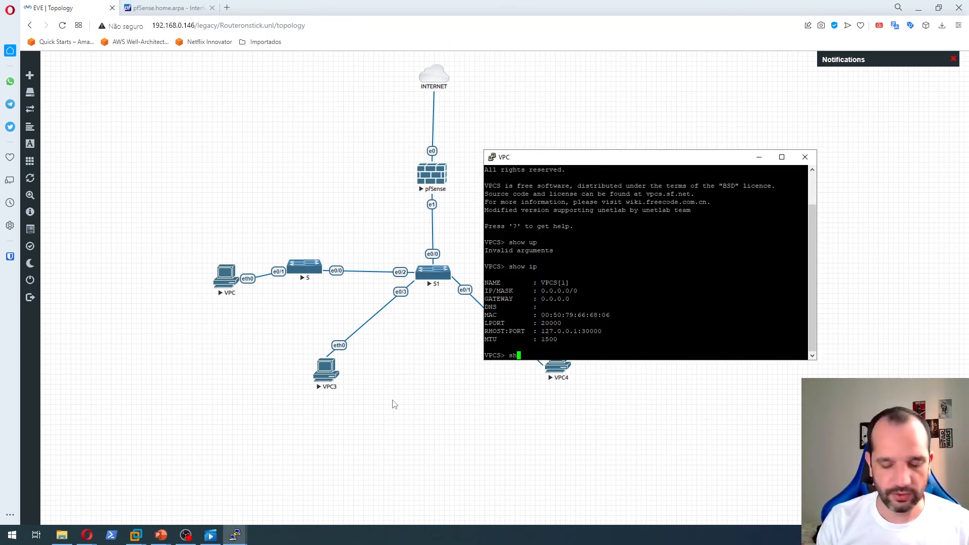
{"action": "type", "text": "ow ip"}
{"action": "key", "text": "Return"}
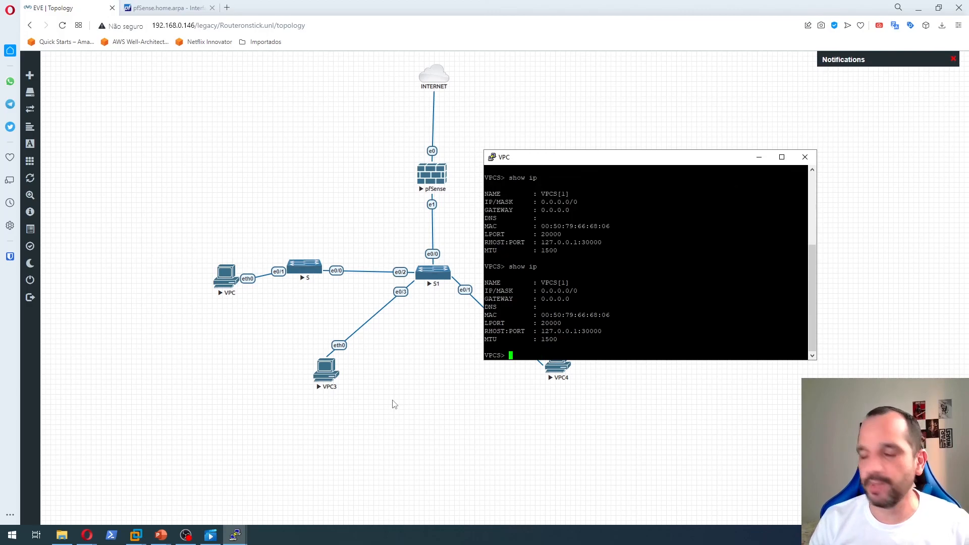
Step: Request an address for VPC with ip dhcp and move its console window clear of the topology
{"action": "type", "text": "ip dhcp"}
{"action": "key", "text": "Return"}
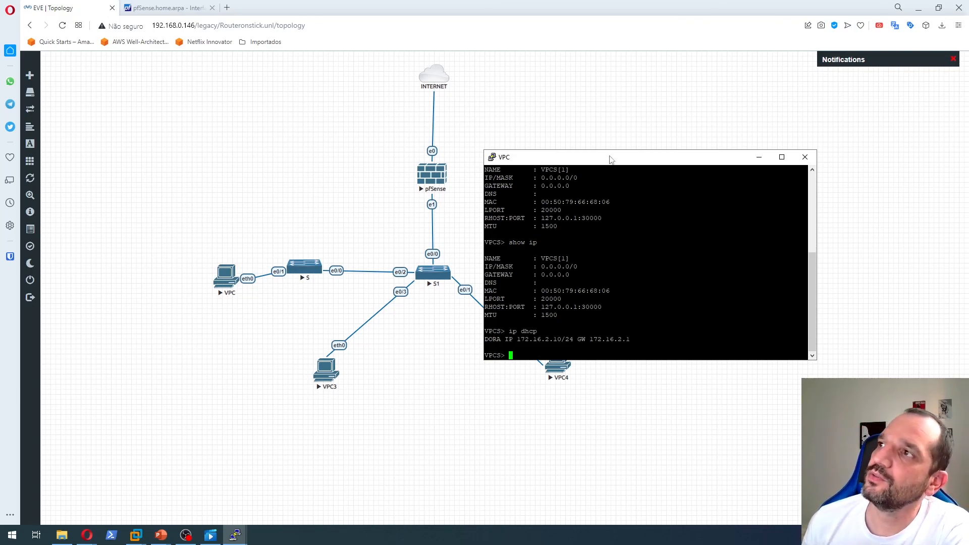
{"action": "left_click_drag", "start_coordinate": [609, 159], "coordinate": [719, 106]}
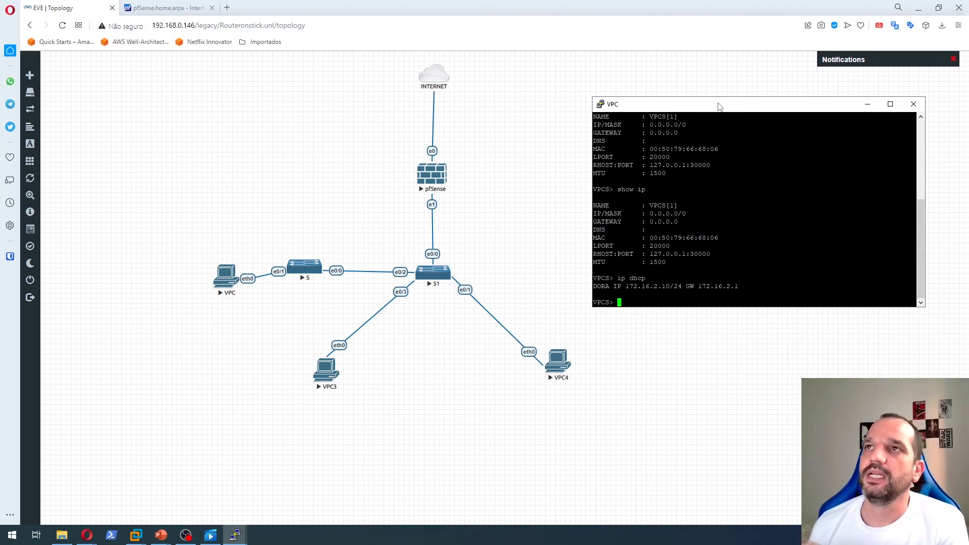